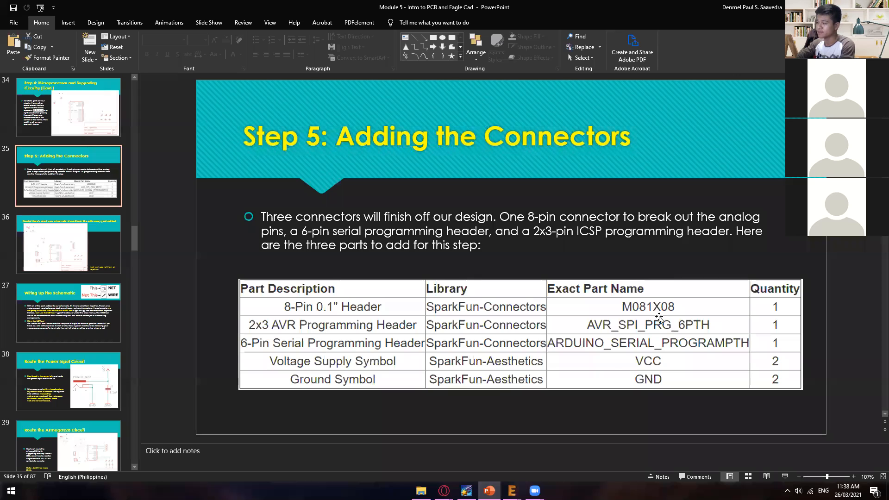
# Step: Switch to the EAGLE schematic, search the part libraries for "M08" and select CONN_08BM08B-SRSS-TB under SparkFun-Connectors
pyautogui.moveTo(511, 490)
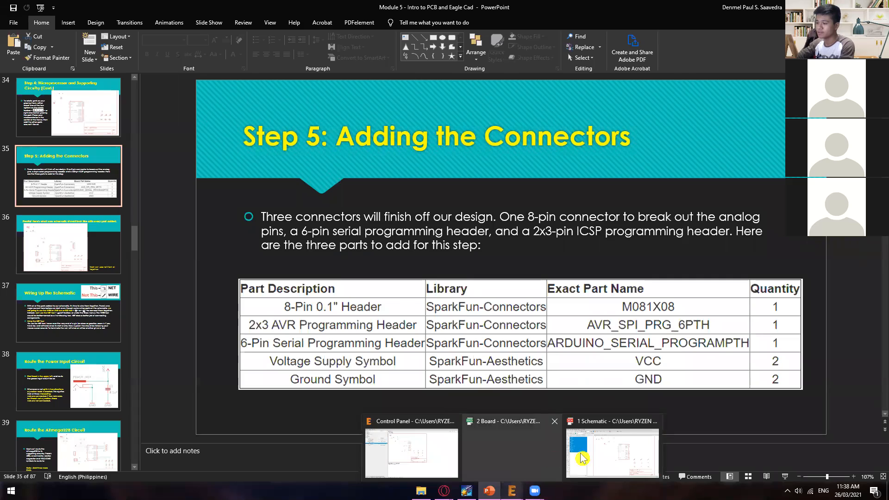
pyautogui.click(581, 456)
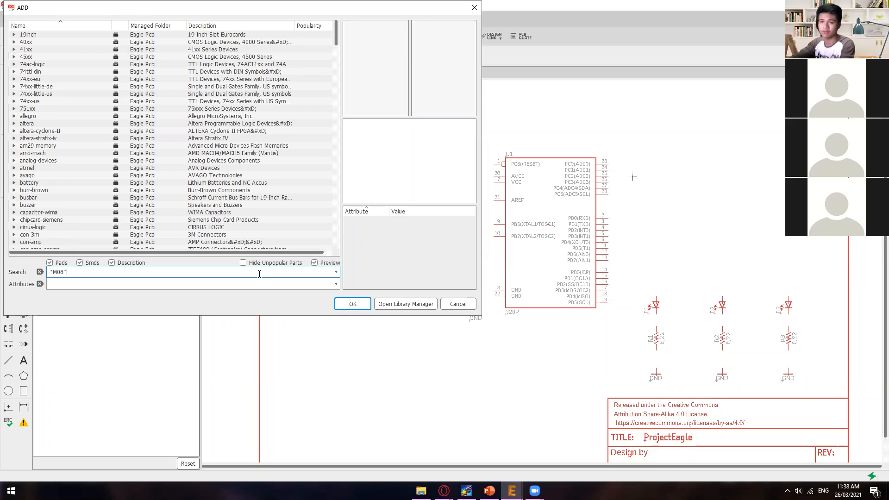
pyautogui.click(353, 305)
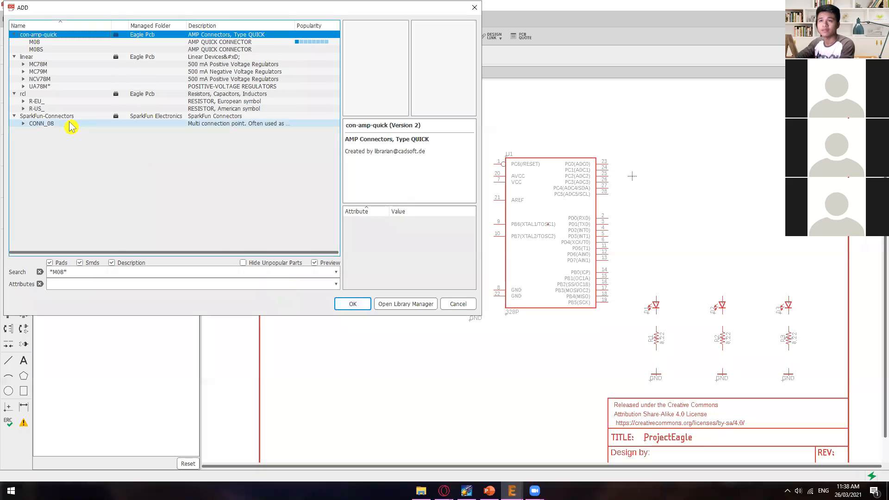
pyautogui.click(52, 123)
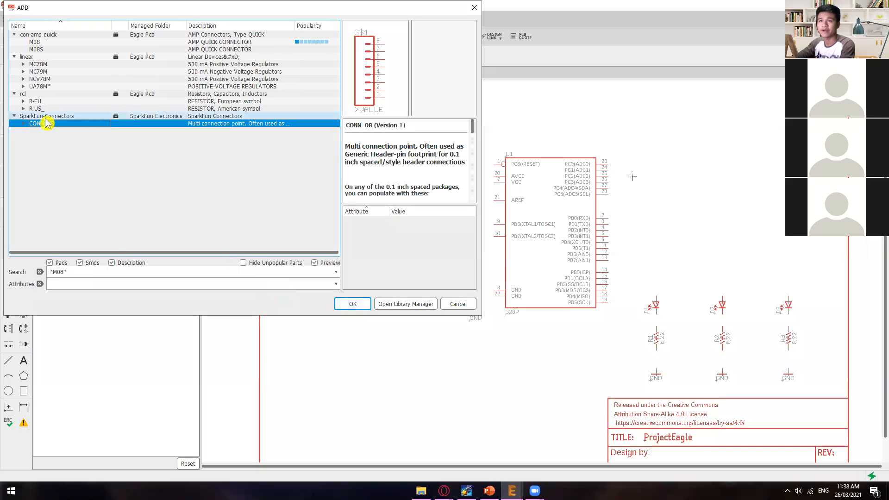
pyautogui.click(23, 123)
pyautogui.click(65, 131)
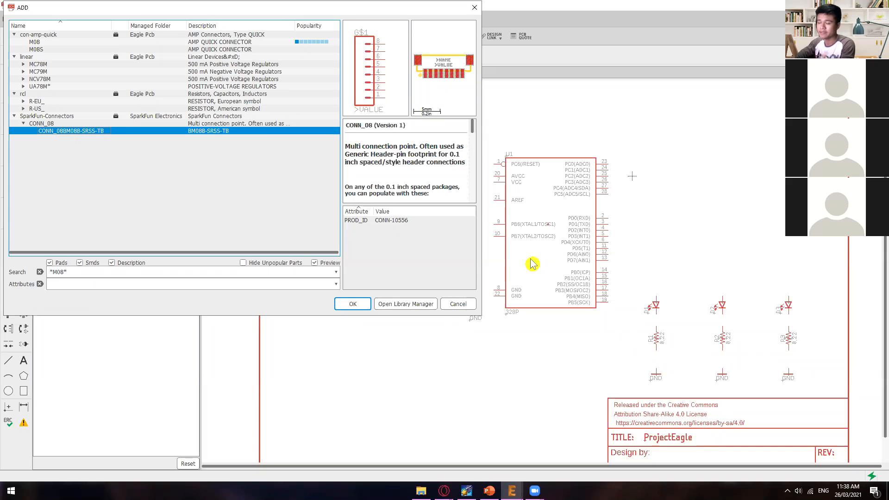
# Step: Check the exact connector part names on the PowerPoint slide and return to the EAGLE schematic
pyautogui.click(498, 456)
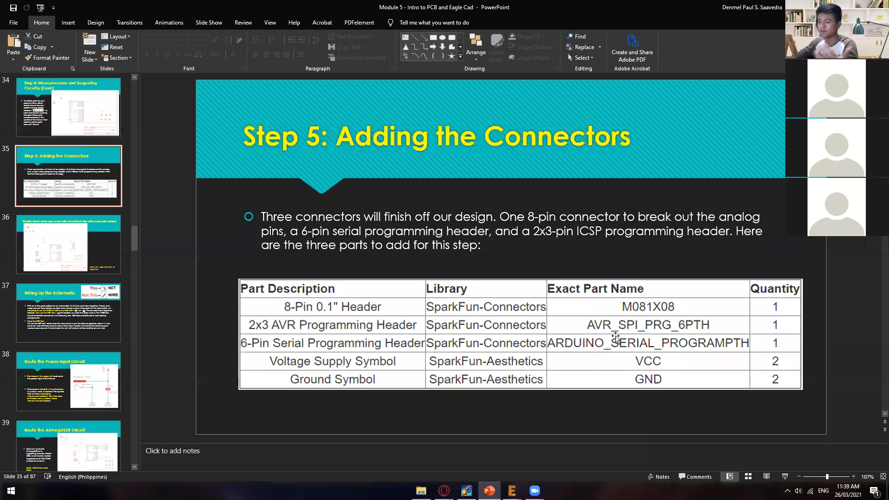
pyautogui.moveTo(512, 491)
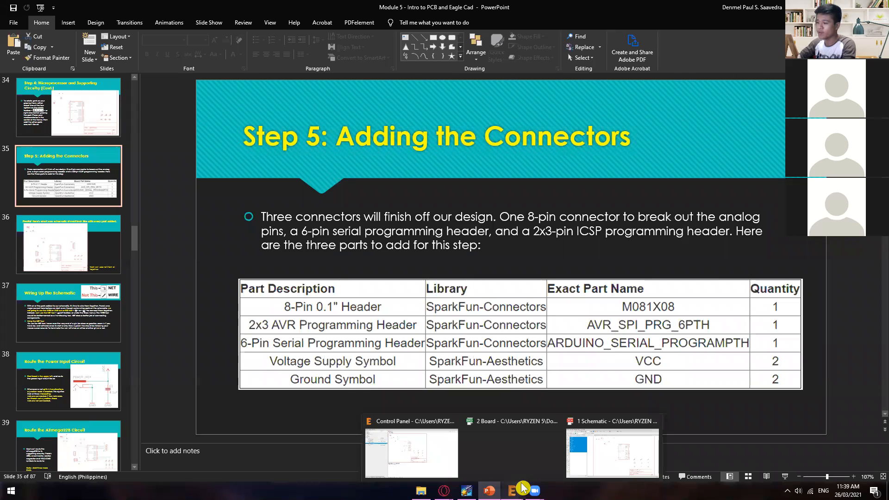
pyautogui.click(603, 458)
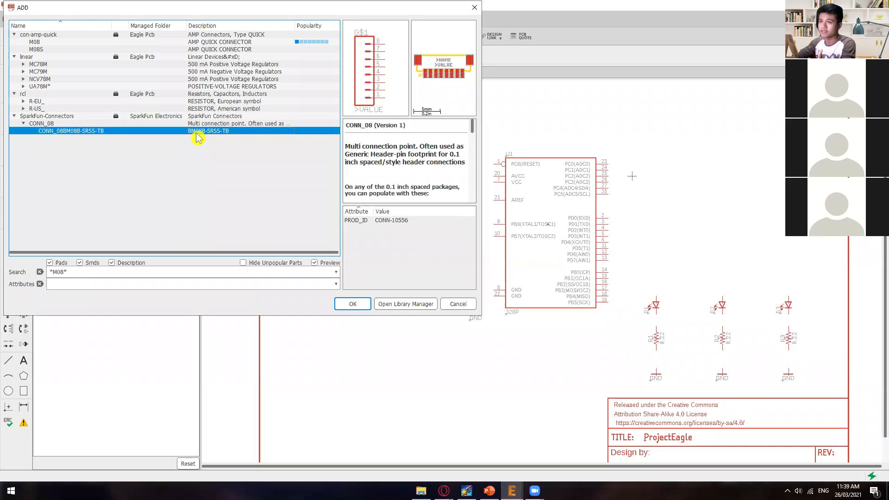
# Step: Place one CONN_08BM08B-SRSS-TB connector to the upper right of the 328P microcontroller and leave the Add command
pyautogui.click(352, 304)
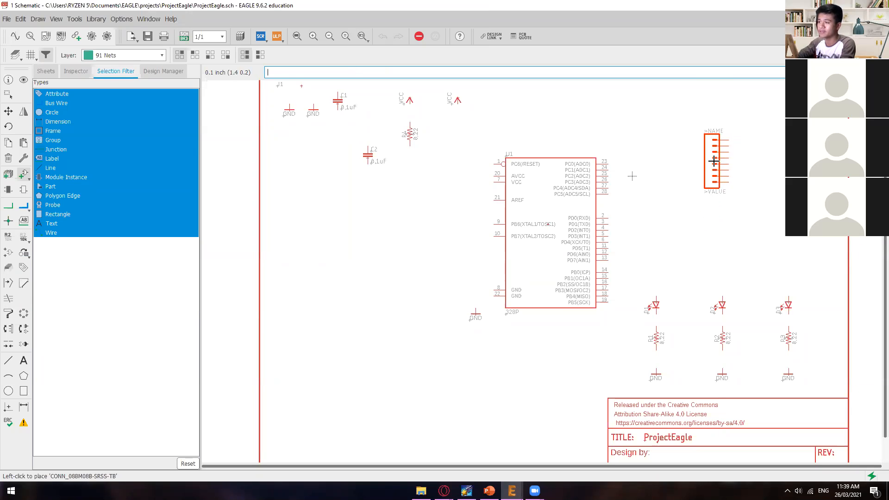
pyautogui.click(717, 157)
pyautogui.press('Escape')
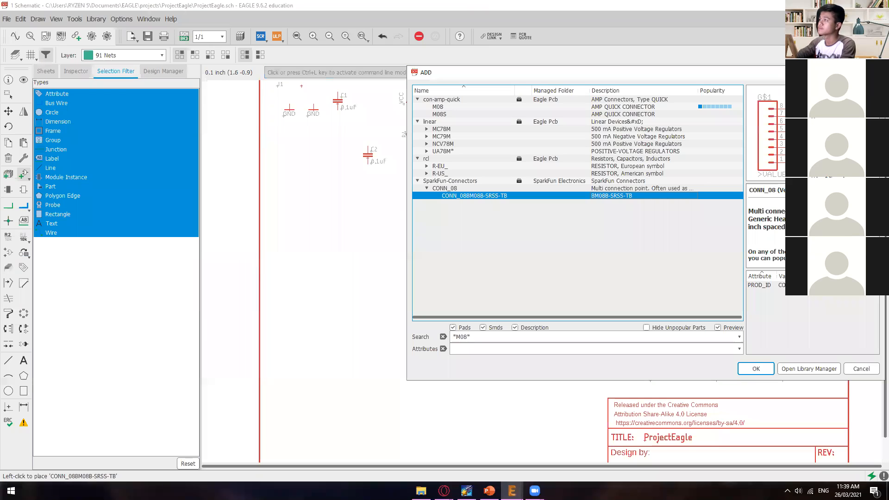
pyautogui.press('Escape')
pyautogui.scroll(2, 609, 266)
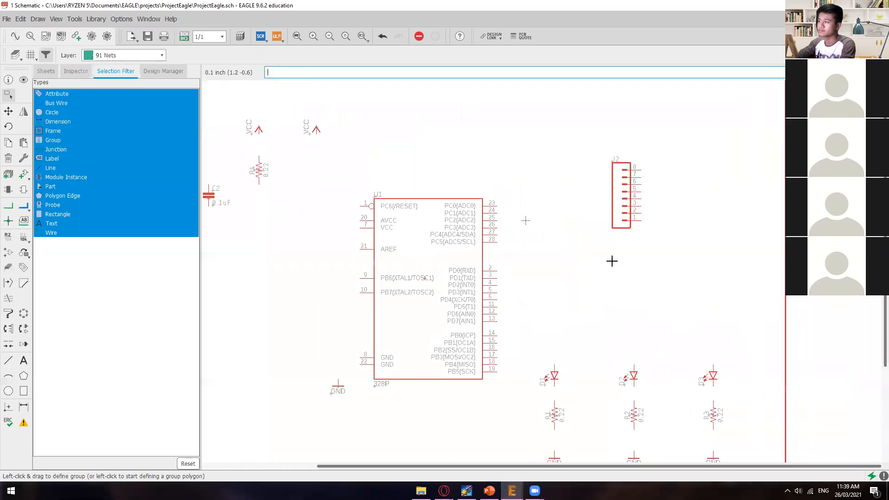
pyautogui.scroll(2, 611, 262)
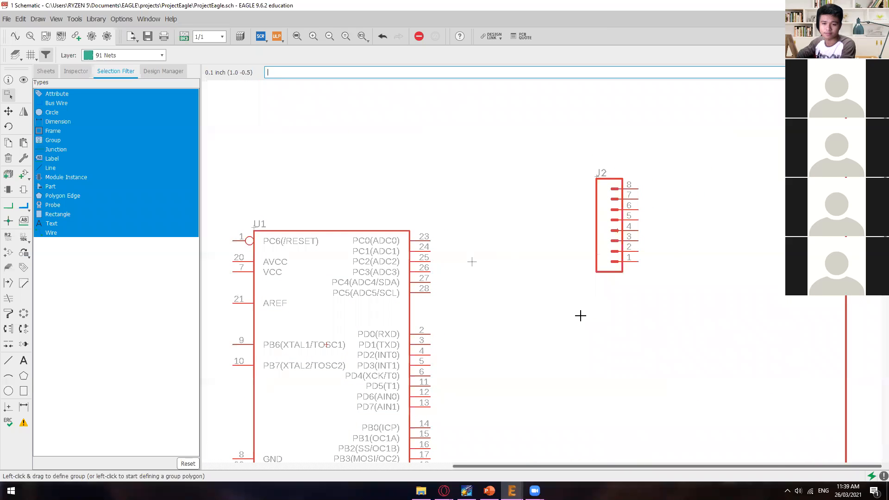
pyautogui.scroll(2, 565, 319)
pyautogui.scroll(-3, 566, 321)
pyautogui.click(553, 325)
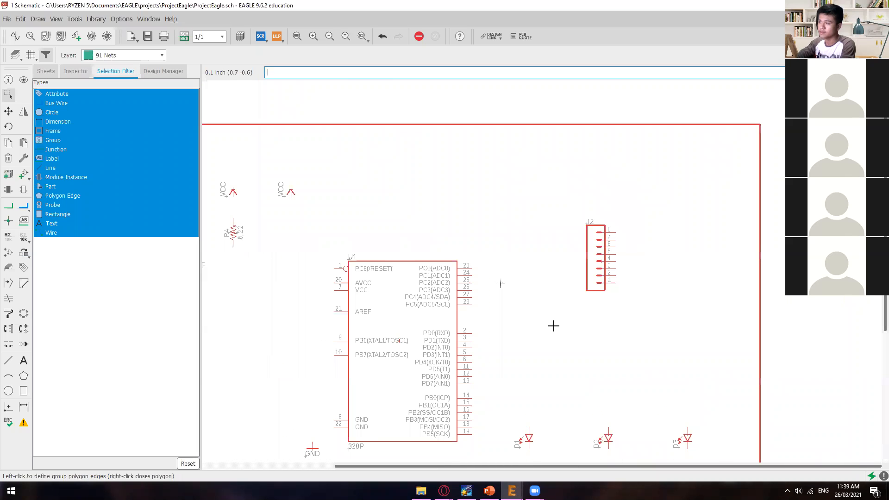
pyautogui.click(660, 334)
pyautogui.press('Escape')
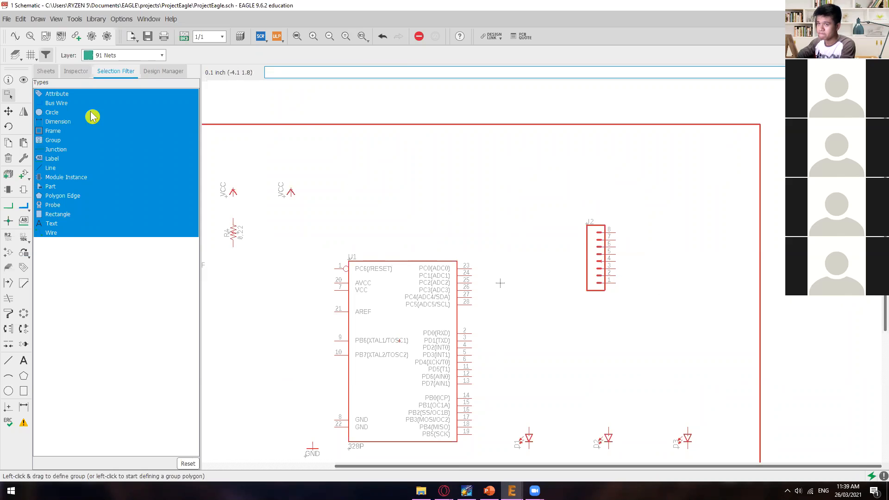
pyautogui.moveTo(534, 172); pyautogui.dragTo(674, 346)
pyautogui.moveTo(542, 197); pyautogui.dragTo(683, 344)
pyautogui.click(511, 203)
pyautogui.moveTo(527, 195); pyautogui.dragTo(685, 340)
pyautogui.click(549, 210)
pyautogui.moveTo(522, 196); pyautogui.dragTo(661, 358)
pyautogui.click(555, 207)
pyautogui.moveTo(540, 199); pyautogui.dragTo(662, 339)
pyautogui.click(557, 223)
pyautogui.moveTo(533, 195); pyautogui.dragTo(670, 357)
pyautogui.click(549, 213)
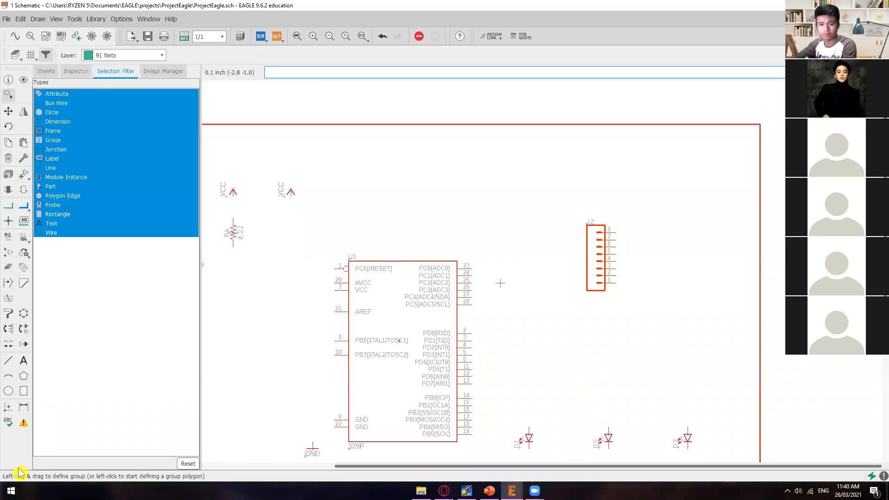
pyautogui.moveTo(586, 364); pyautogui.dragTo(710, 311)
pyautogui.moveTo(552, 357); pyautogui.dragTo(668, 286, button='middle')
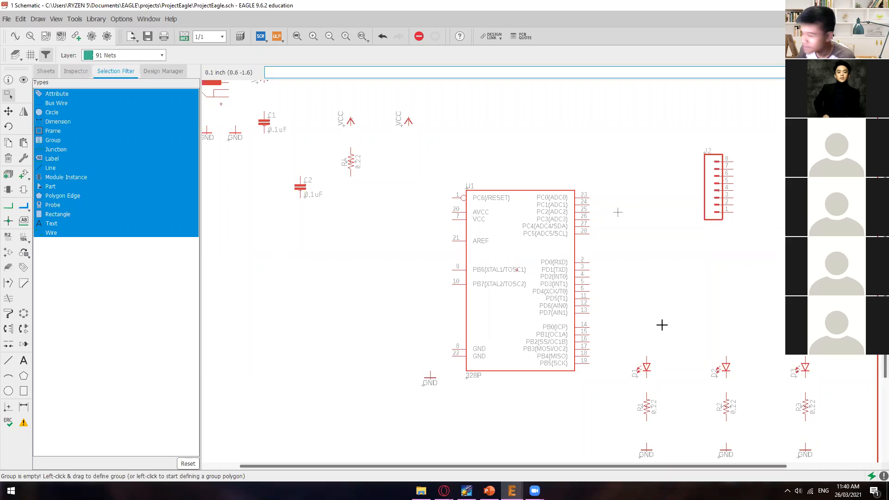
# Step: Switch the system's audio output to Speakers (Realtek(R) Audio)
pyautogui.click(798, 491)
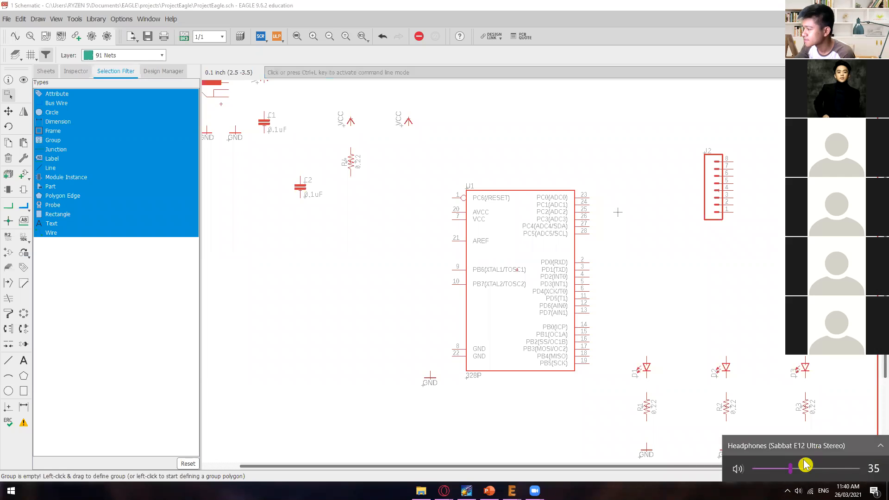
pyautogui.click(803, 447)
pyautogui.click(787, 393)
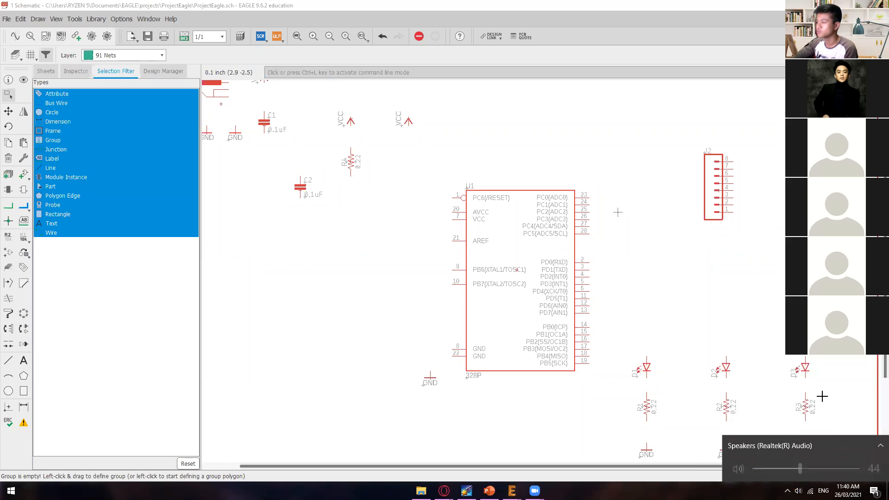
pyautogui.click(684, 459)
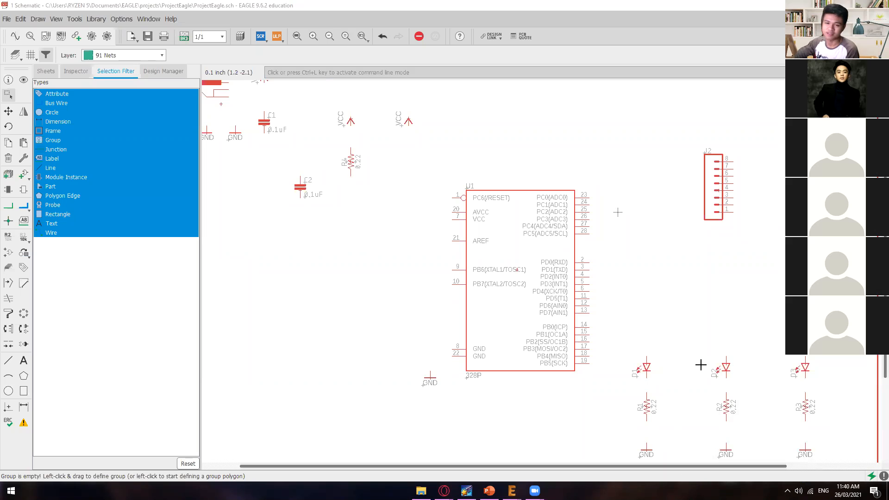
pyautogui.click(671, 301)
pyautogui.moveTo(663, 269); pyautogui.dragTo(689, 282, button='middle')
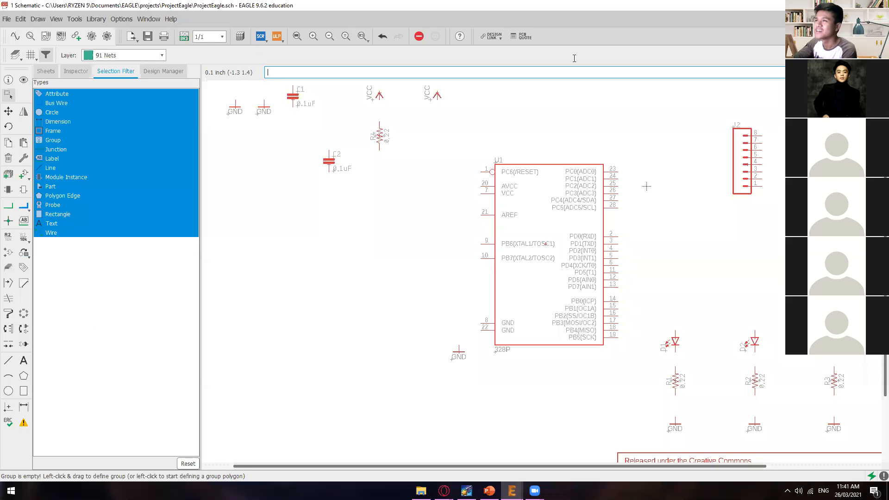
pyautogui.click(645, 114)
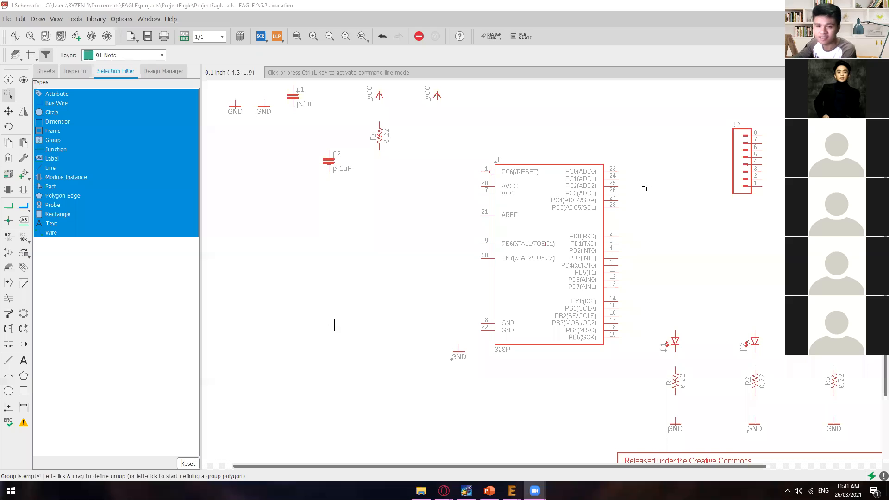
# Step: Raise the system's audio volume
pyautogui.click(798, 491)
pyautogui.scroll(10, 806, 472)
pyautogui.click(547, 386)
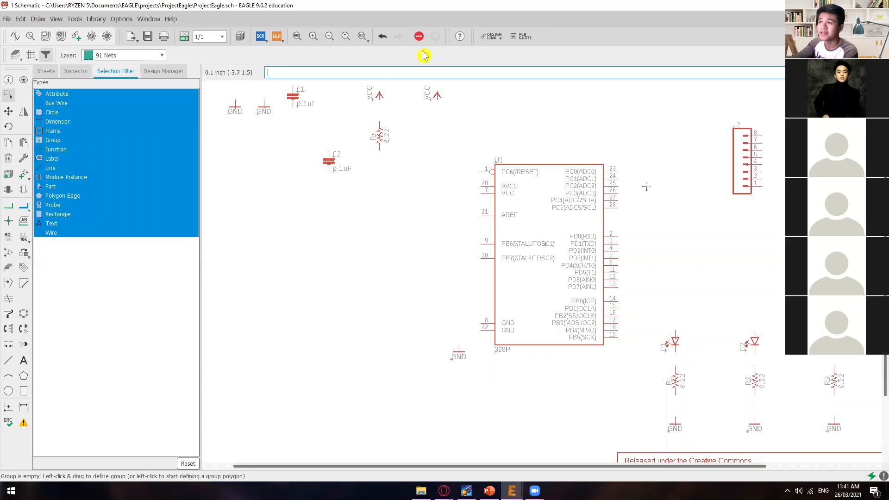
# Step: Run the ADD command and search the part libraries for "555"
pyautogui.write('ADD')
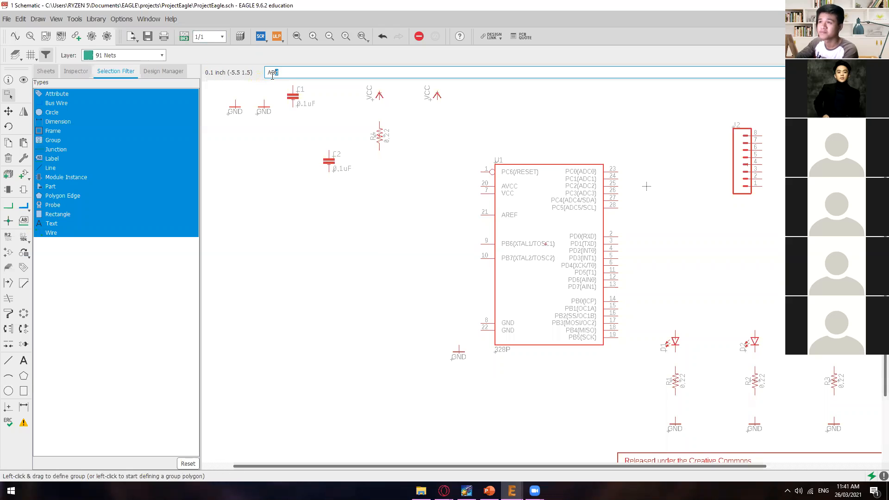
pyautogui.press('Return')
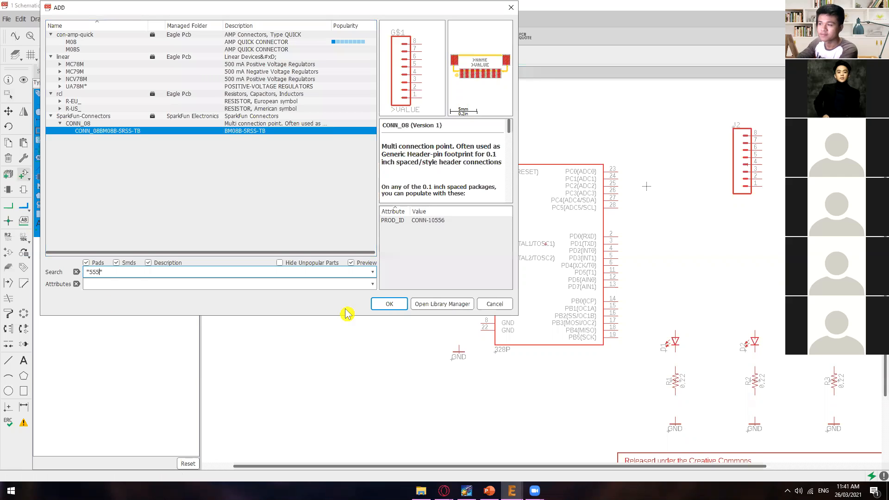
pyautogui.write('5')
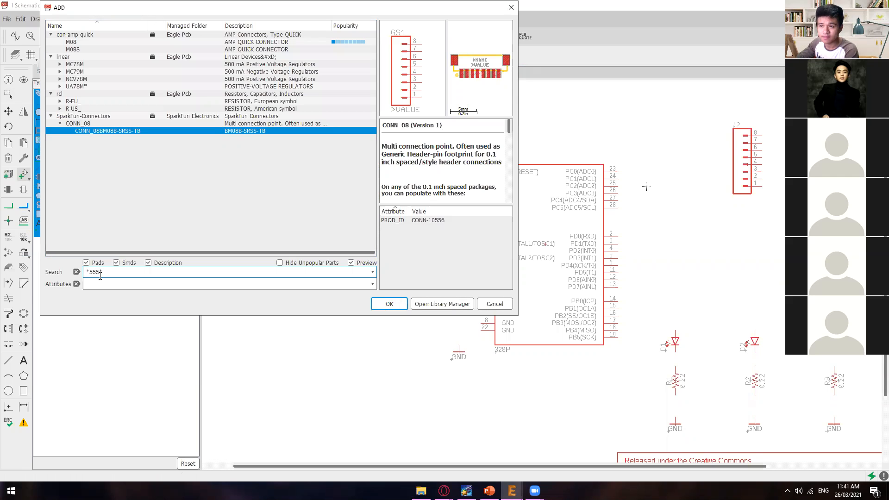
pyautogui.press('Return')
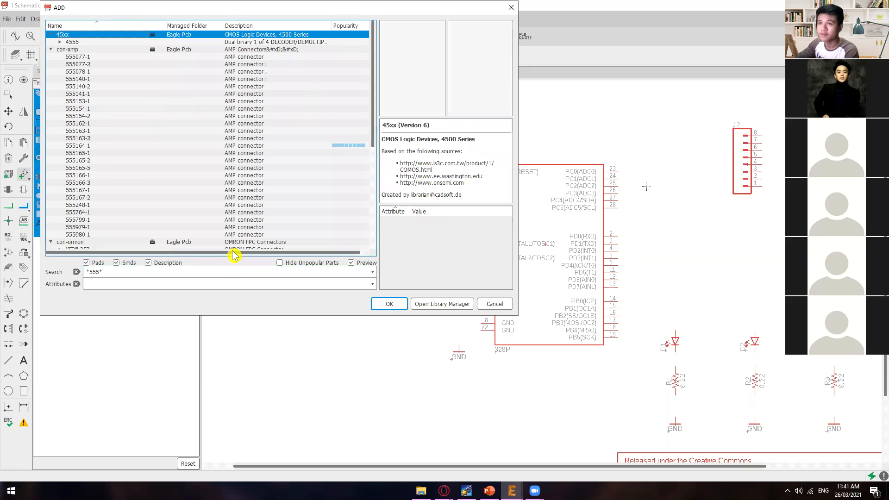
# Step: Select the LM555D variant of the *555 timer in the linear library
pyautogui.moveTo(371, 61); pyautogui.dragTo(365, 132)
pyautogui.scroll(-3, 185, 132)
pyautogui.click(77, 121)
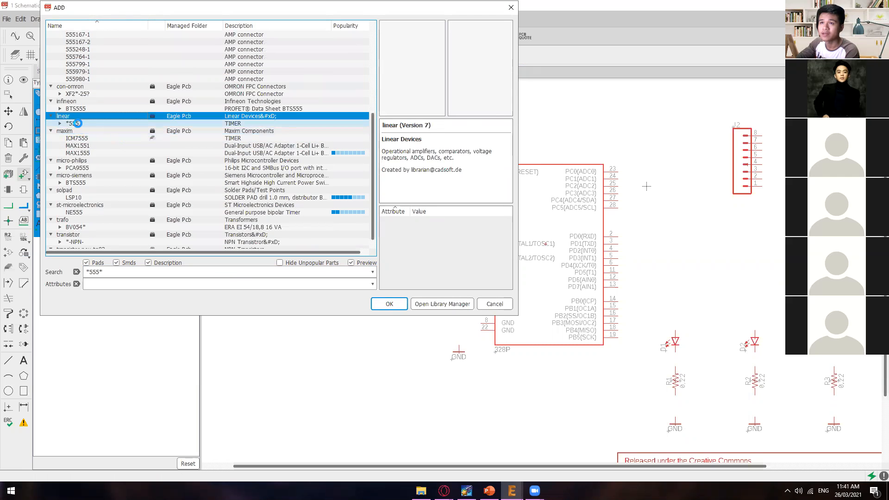
pyautogui.doubleClick(77, 123)
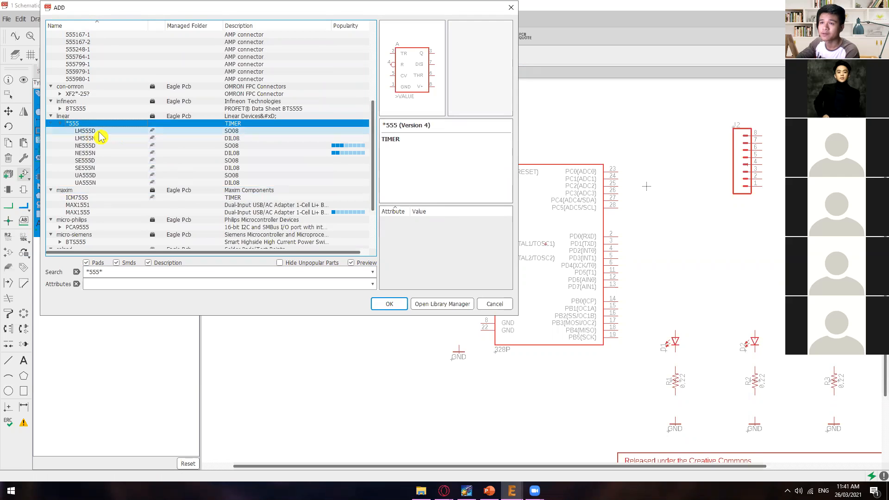
pyautogui.click(99, 131)
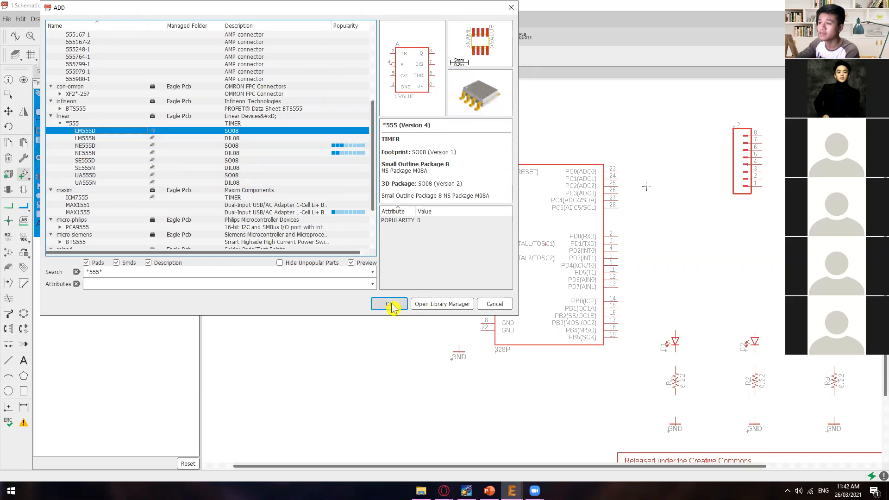
# Step: Place one LM555D timer to the left of the 328P microcontroller and leave the Add command
pyautogui.click(391, 304)
pyautogui.click(372, 273)
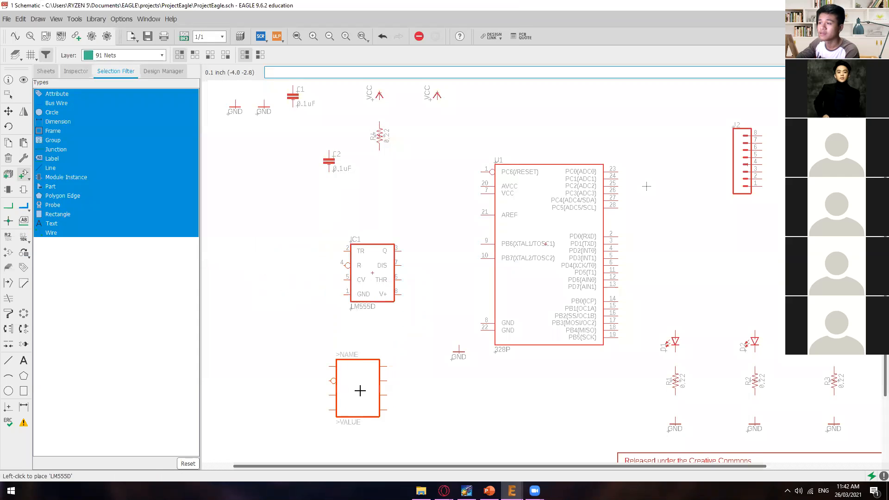
pyautogui.press('Escape')
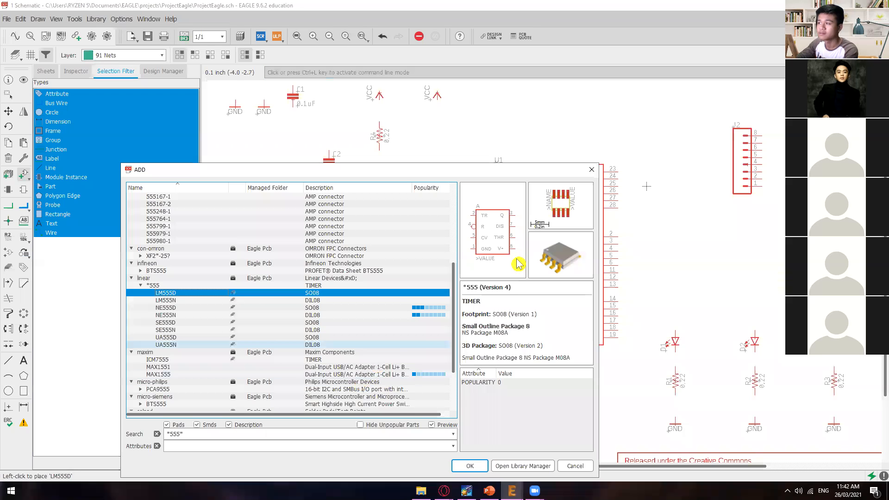
pyautogui.click(592, 169)
pyautogui.scroll(5, 372, 285)
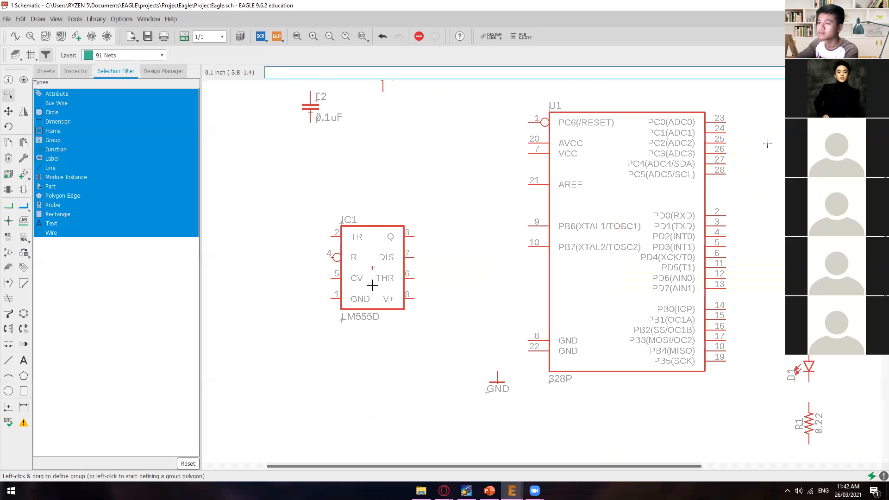
pyautogui.scroll(-5, 372, 286)
pyautogui.scroll(2, 372, 286)
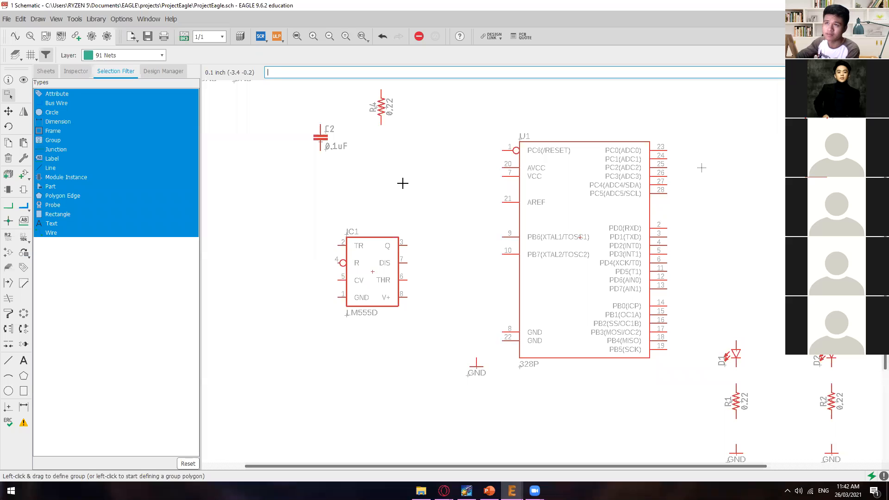
pyautogui.scroll(1, 368, 288)
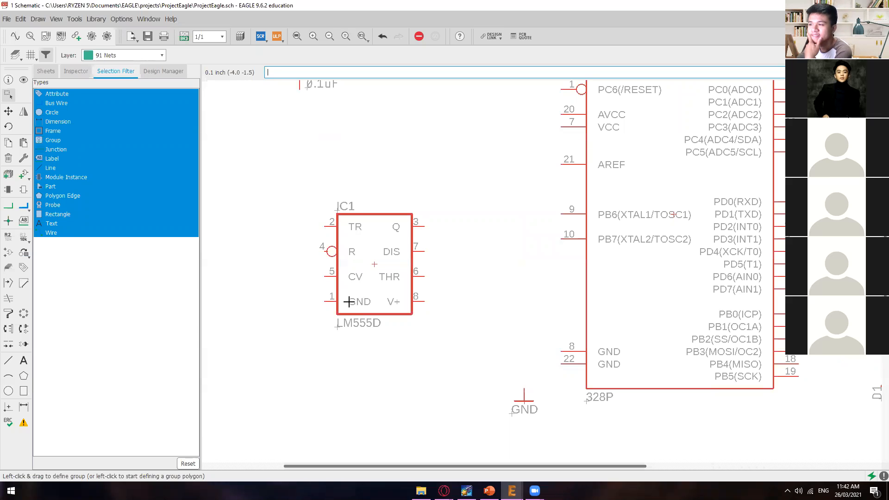
pyautogui.scroll(-1, 349, 316)
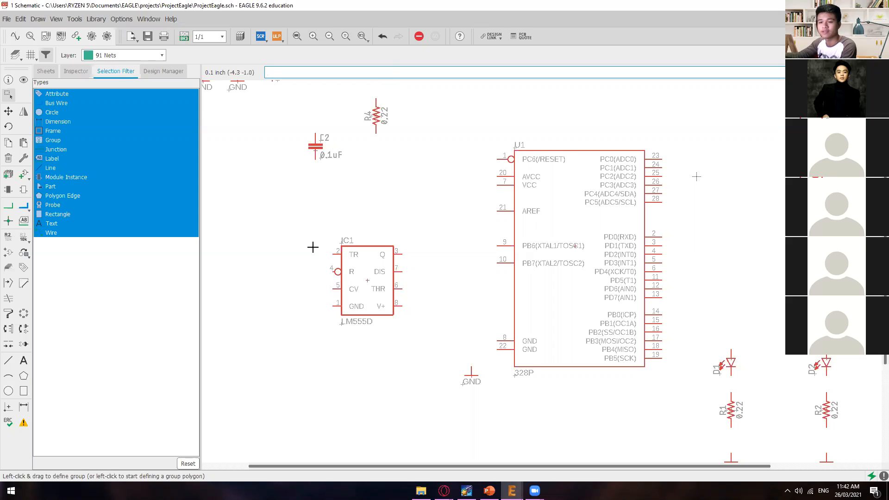
# Step: Update all libraries used in the schematic
pyautogui.click(171, 19)
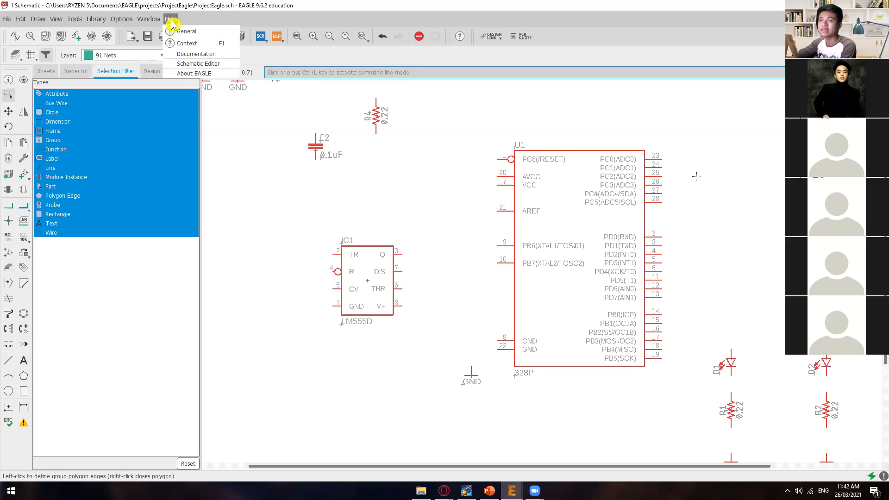
pyautogui.moveTo(122, 19)
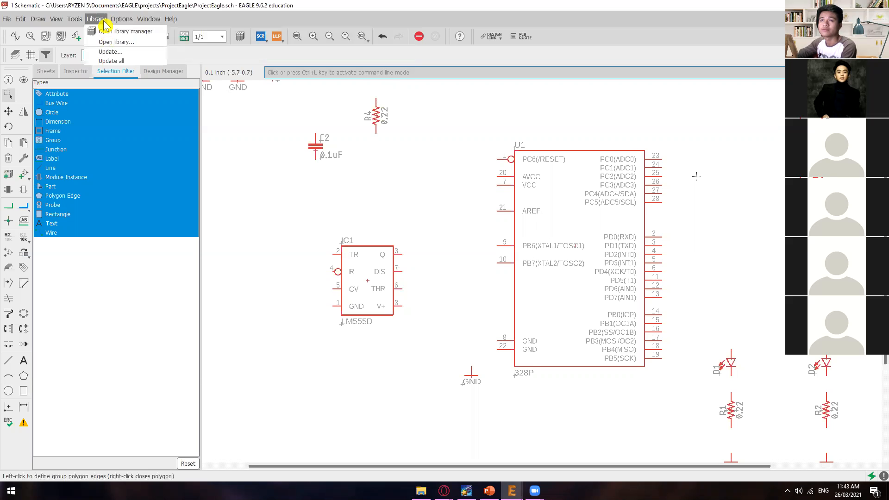
pyautogui.click(111, 61)
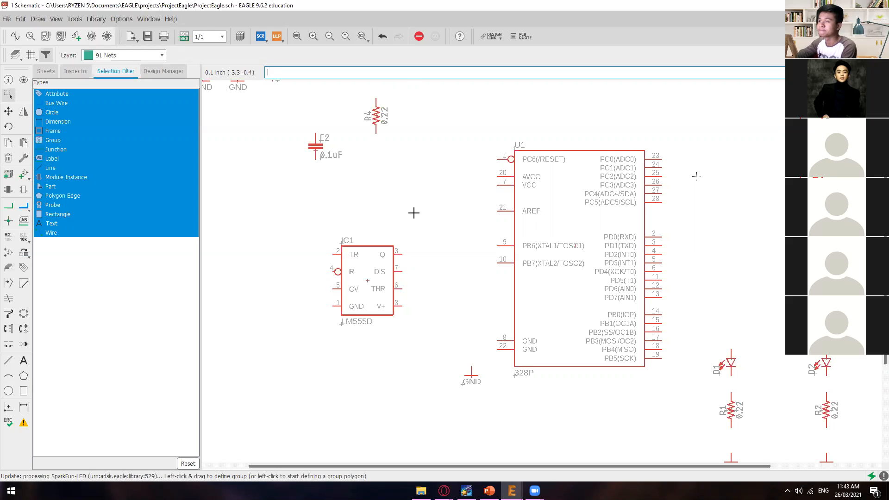
pyautogui.click(89, 19)
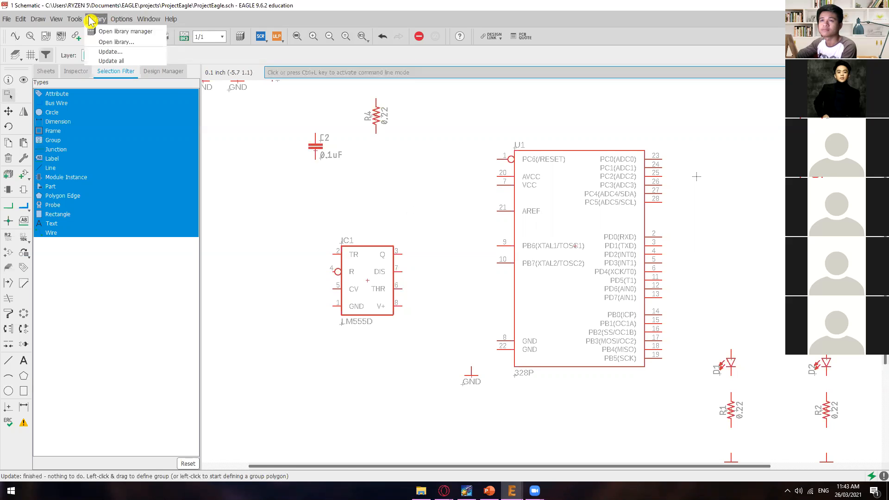
pyautogui.moveTo(74, 21)
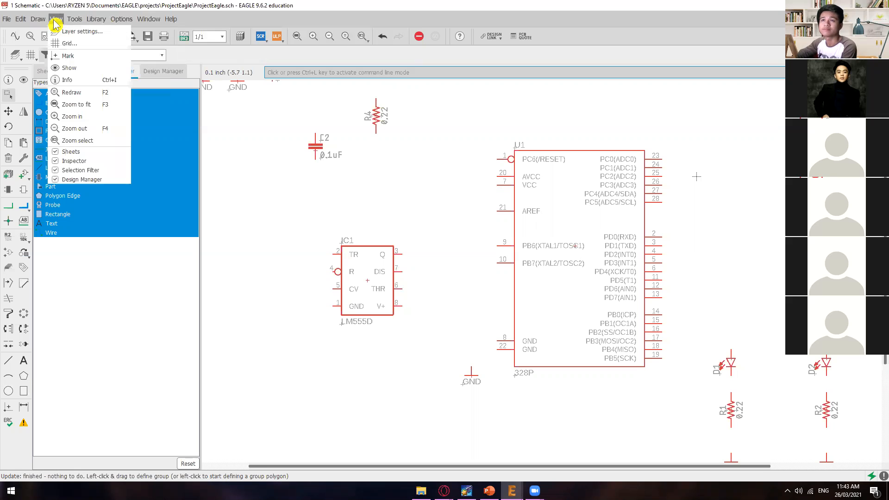
pyautogui.click(313, 188)
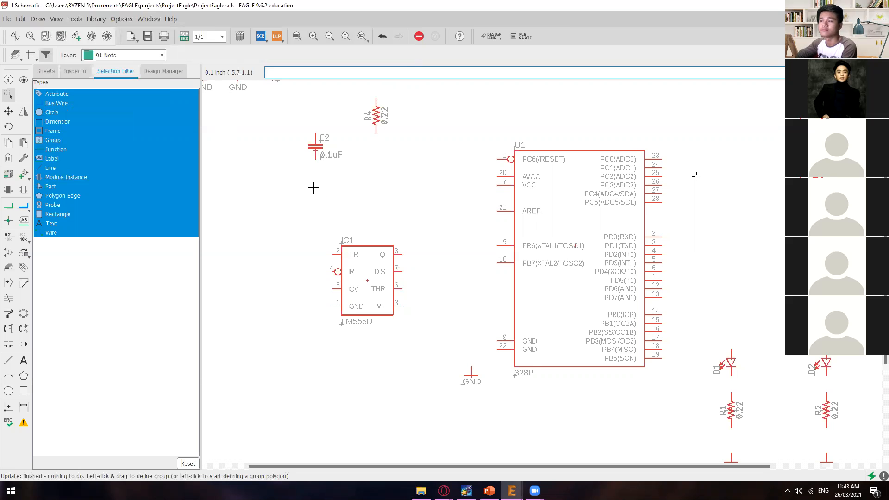
pyautogui.press('Escape')
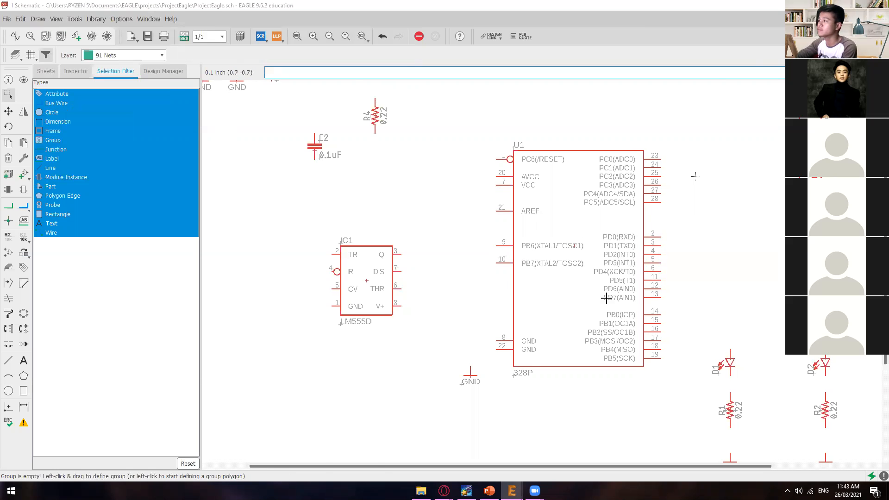
# Step: Switch to PowerPoint to check the part names on the "Step 5: Adding the Connectors" slide, and return to the EAGLE schematic
pyautogui.moveTo(698, 258); pyautogui.dragTo(507, 345, button='middle')
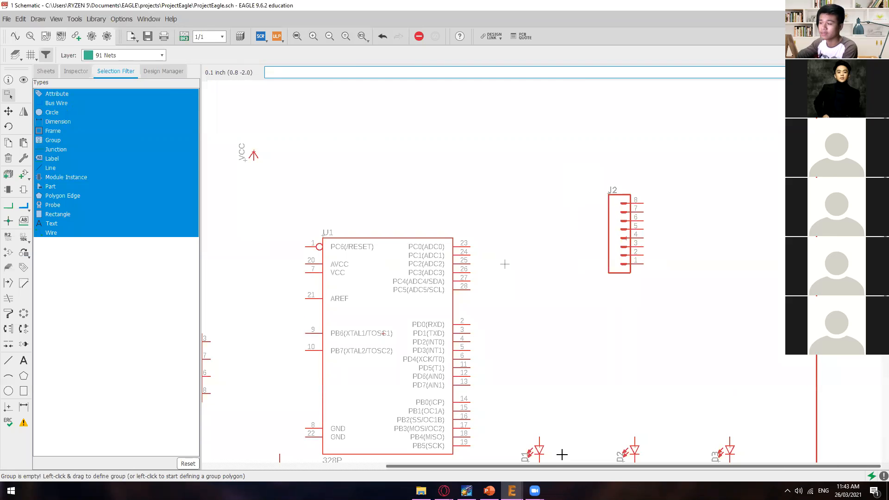
pyautogui.click(490, 491)
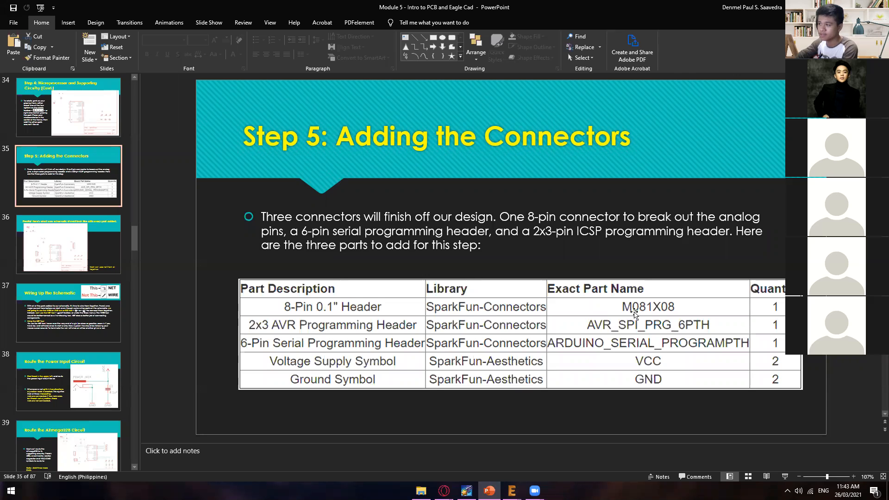
pyautogui.moveTo(511, 491)
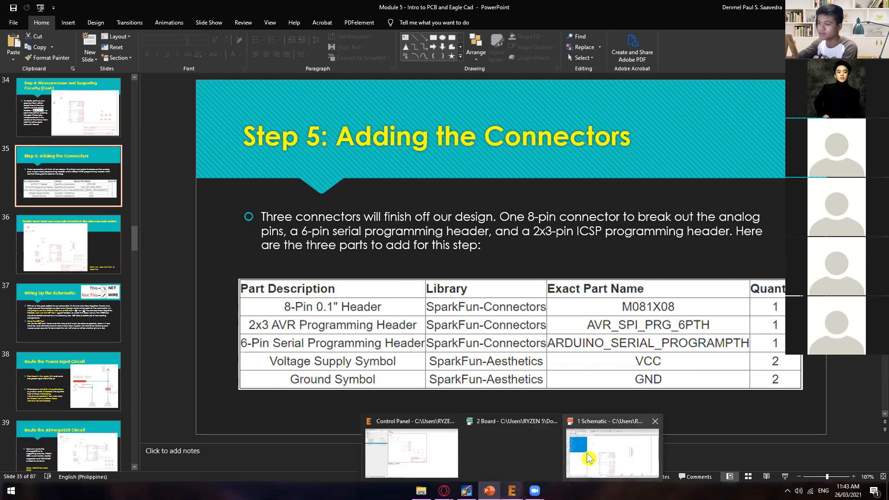
pyautogui.click(602, 446)
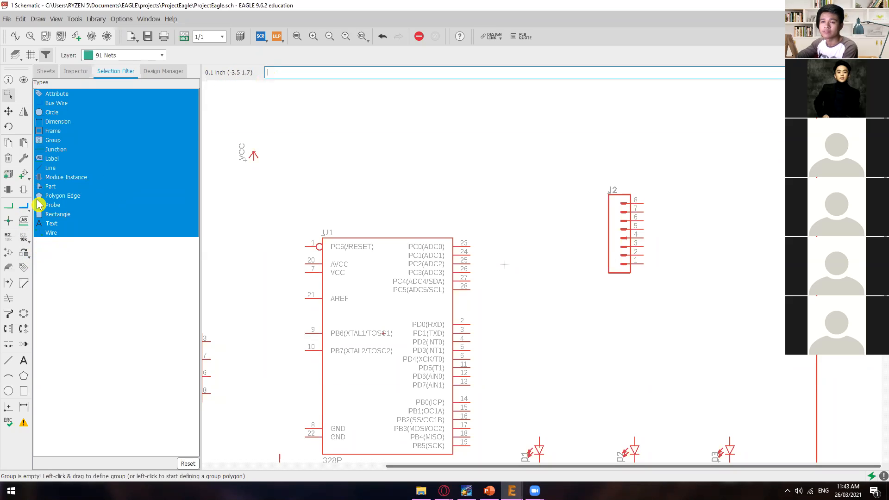
# Step: Run the ADD command, search the part libraries for "M08" and preview CONN_08 in the SparkFun-Connectors library
pyautogui.write('add')
pyautogui.press('Return')
pyautogui.click(79, 284)
pyautogui.click(104, 273)
pyautogui.click(103, 284)
pyautogui.click(106, 275)
pyautogui.click(114, 282)
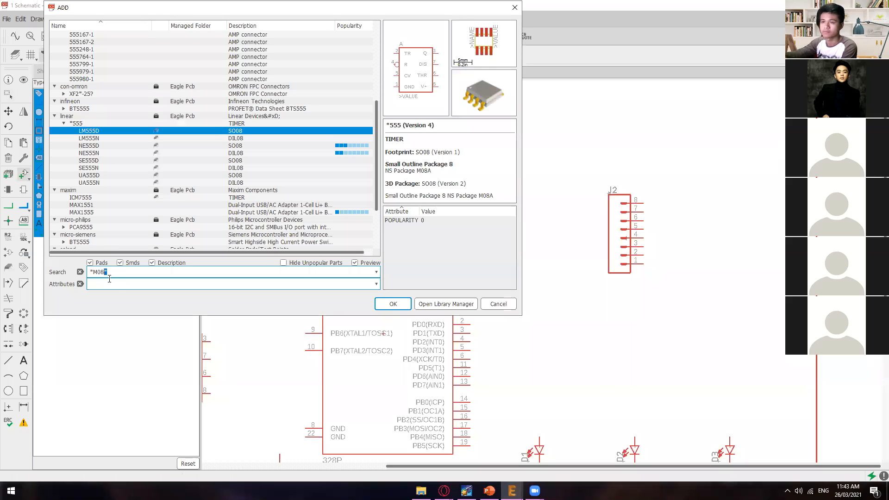
pyautogui.click(379, 304)
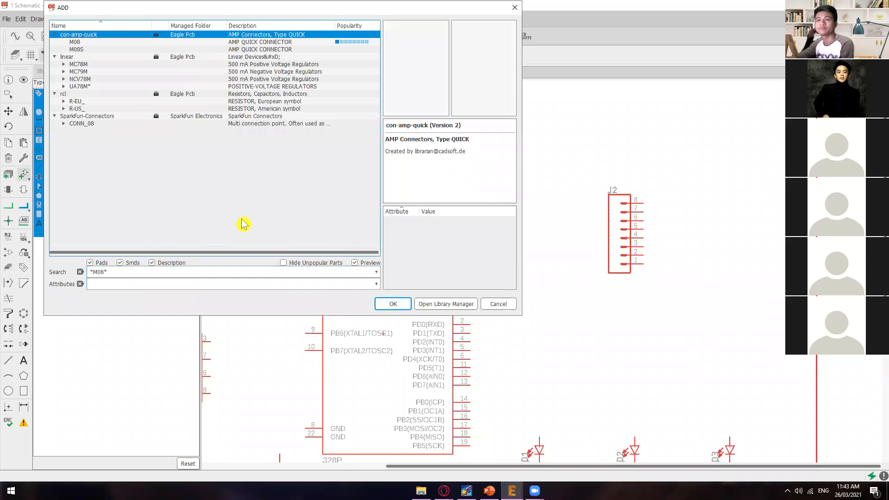
pyautogui.click(93, 125)
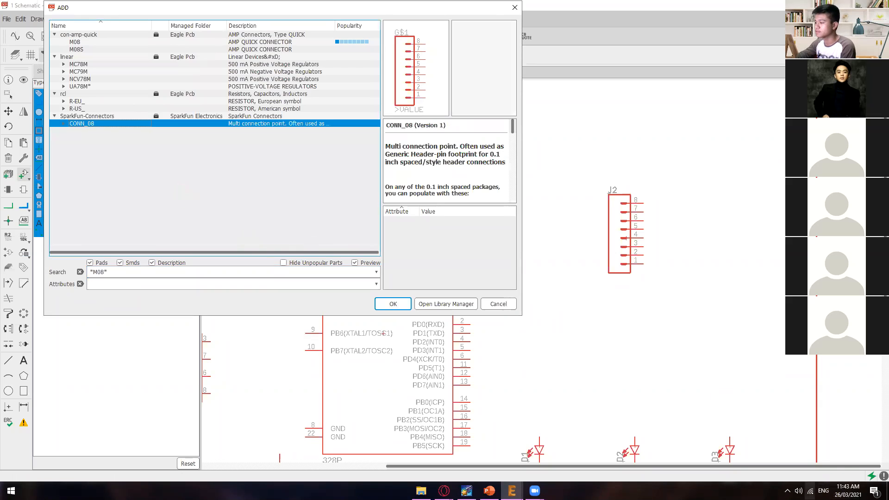
# Step: Set the system's audio volume to 80
pyautogui.click(798, 490)
pyautogui.scroll(-7, 803, 463)
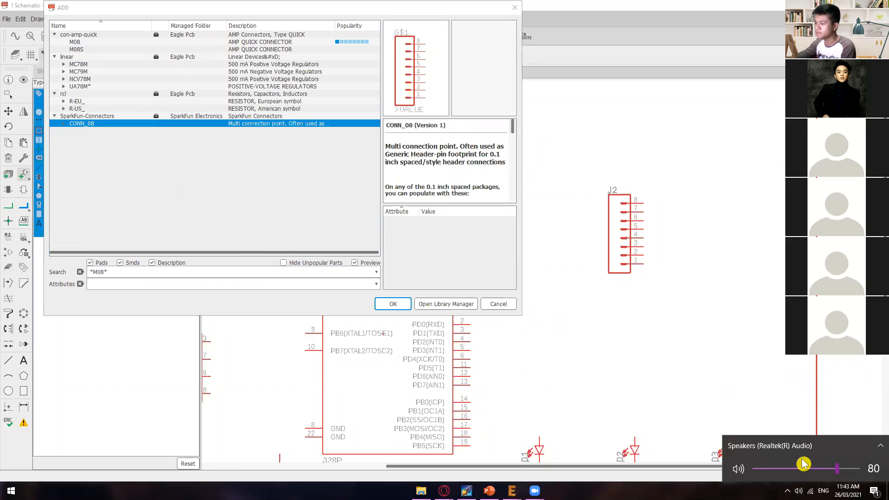
pyautogui.click(770, 386)
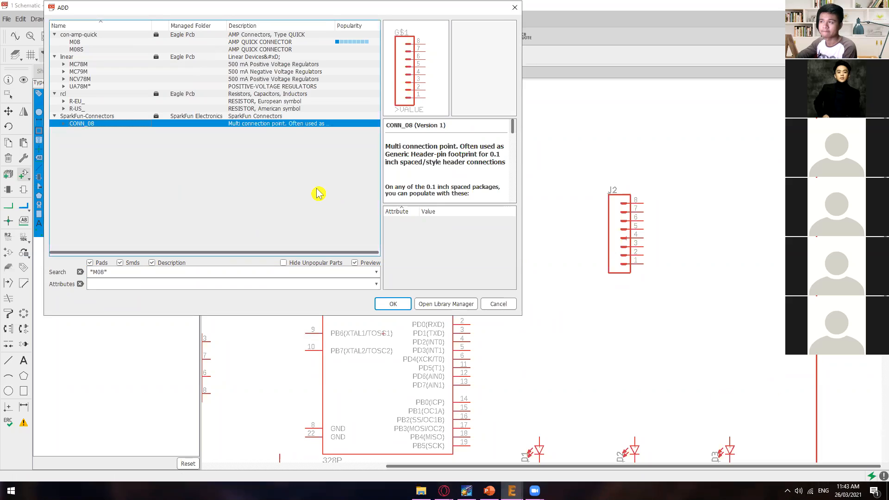
# Step: Cancel the Add command without placing CONN_08
pyautogui.moveTo(292, 9); pyautogui.dragTo(387, 98)
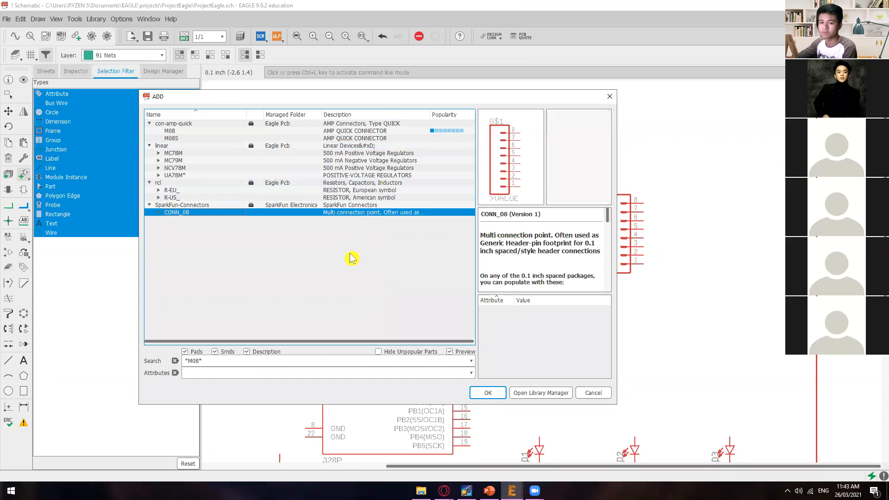
pyautogui.click(593, 393)
pyautogui.moveTo(533, 347); pyautogui.dragTo(604, 310, button='middle')
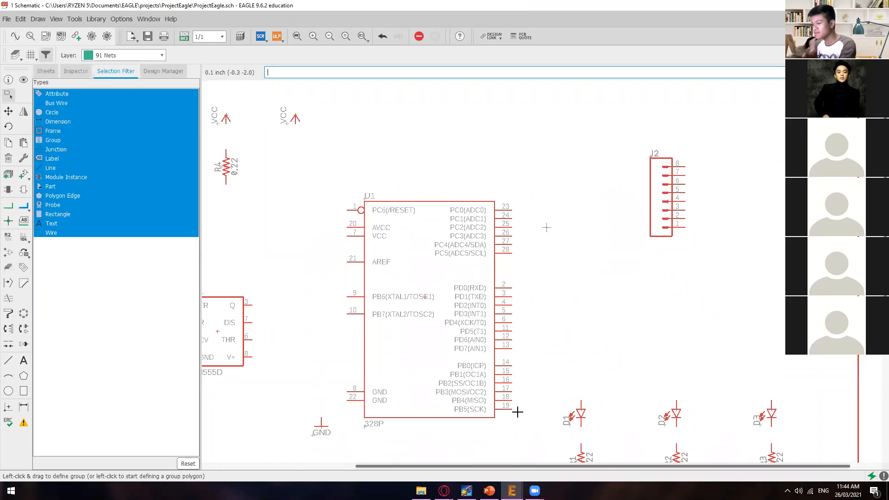
# Step: Check the connector table in PowerPoint, return to the EAGLE schematic and use the ADD command to search the libraries for "Avr"
pyautogui.click(489, 490)
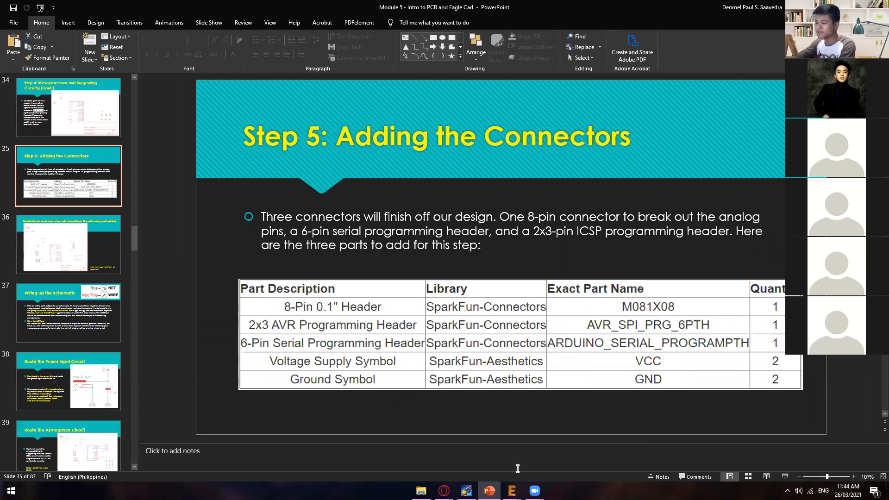
pyautogui.moveTo(512, 490)
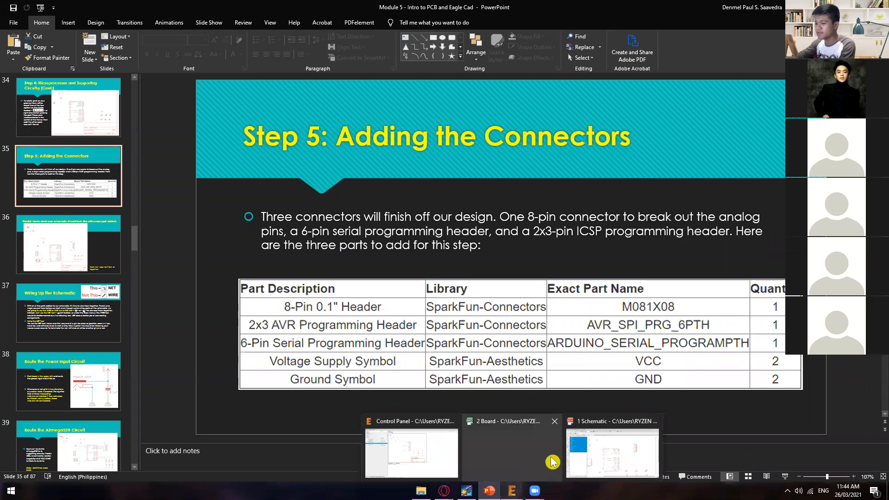
pyautogui.click(589, 456)
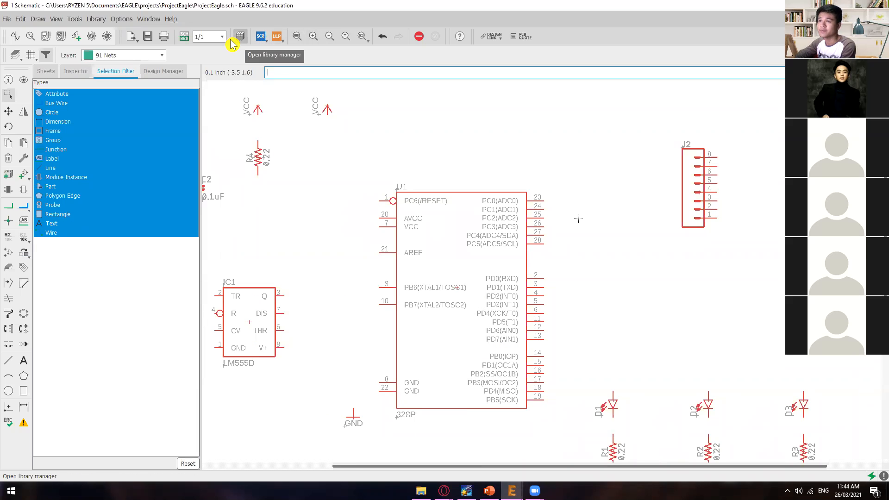
pyautogui.write('ADd')
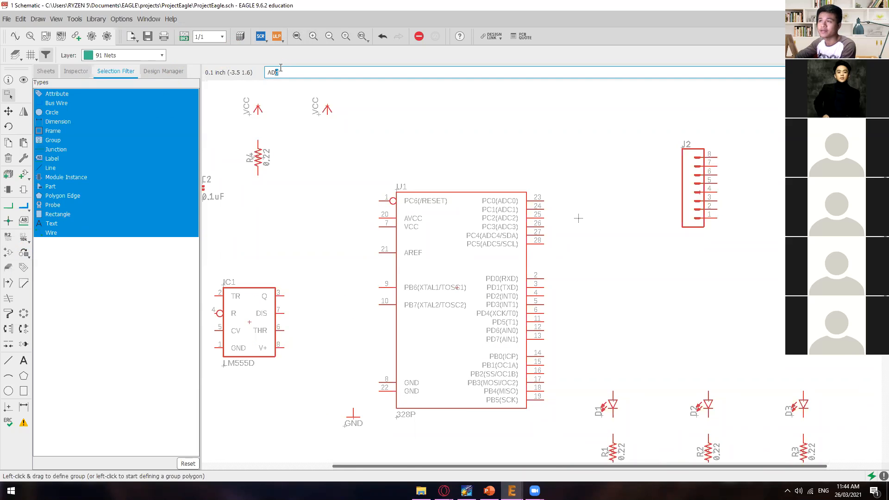
pyautogui.press('Return')
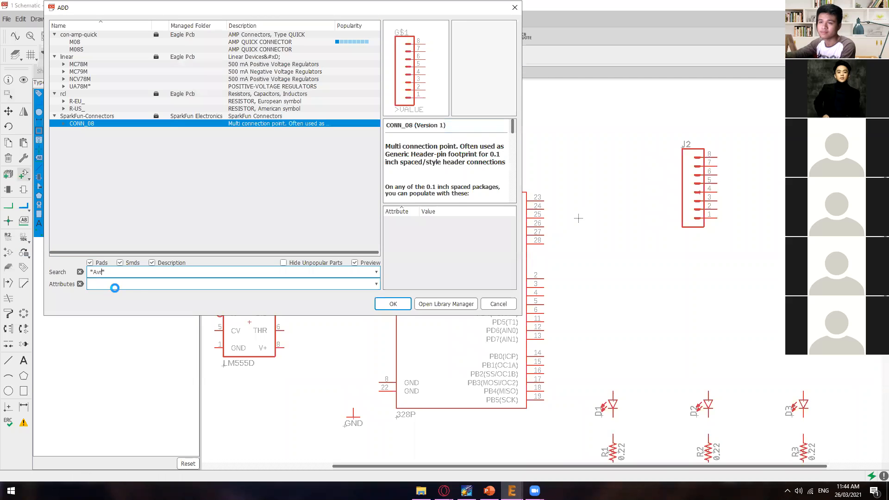
pyautogui.scroll(-3, 156, 144)
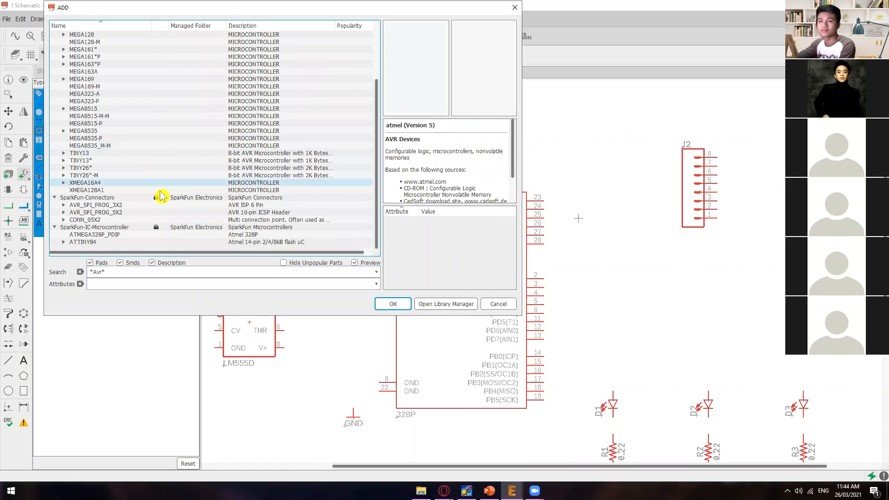
# Step: Select the AVR_SPI_PROG_3X2PTH variant of the AVR_SPI_PROG_3X2 header in the SparkFun-Connectors library
pyautogui.click(159, 198)
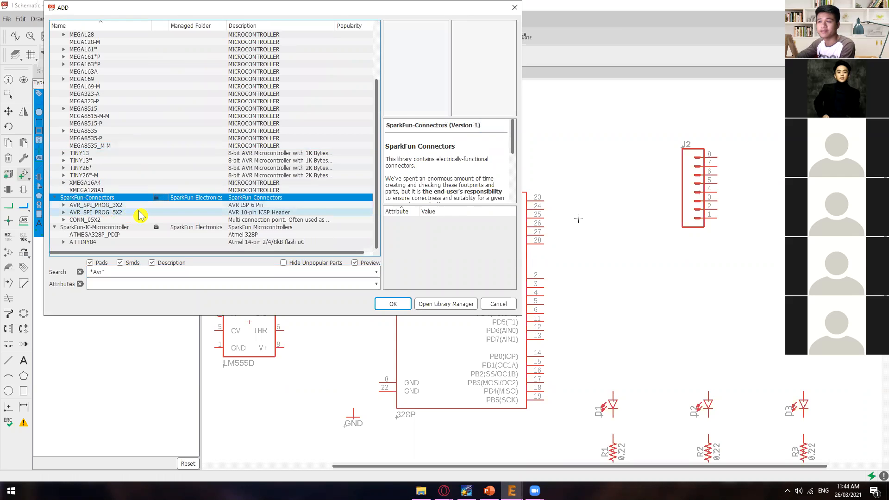
pyautogui.click(86, 205)
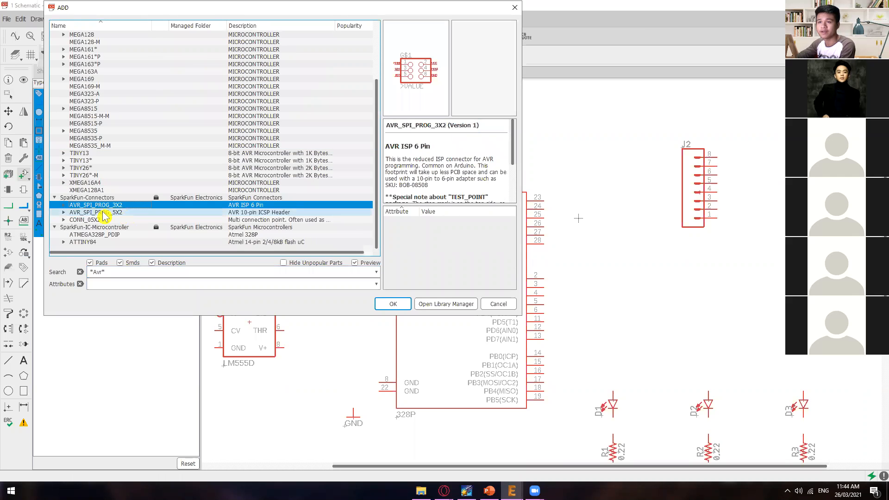
pyautogui.click(63, 205)
pyautogui.click(127, 214)
pyautogui.click(133, 220)
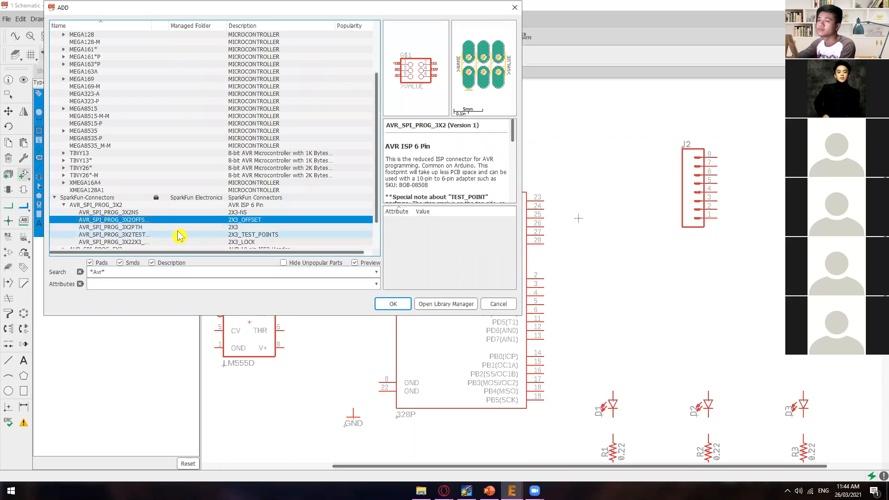
pyautogui.click(160, 227)
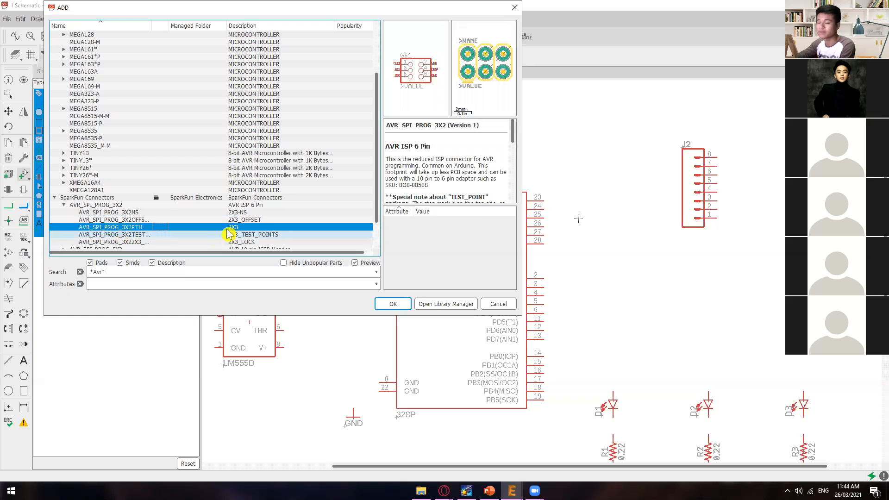
# Step: Compare the selected variant with the 2x3 AVR Programming Header's exact part name in the PowerPoint table, and return to EAGLE
pyautogui.moveTo(490, 490)
pyautogui.click(503, 452)
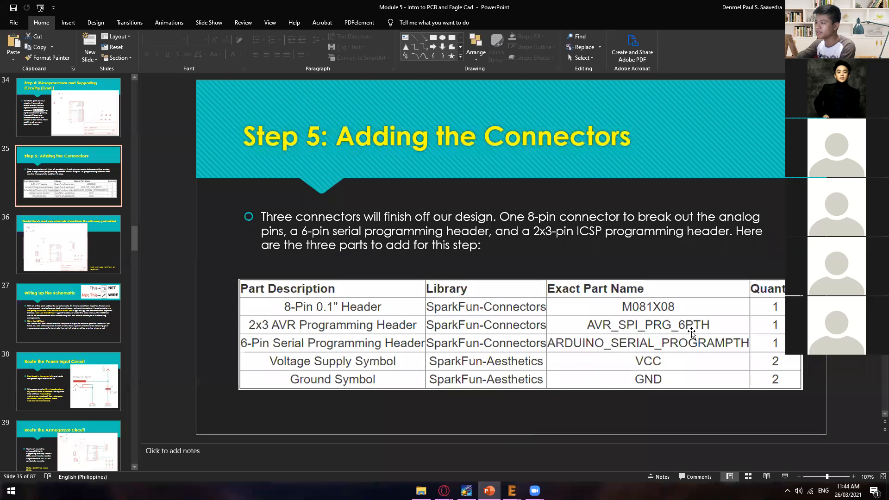
pyautogui.moveTo(512, 490)
pyautogui.click(597, 452)
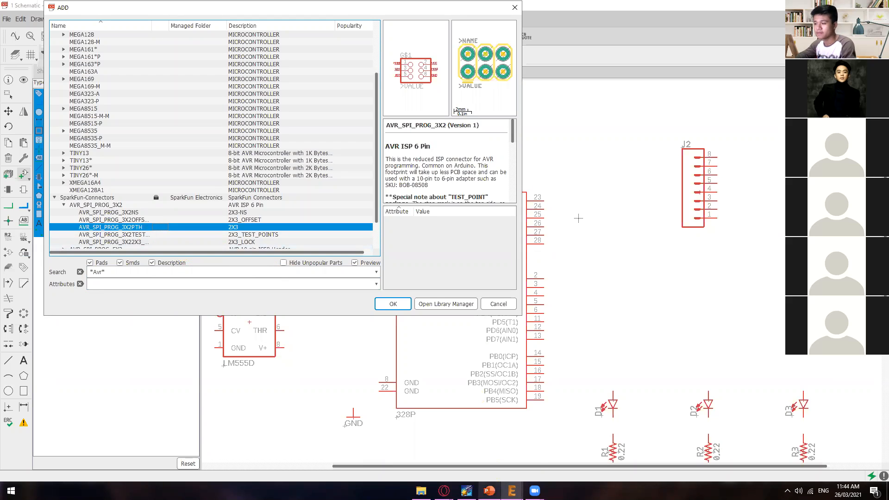
# Step: Switch to PowerPoint and examine the J2 and J3 programming headers in the finished schematic on slide 36, enlarged to 400%
pyautogui.click(489, 491)
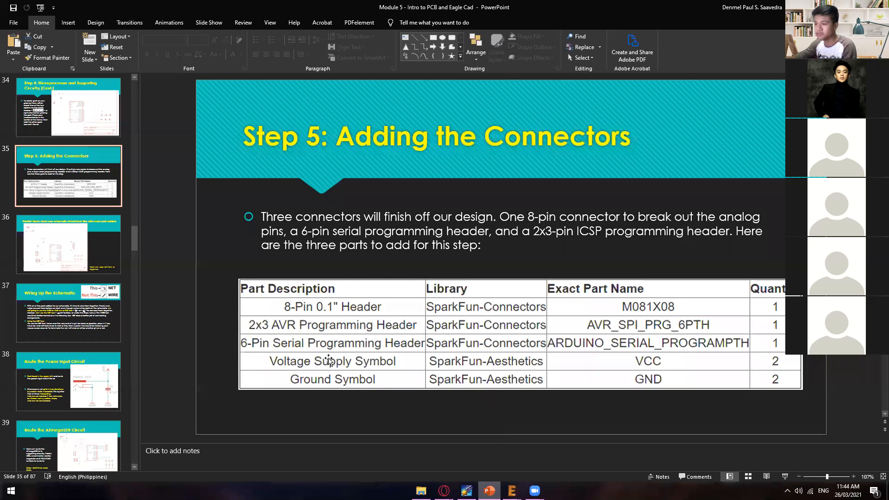
pyautogui.scroll(-1, 326, 363)
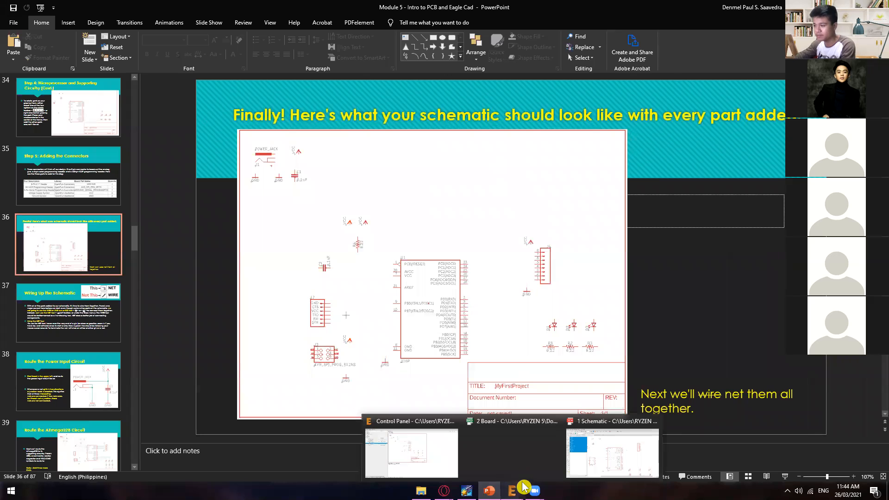
pyautogui.keyDown('ctrl'); pyautogui.scroll(5, 340, 370); pyautogui.keyUp('ctrl')
pyautogui.scroll(-3, 340, 370)
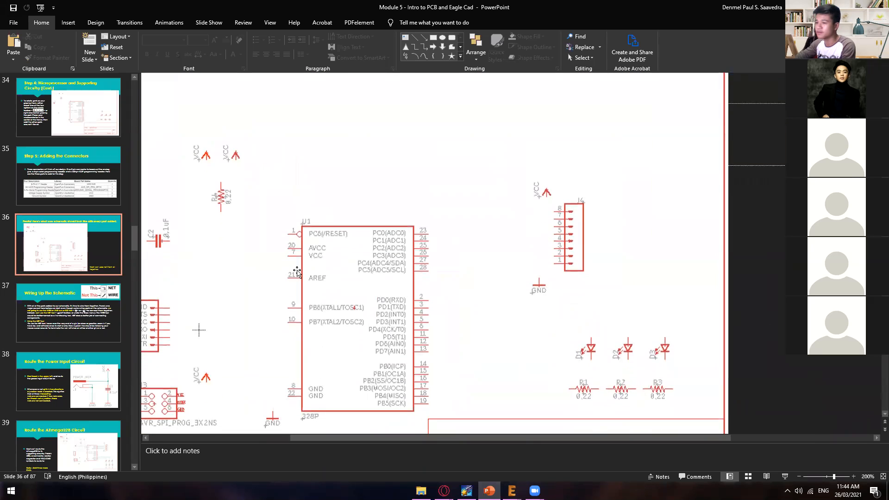
pyautogui.moveTo(394, 438); pyautogui.dragTo(256, 431)
pyautogui.keyDown('ctrl'); pyautogui.scroll(7, 429, 368); pyautogui.keyUp('ctrl')
pyautogui.scroll(-2, 393, 360)
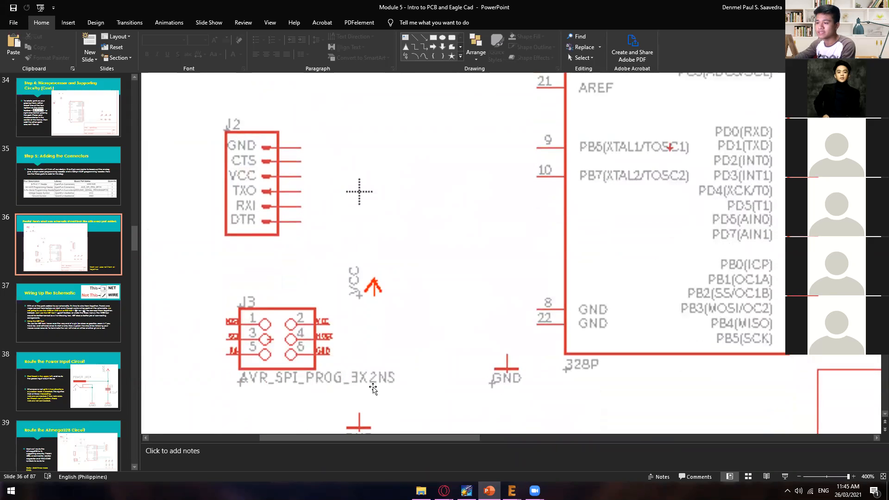
pyautogui.moveTo(512, 490)
pyautogui.scroll(1, 256, 303)
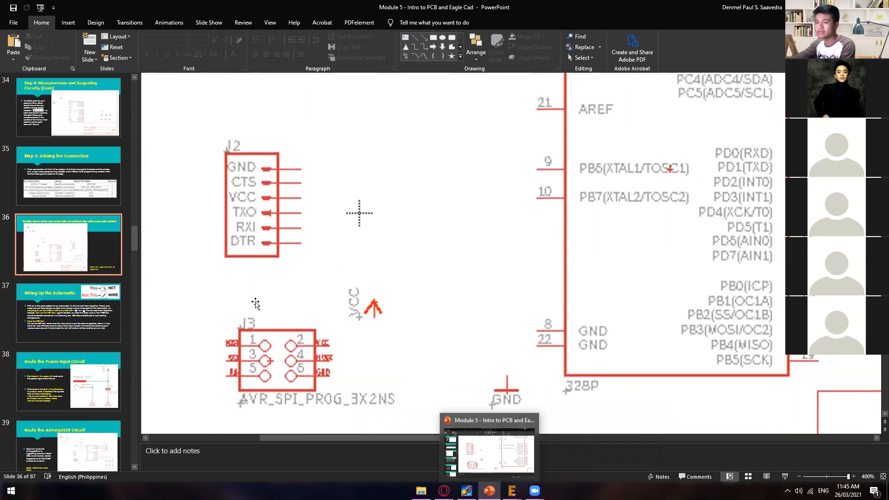
# Step: Go to slide 35 in PowerPoint, check the exact part names in the connector table, and return to EAGLE
pyautogui.keyDown('ctrl'); pyautogui.scroll(-2, 256, 304); pyautogui.keyUp('ctrl')
pyautogui.click(88, 200)
pyautogui.keyDown('ctrl'); pyautogui.scroll(-2, 443, 240); pyautogui.keyUp('ctrl')
pyautogui.keyDown('ctrl'); pyautogui.scroll(-4, 443, 240); pyautogui.keyUp('ctrl')
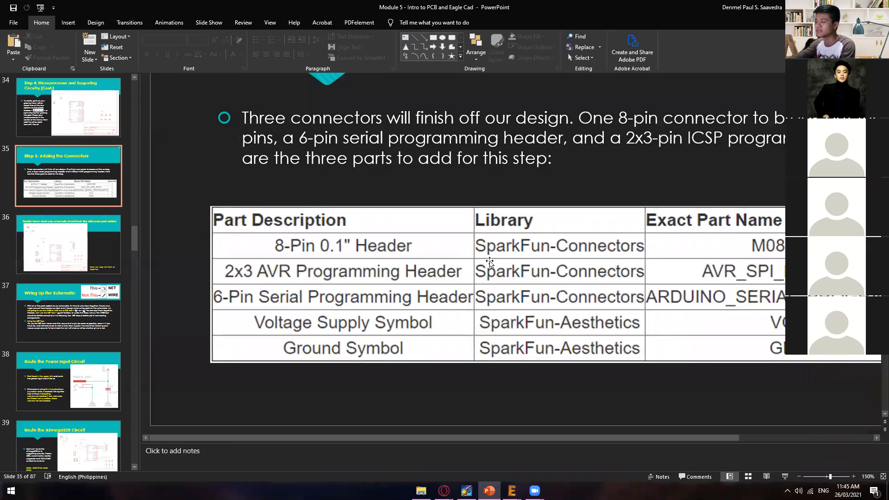
pyautogui.keyDown('ctrl'); pyautogui.scroll(-3, 486, 261); pyautogui.keyUp('ctrl')
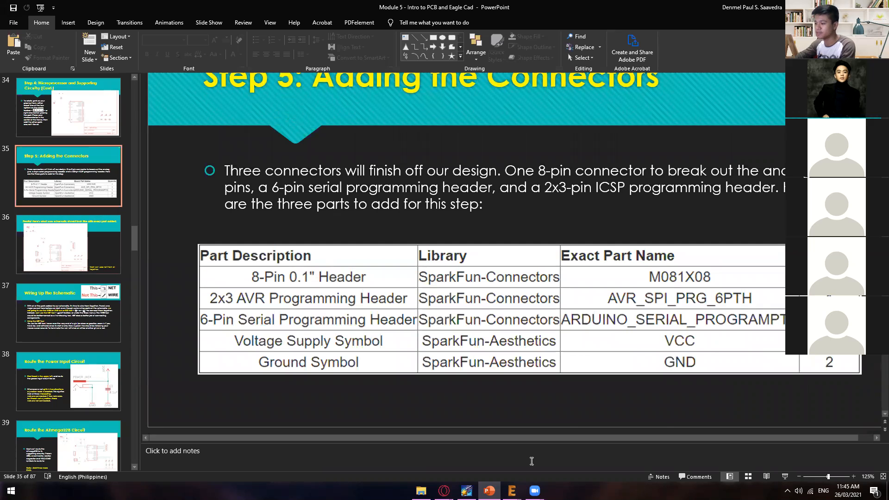
pyautogui.moveTo(511, 491)
pyautogui.click(614, 451)
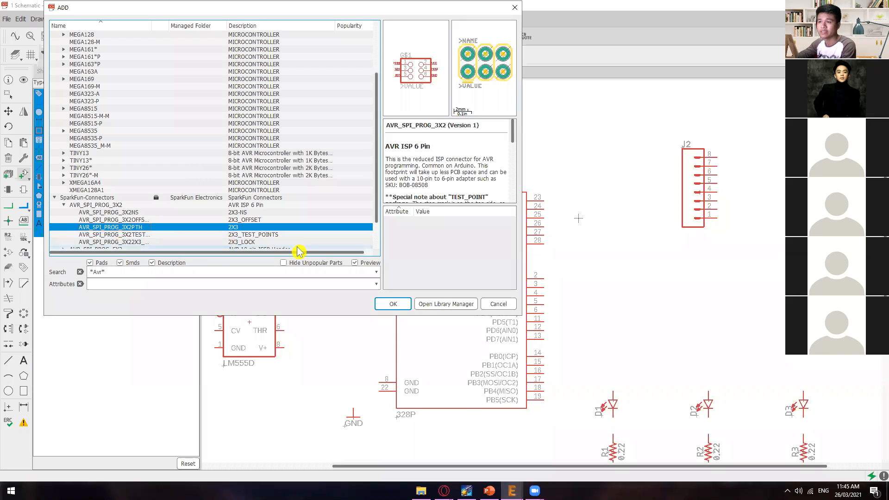
# Step: Place one AVR_SPI_PROG_3X2PTH header in the empty area below the LM555D chip, and end the placement
pyautogui.click(393, 303)
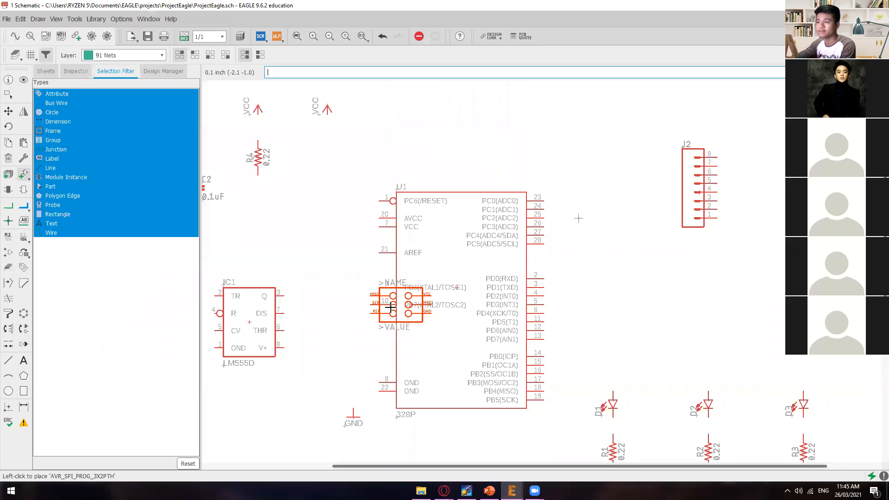
pyautogui.scroll(-4, 396, 301)
pyautogui.scroll(5, 349, 314)
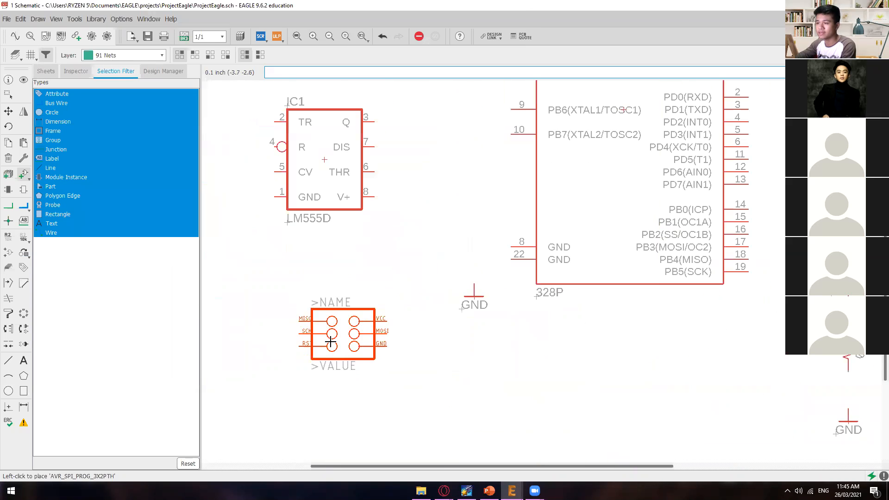
pyautogui.scroll(-3, 327, 322)
pyautogui.scroll(1, 325, 323)
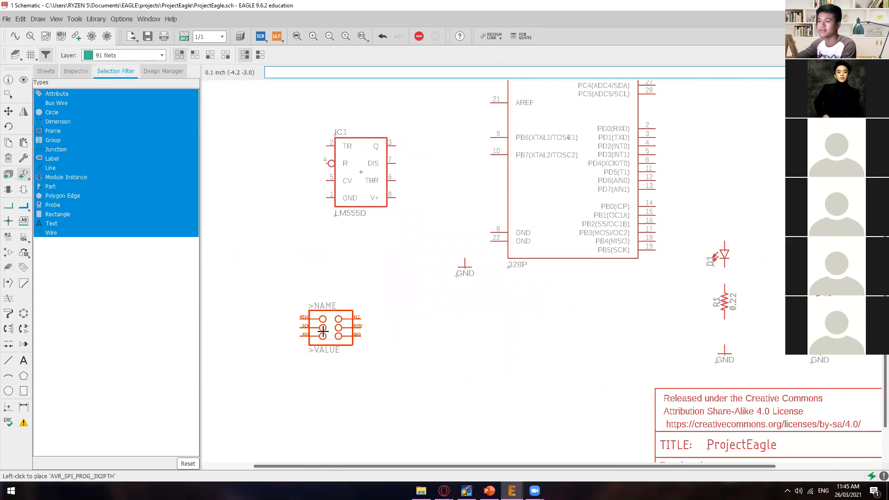
pyautogui.click(322, 320)
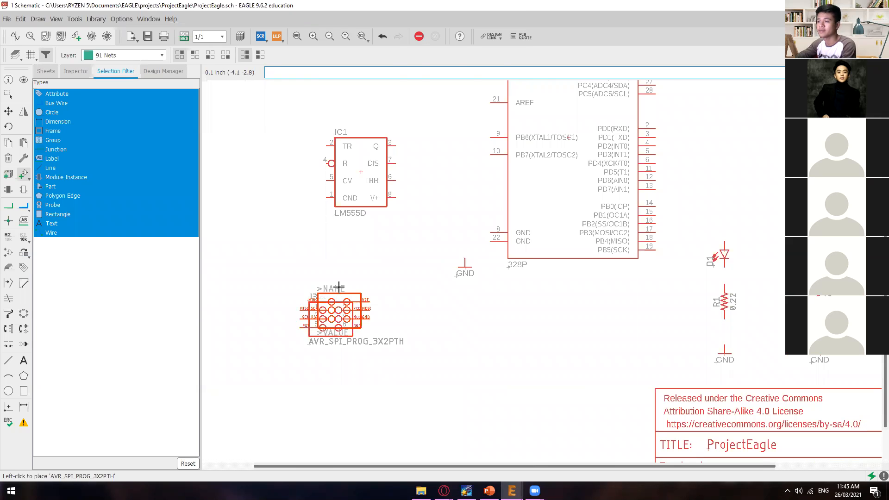
pyautogui.press('Escape')
# Step: Select the LM555D timer IC1 as a group and delete it from the schematic
pyautogui.click(496, 306)
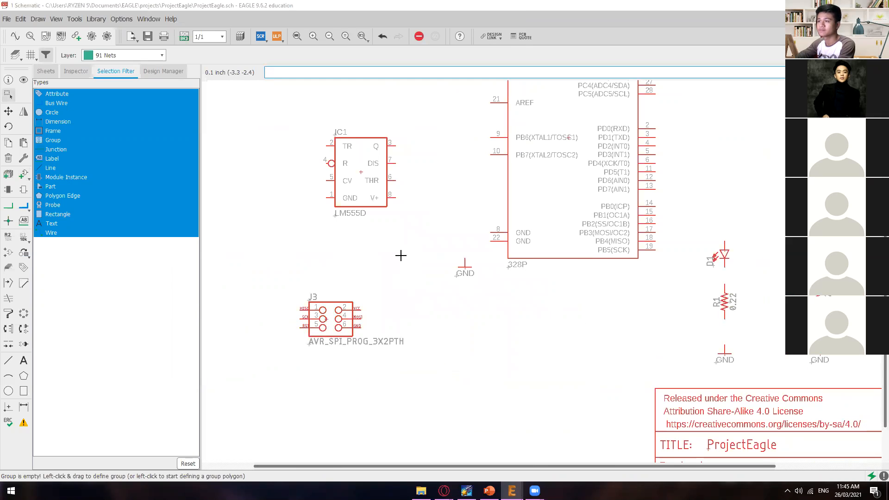
pyautogui.moveTo(286, 115); pyautogui.dragTo(438, 240)
pyautogui.press('Delete')
# Step: Examine the placed 2x3 AVR programming header's pin labels and its position relative to the rest of the schematic
pyautogui.scroll(-3, 403, 223)
pyautogui.scroll(-1, 435, 193)
pyautogui.moveTo(435, 193); pyautogui.dragTo(374, 280, button='middle')
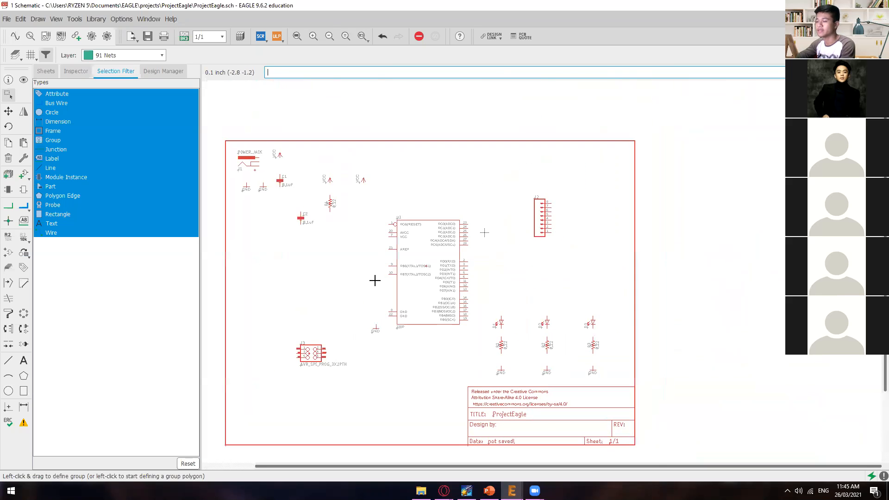
pyautogui.scroll(1, 375, 280)
pyautogui.scroll(1, 322, 290)
pyautogui.moveTo(321, 292); pyautogui.dragTo(368, 275, button='middle')
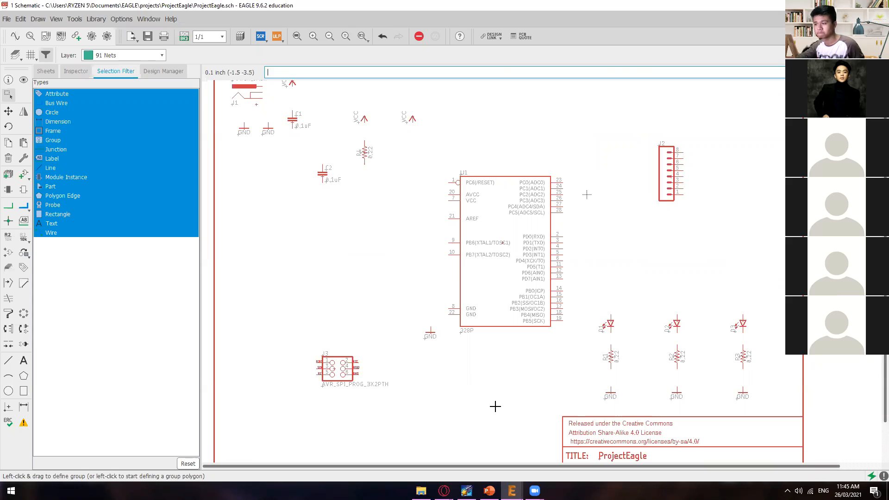
pyautogui.scroll(5, 401, 384)
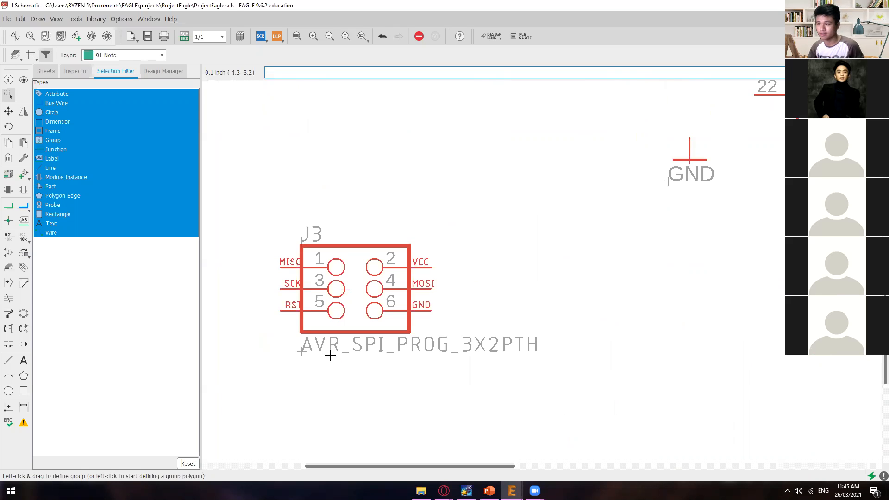
pyautogui.scroll(-5, 441, 312)
pyautogui.scroll(2, 449, 357)
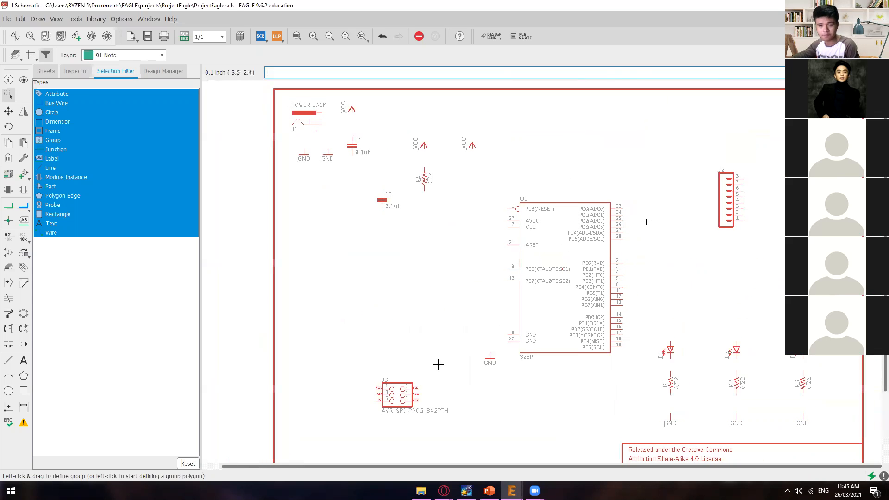
pyautogui.scroll(-3, 440, 361)
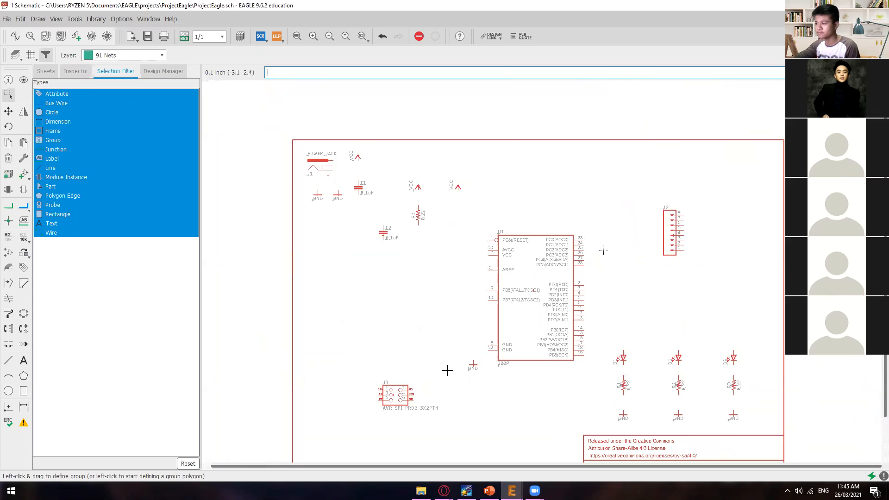
pyautogui.scroll(2, 442, 369)
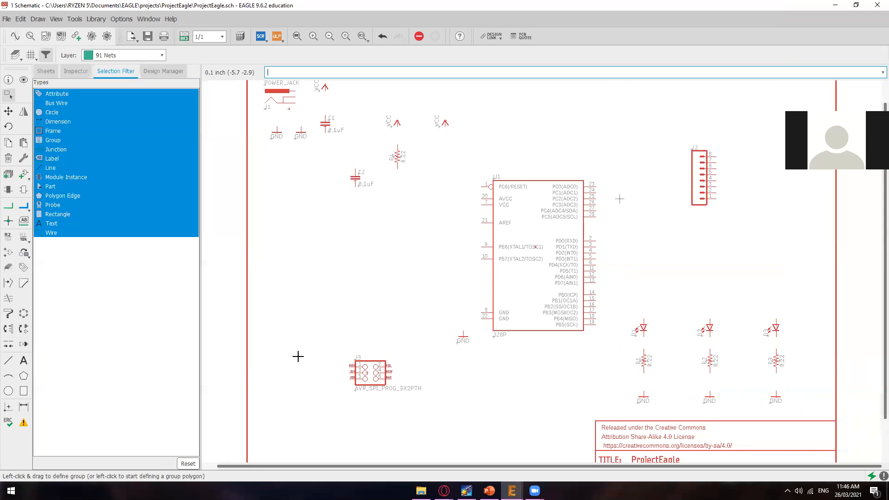
pyautogui.scroll(2, 401, 327)
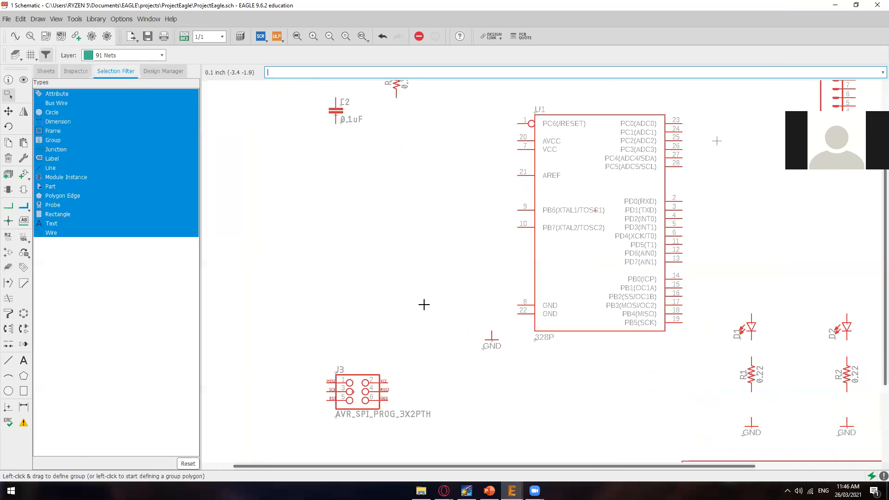
pyautogui.scroll(-2, 424, 304)
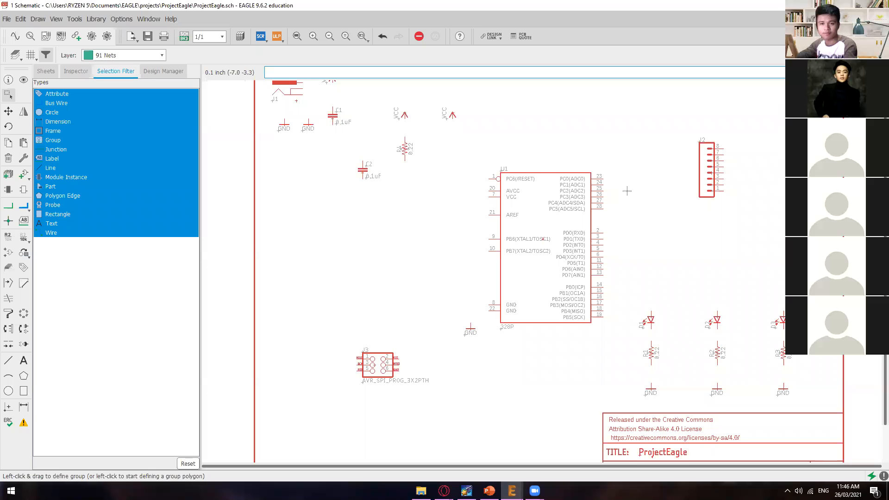
pyautogui.scroll(1, 369, 346)
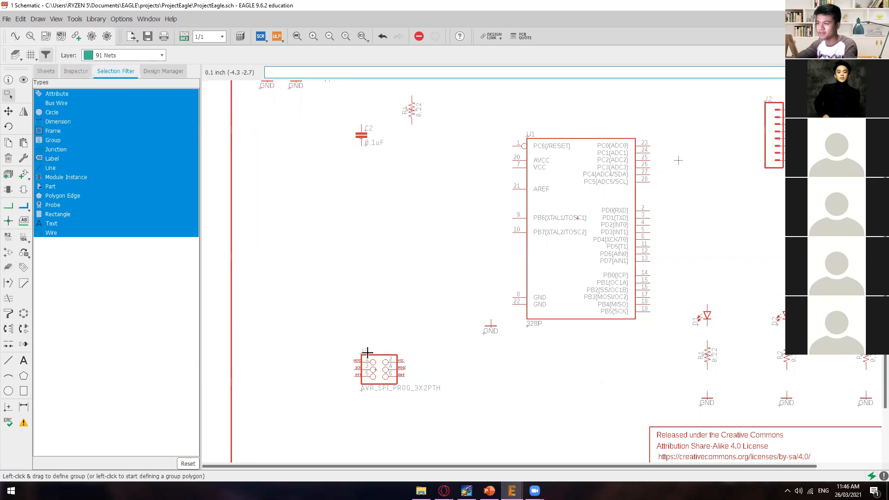
pyautogui.moveTo(398, 301); pyautogui.dragTo(392, 346, button='middle')
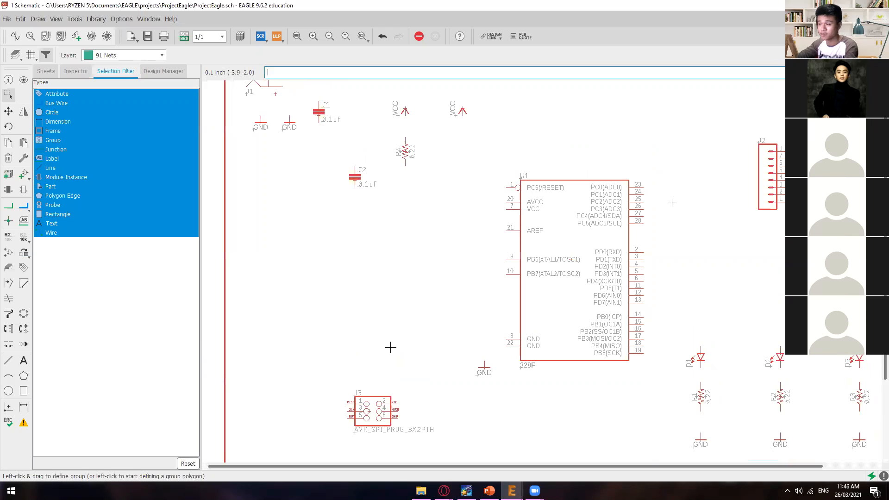
pyautogui.scroll(-1, 391, 345)
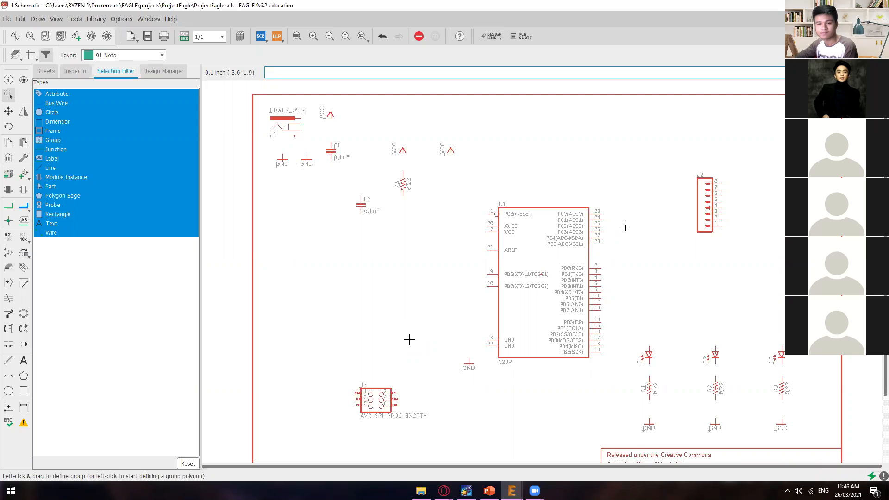
pyautogui.scroll(-1, 409, 339)
pyautogui.scroll(-1, 409, 339)
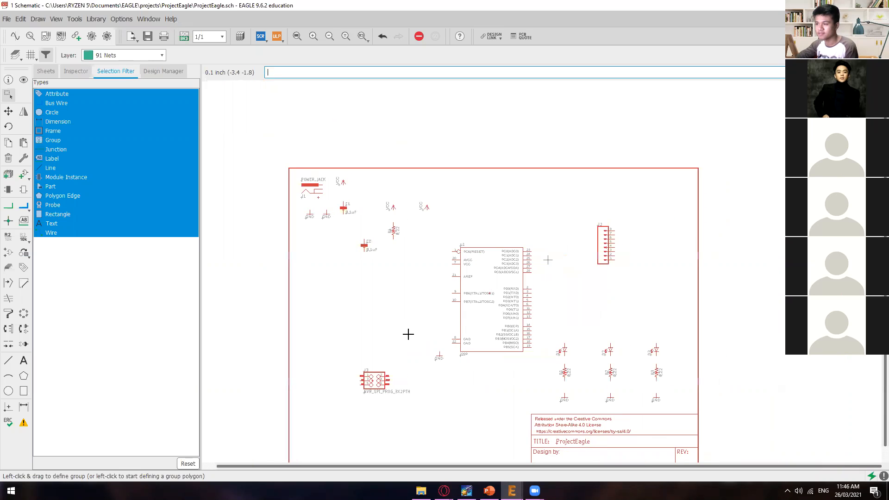
pyautogui.scroll(1, 408, 336)
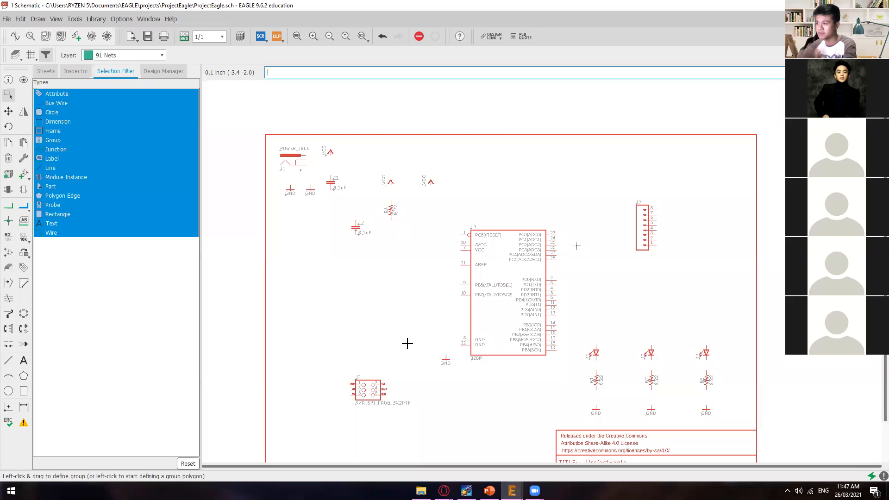
pyautogui.scroll(1, 406, 342)
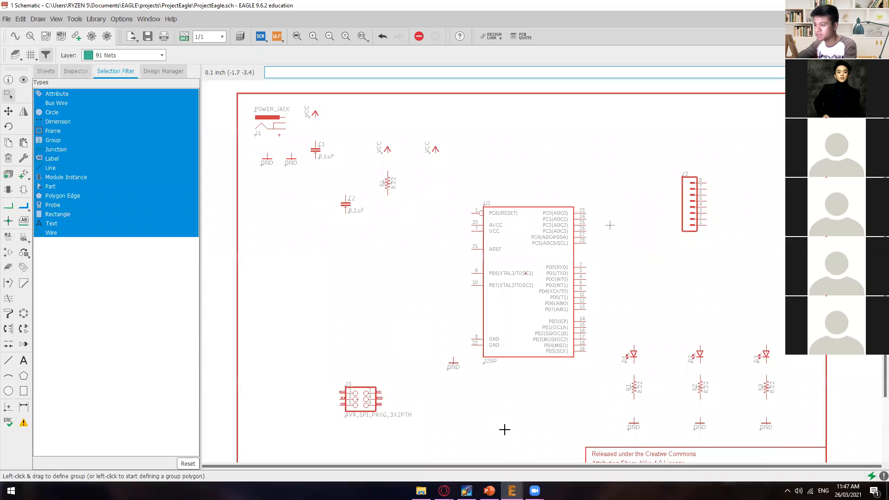
# Step: Switch to PowerPoint to read the 6-Pin Serial Programming Header's exact part name, and return to the EAGLE schematic
pyautogui.moveTo(489, 490)
pyautogui.click(489, 445)
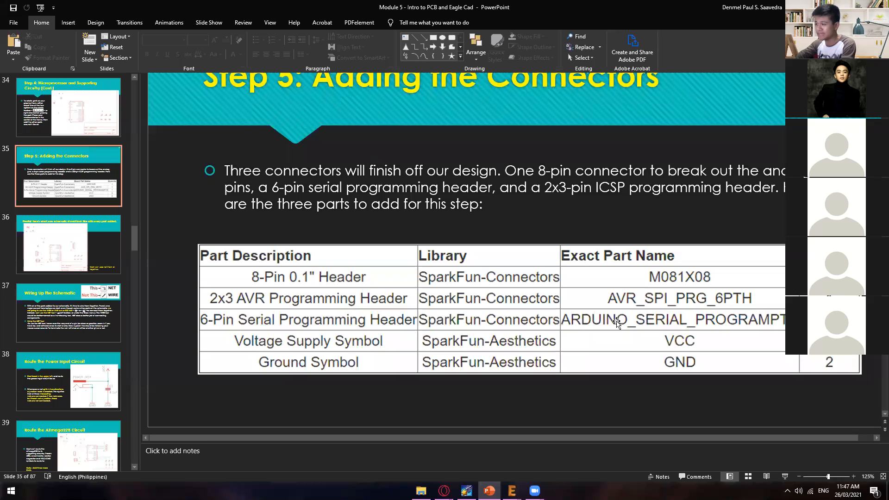
pyautogui.moveTo(513, 490)
pyautogui.click(611, 452)
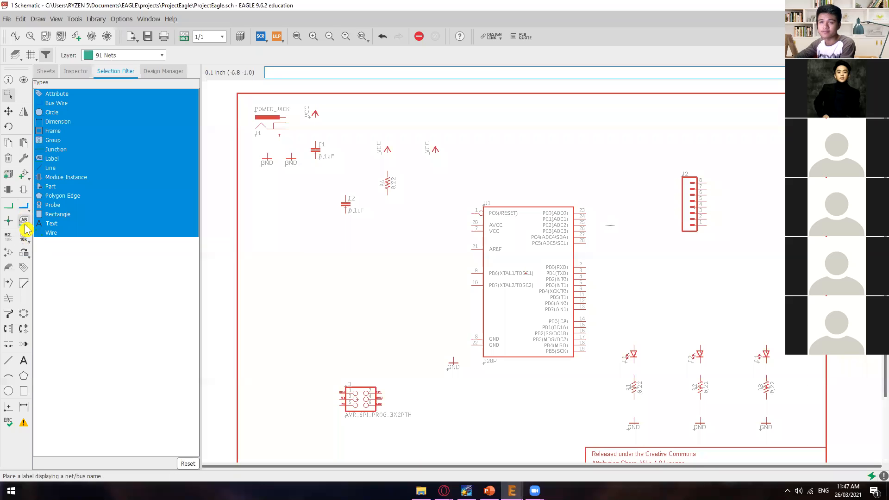
# Step: Use the ADD command to search the component libraries for "arduino"
pyautogui.click(24, 174)
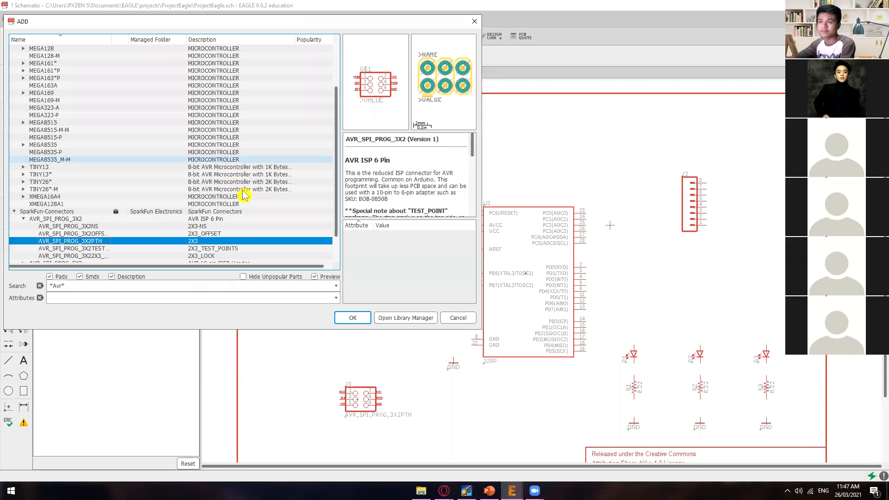
pyautogui.press('BackSpace')
pyautogui.press('BackSpace')
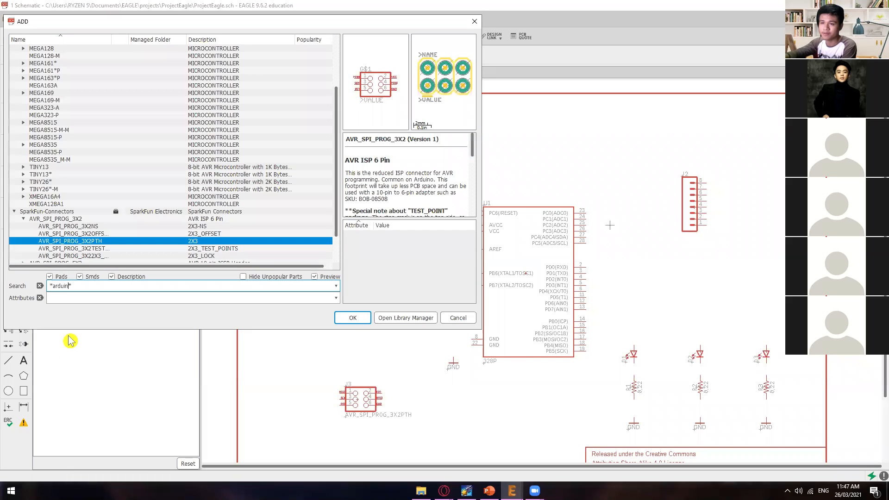
pyautogui.write('rduino')
pyautogui.click(352, 317)
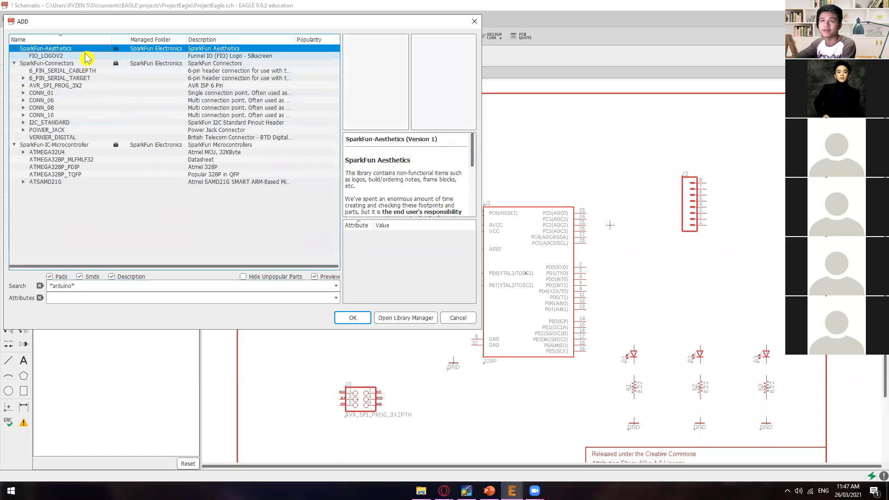
# Step: Select 6_PIN_SERIAL_CABLEPTH in the SparkFun-Connectors library and compare it with the exact part name in the PowerPoint table
pyautogui.click(74, 65)
pyautogui.click(70, 70)
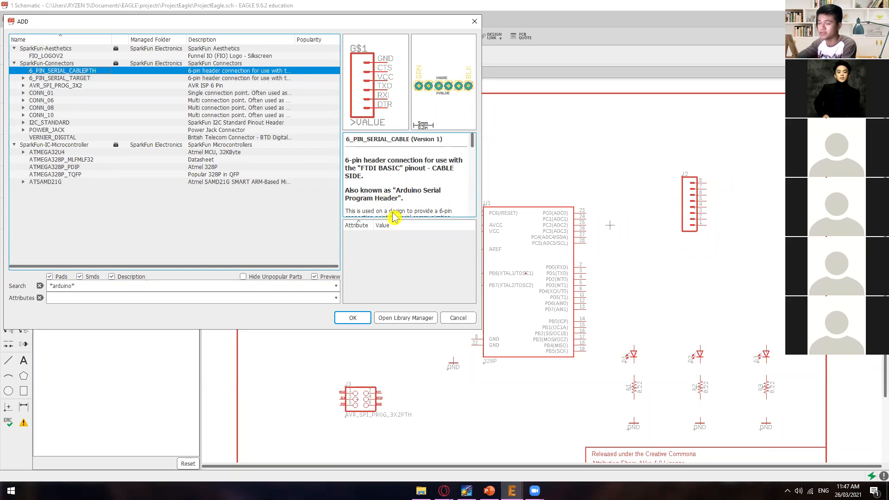
pyautogui.click(527, 432)
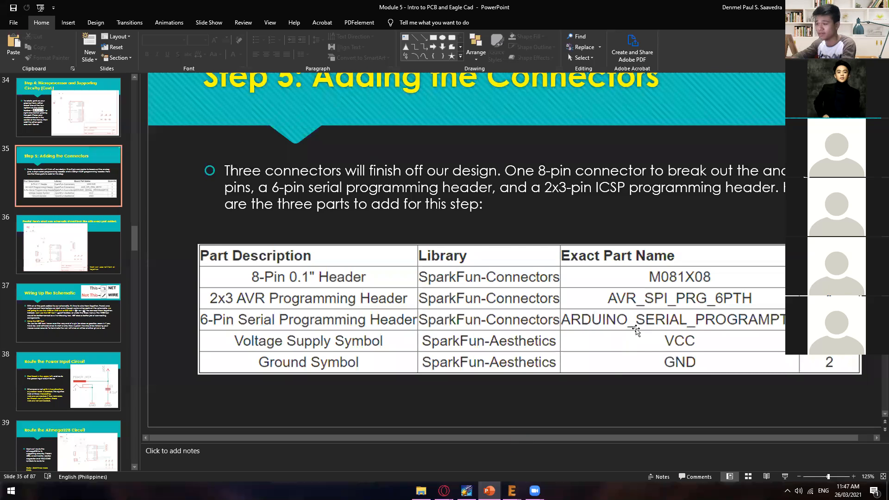
pyautogui.hotkey('alt', 'Tab')
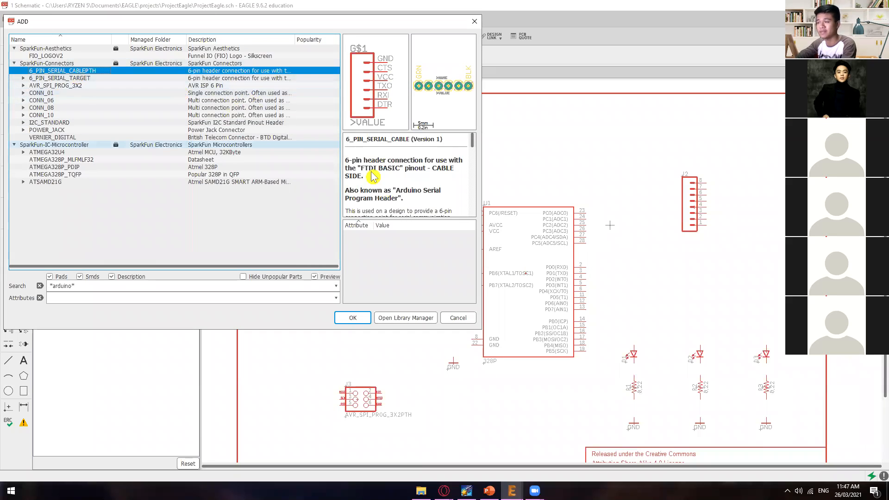
# Step: Place one 6_PIN_SERIAL_CABLEPTH header above the AVR programming header J3, and end the placement
pyautogui.click(343, 319)
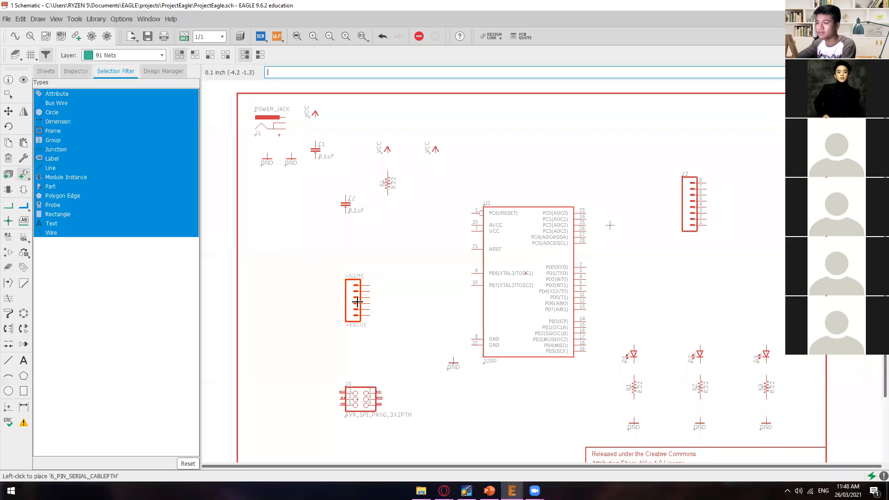
pyautogui.click(356, 302)
pyautogui.press('Escape')
pyautogui.press('Escape')
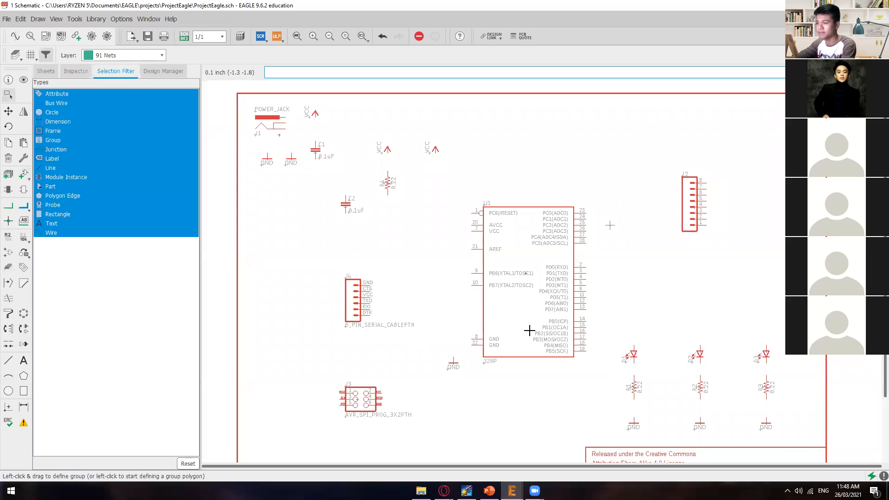
pyautogui.scroll(1, 520, 348)
pyautogui.scroll(-2, 389, 305)
pyautogui.scroll(3, 419, 312)
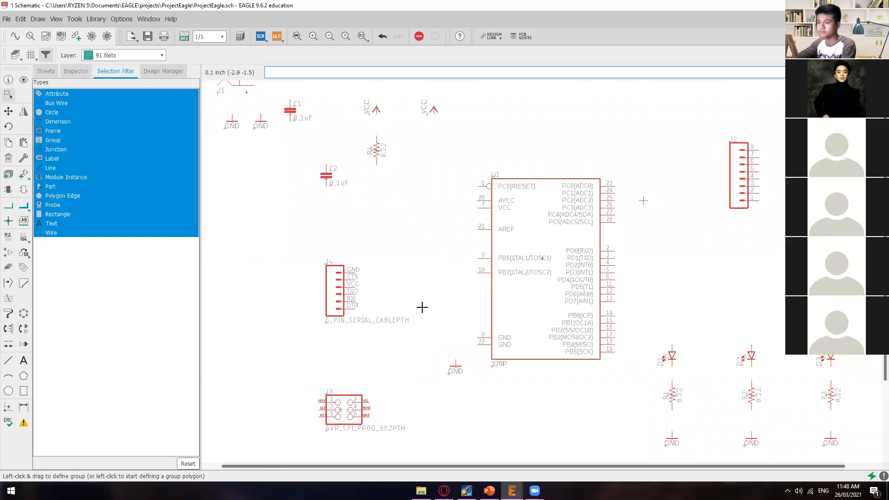
pyautogui.scroll(4, 463, 309)
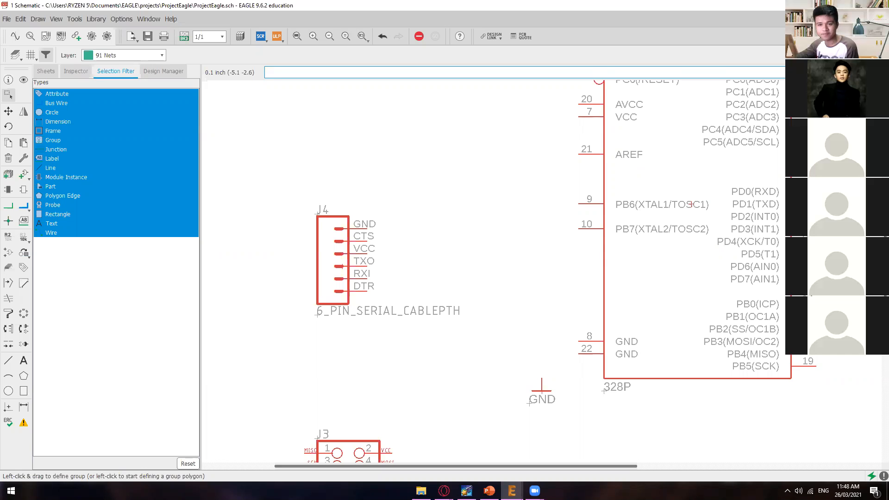
pyautogui.scroll(-4, 418, 360)
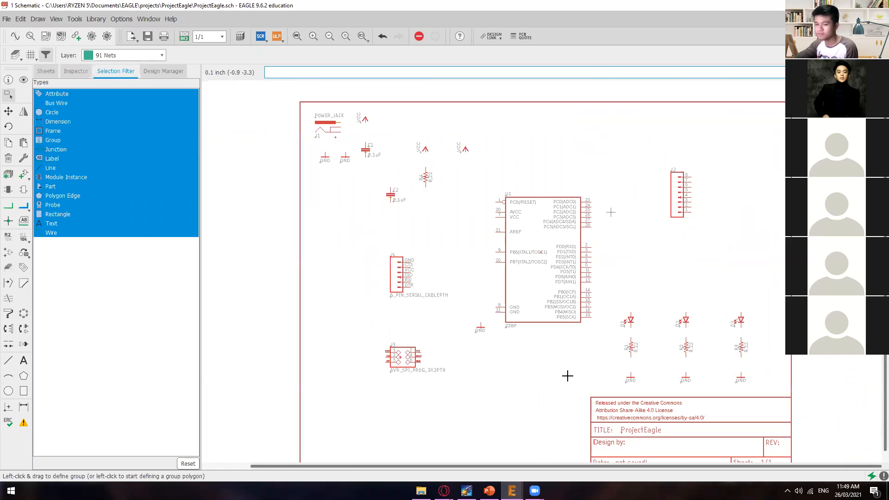
# Step: Switch to PowerPoint to check the voltage supply and ground symbols required in the connectors table, and return to the EAGLE schematic
pyautogui.scroll(3, 452, 344)
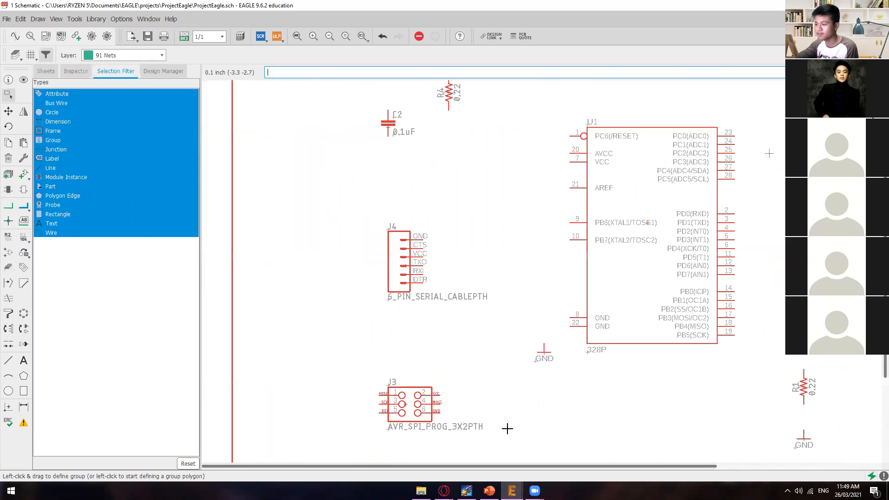
pyautogui.click(489, 491)
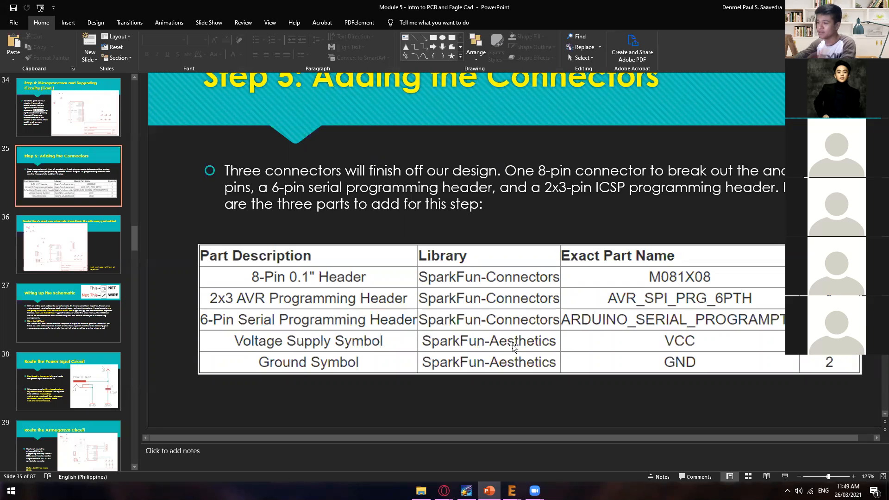
pyautogui.moveTo(513, 490)
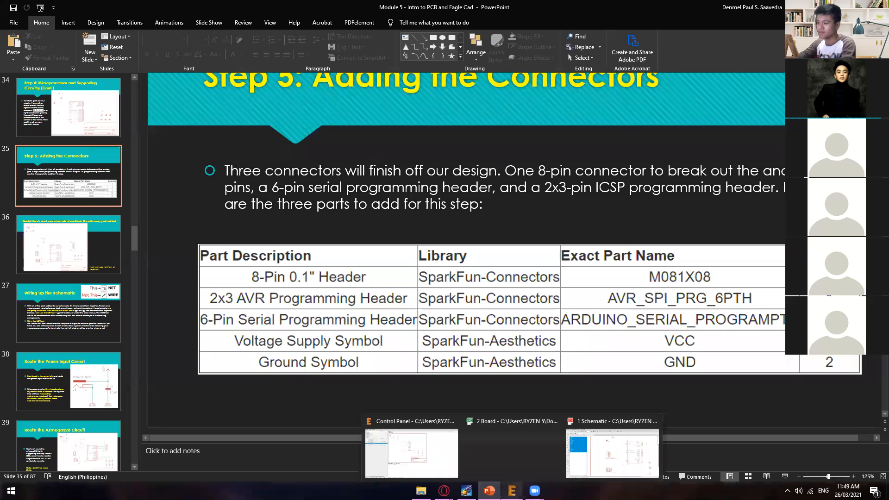
pyautogui.click(602, 453)
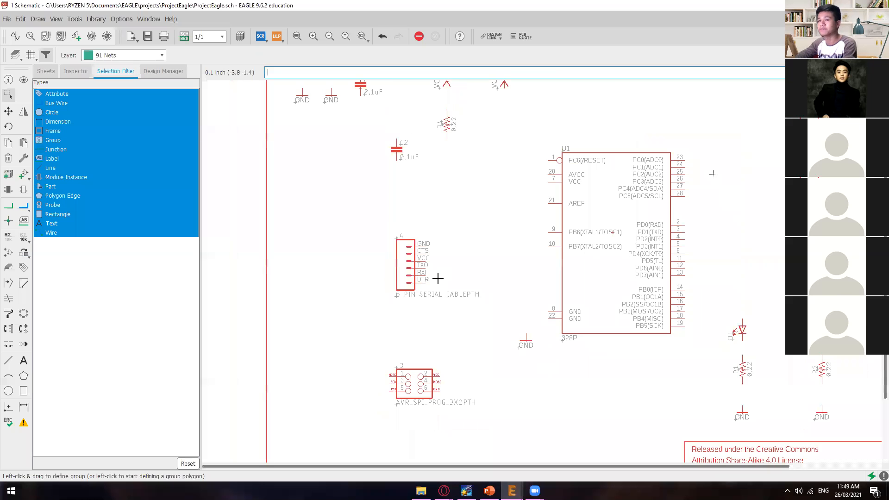
pyautogui.write('add')
pyautogui.press('Return')
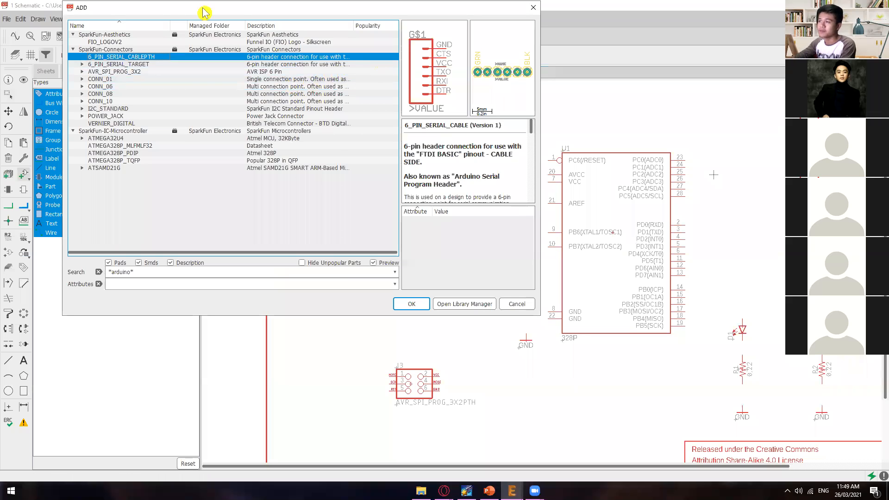
pyautogui.moveTo(202, 8); pyautogui.dragTo(194, 82)
pyautogui.click(524, 82)
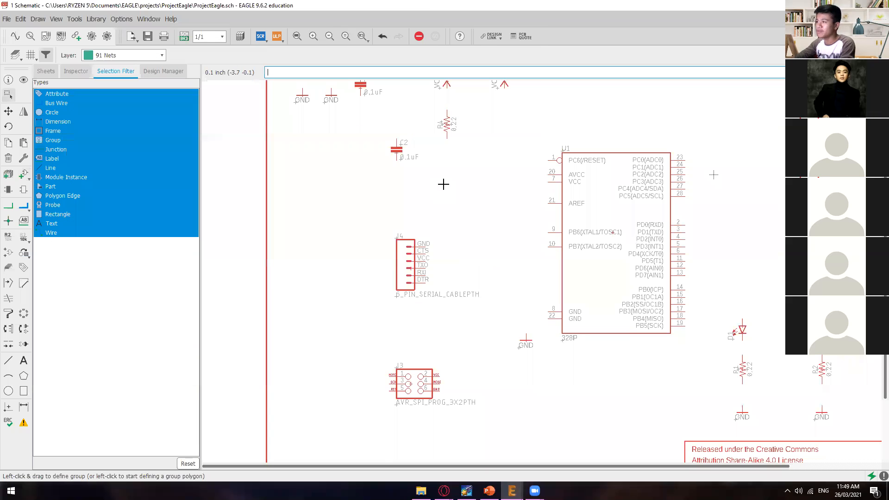
# Step: Copy the VCC symbol beside the power jack and place the copy above the 6-pin serial header J4
pyautogui.moveTo(445, 198); pyautogui.dragTo(513, 308, button='middle')
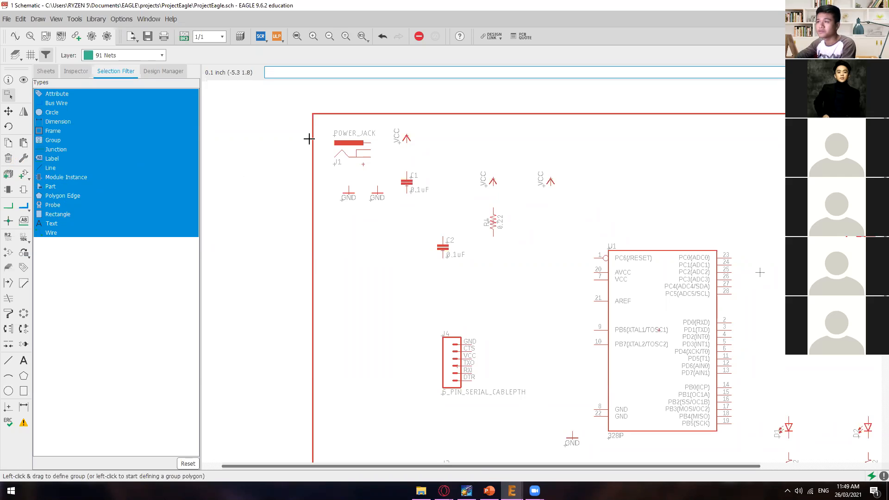
pyautogui.click(8, 142)
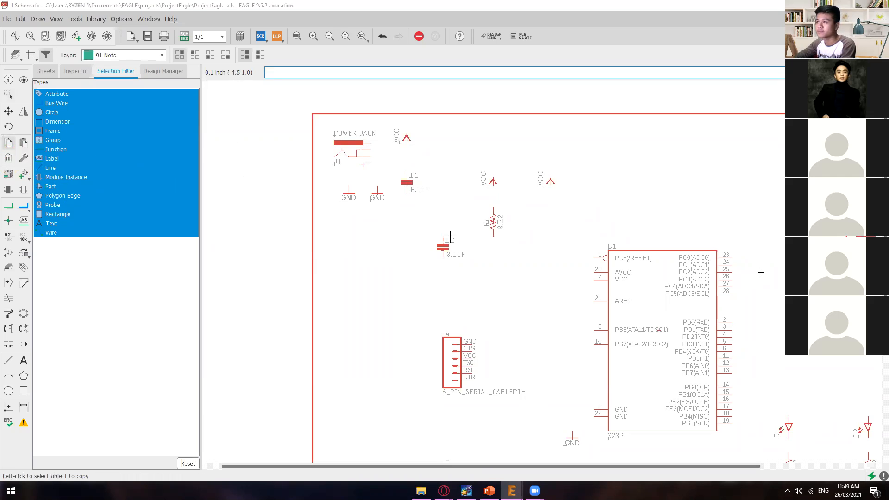
pyautogui.scroll(7, 404, 136)
pyautogui.click(404, 134)
pyautogui.scroll(-4, 543, 276)
pyautogui.scroll(-3, 543, 276)
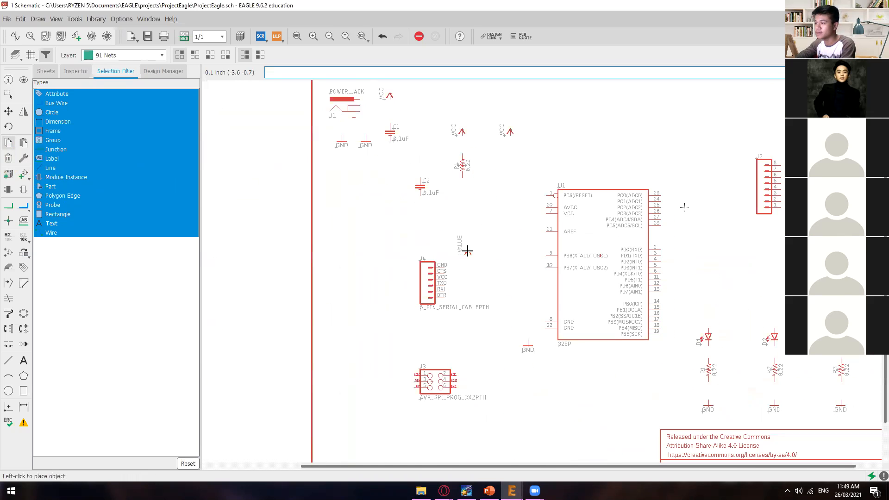
pyautogui.click(464, 242)
# Step: Copy the VCC symbol above J4 and place the copy above the 8-pin header J2
pyautogui.scroll(4, 467, 250)
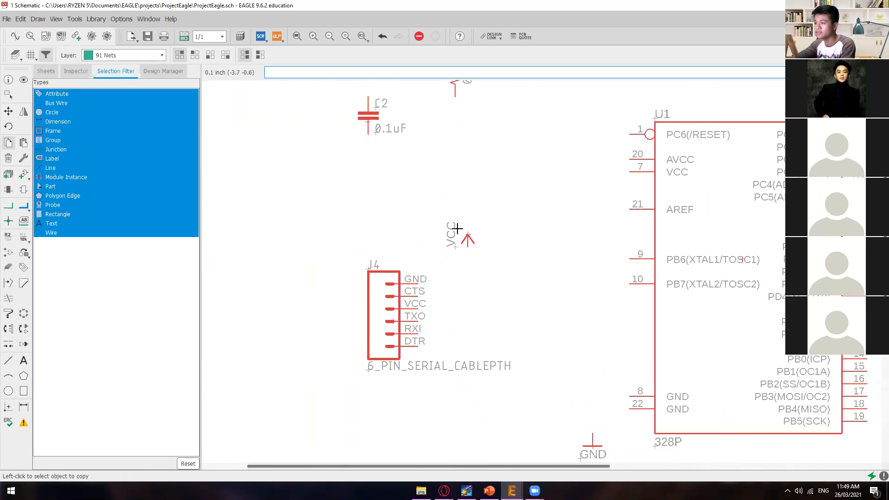
pyautogui.scroll(1, 457, 228)
pyautogui.click(461, 240)
pyautogui.scroll(-5, 499, 278)
pyautogui.scroll(3, 620, 204)
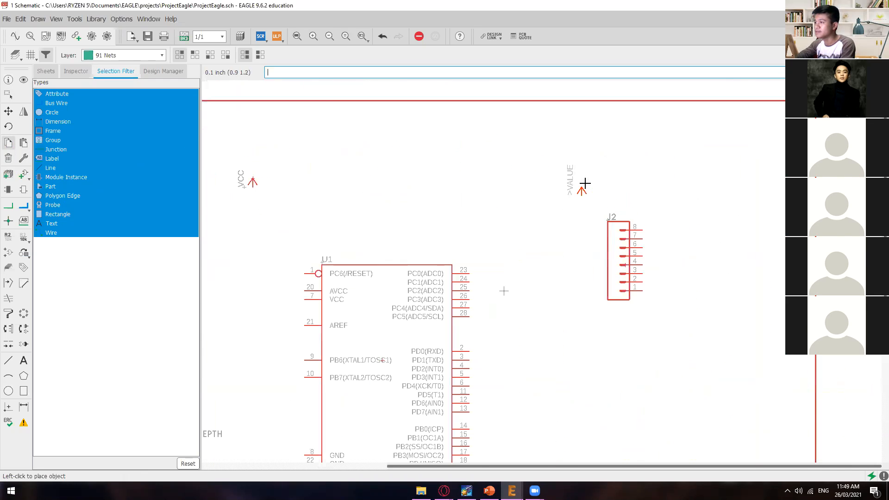
pyautogui.click(582, 179)
# Step: Copy the GND symbol under resistor R1 and place the copy below the AVR programming header J3
pyautogui.scroll(-3, 571, 249)
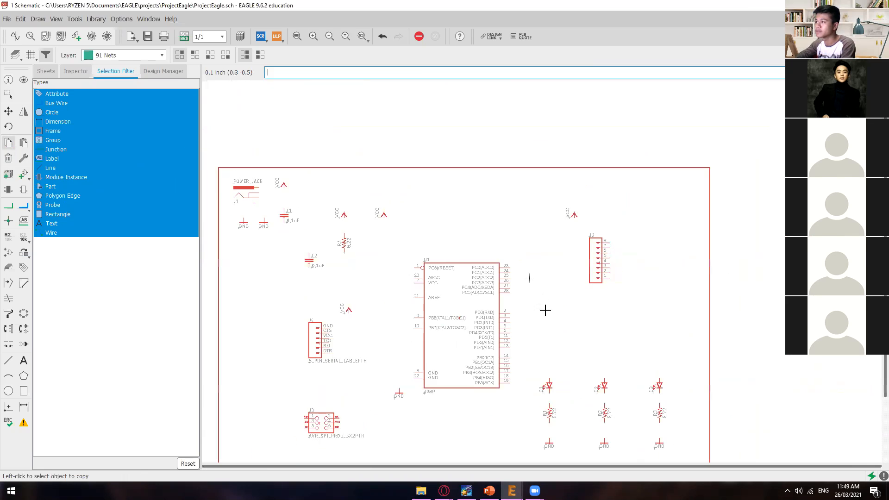
pyautogui.moveTo(545, 310); pyautogui.dragTo(593, 242, button='middle')
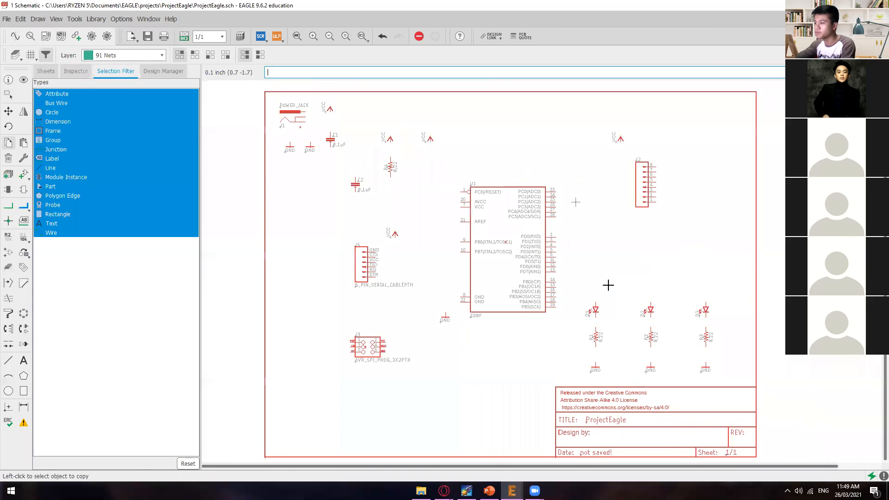
pyautogui.scroll(3, 608, 307)
pyautogui.click(584, 368)
pyautogui.scroll(-3, 458, 347)
pyautogui.scroll(1, 506, 329)
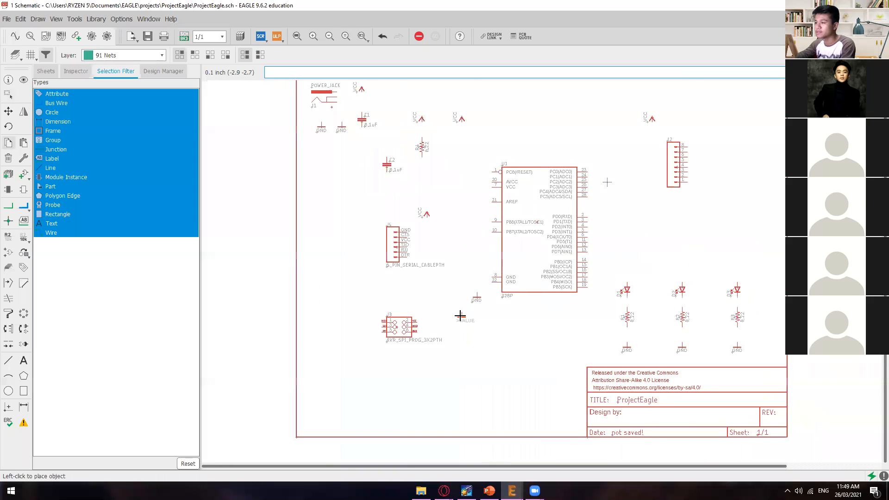
pyautogui.scroll(1, 459, 316)
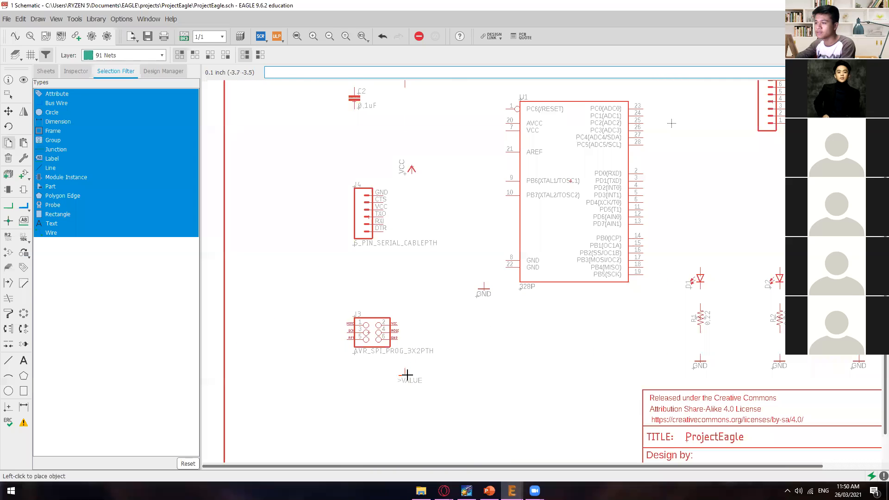
pyautogui.click(411, 375)
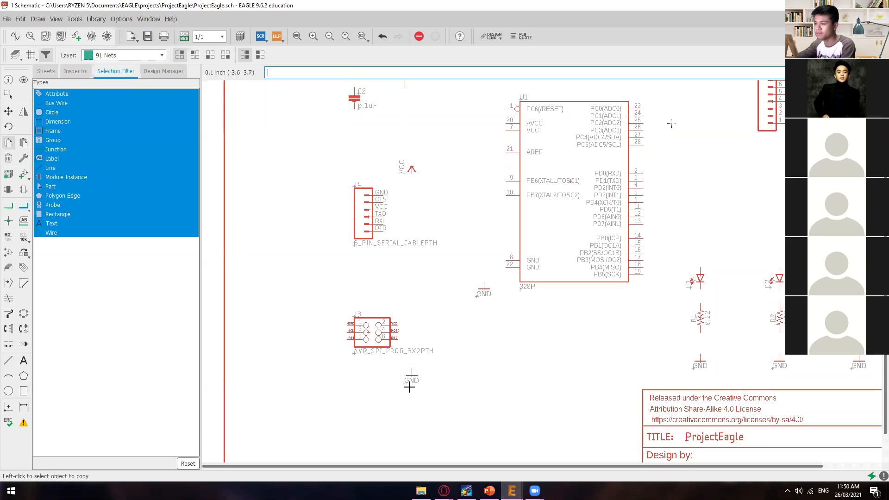
# Step: Switch to PowerPoint to compare with the reference schematic showing every part added, and return to the EAGLE schematic
pyautogui.moveTo(546, 324); pyautogui.dragTo(490, 373, button='middle')
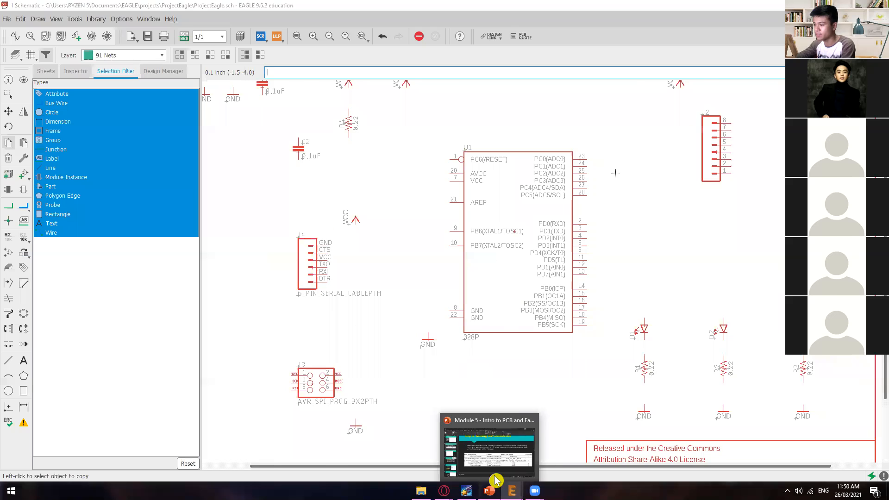
pyautogui.click(490, 491)
pyautogui.scroll(-1, 343, 408)
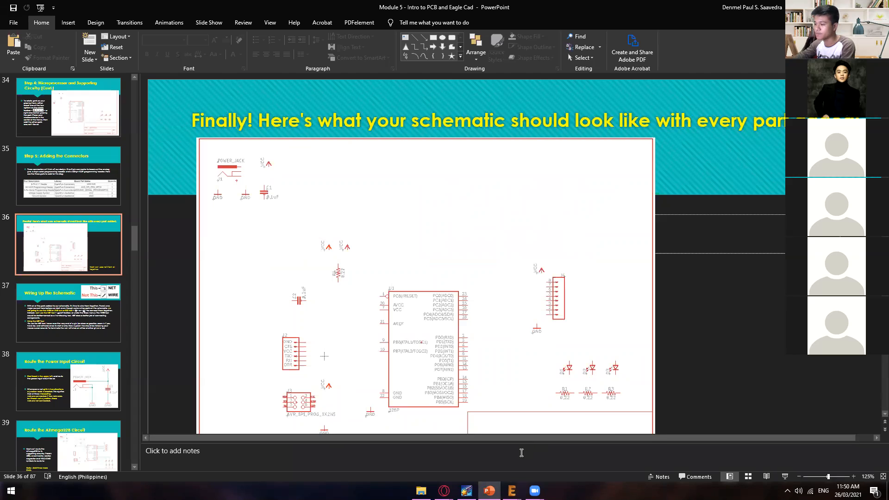
pyautogui.moveTo(511, 490)
pyautogui.click(607, 454)
# Step: Copy the GND symbol below J3 and place the copy below the 8-pin header J2
pyautogui.click(355, 424)
pyautogui.moveTo(713, 202); pyautogui.dragTo(560, 275, button='middle')
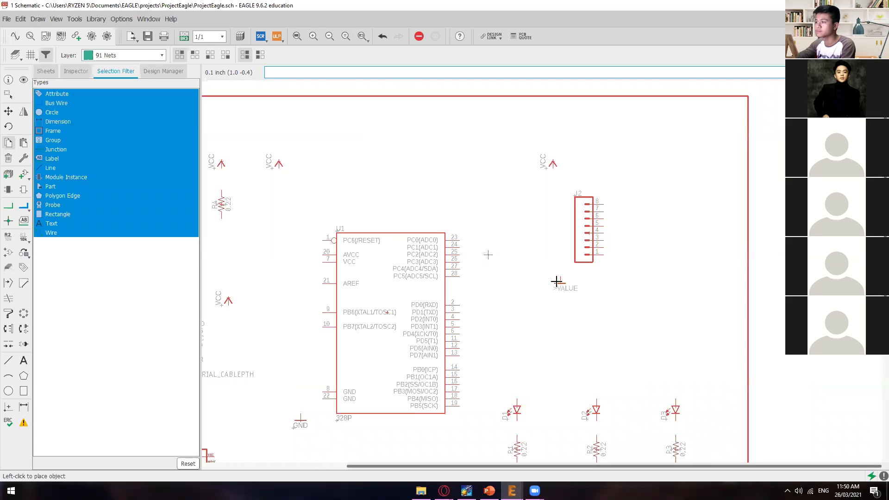
pyautogui.click(553, 281)
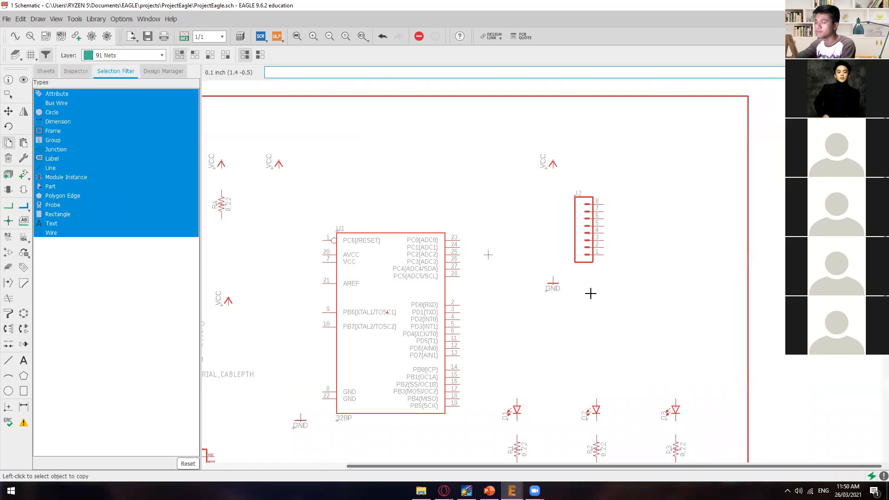
# Step: Review the VCC and GND symbols placed around the connectors across the schematic, and end the Copy command
pyautogui.scroll(-3, 588, 296)
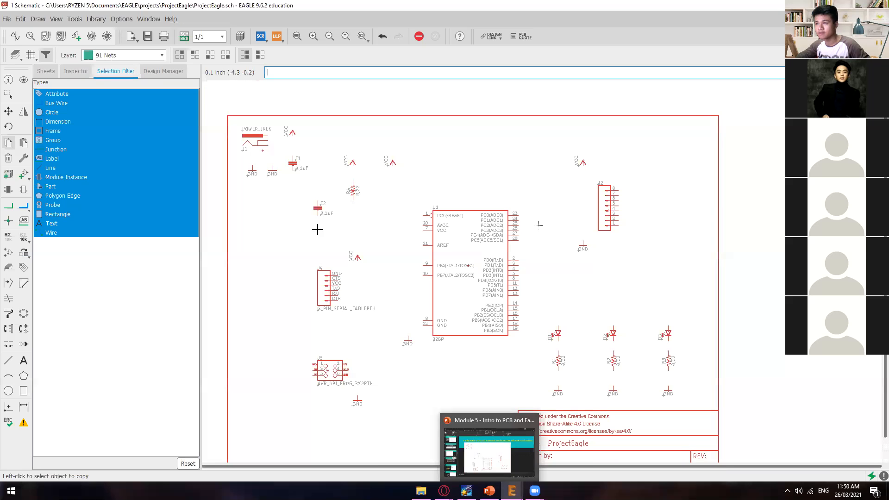
pyautogui.scroll(5, 285, 141)
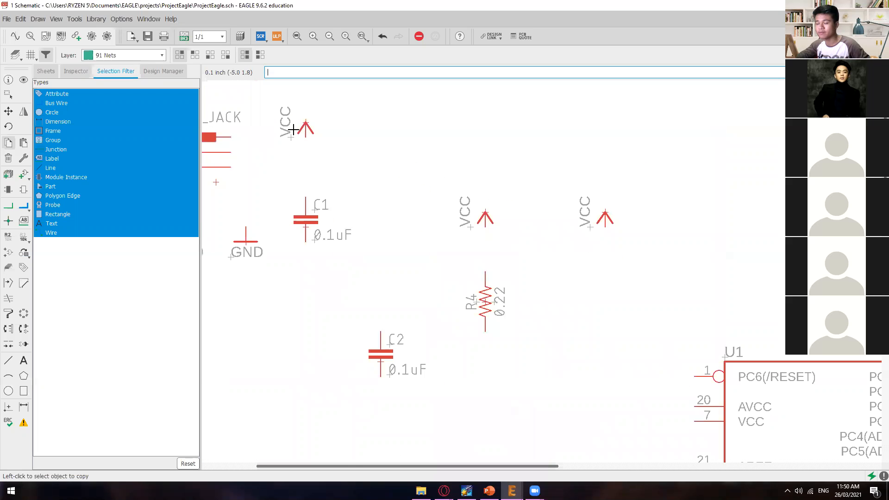
pyautogui.scroll(-7, 462, 278)
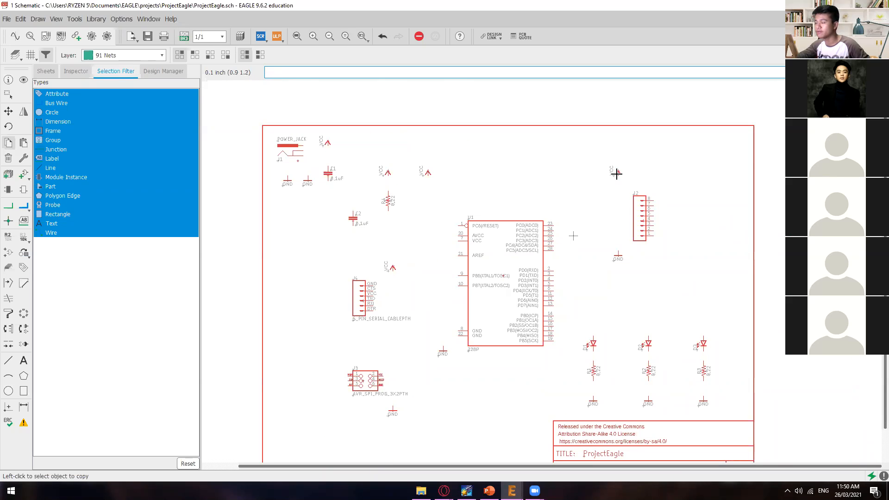
pyautogui.click(616, 257)
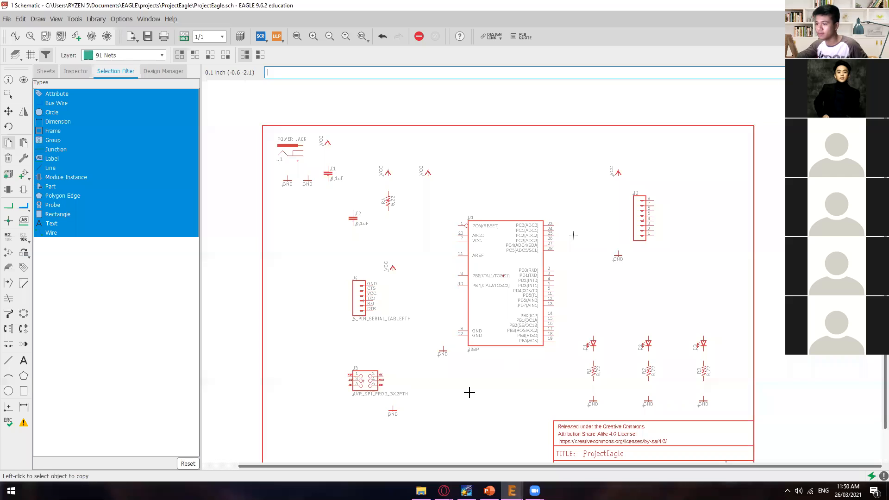
pyautogui.click(393, 410)
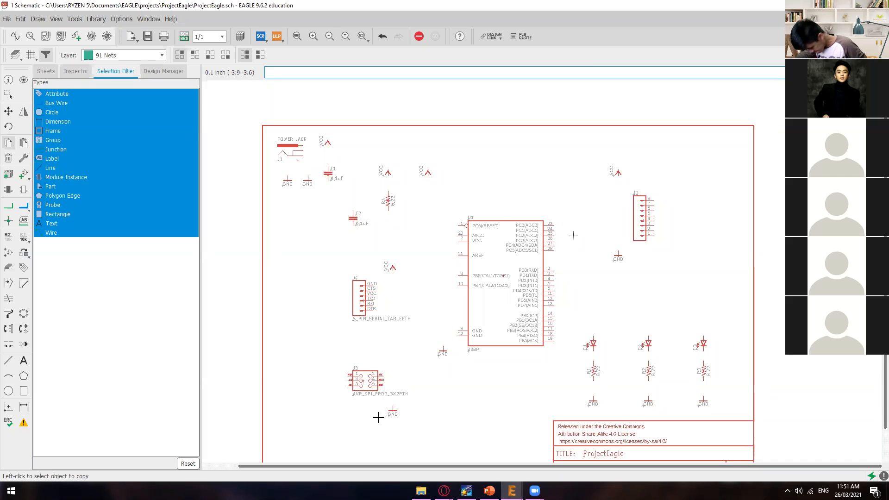
pyautogui.scroll(4, 381, 418)
pyautogui.scroll(-1, 381, 419)
pyautogui.scroll(-3, 465, 402)
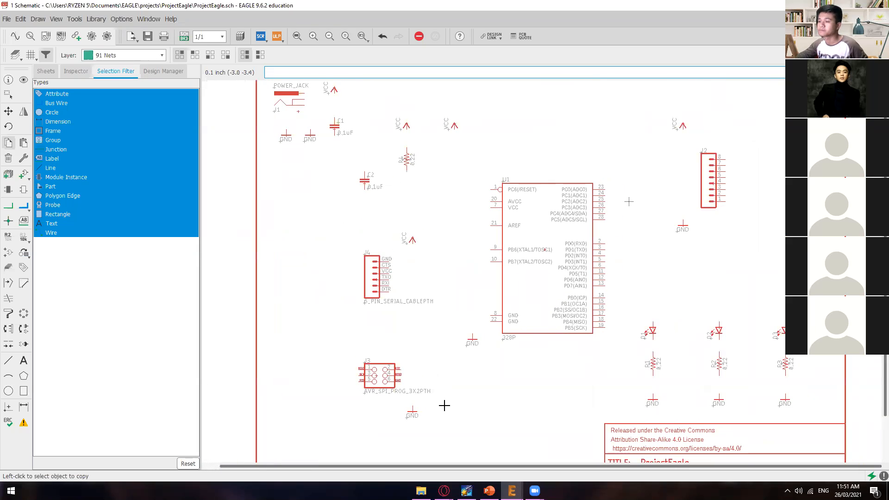
pyautogui.scroll(1, 404, 400)
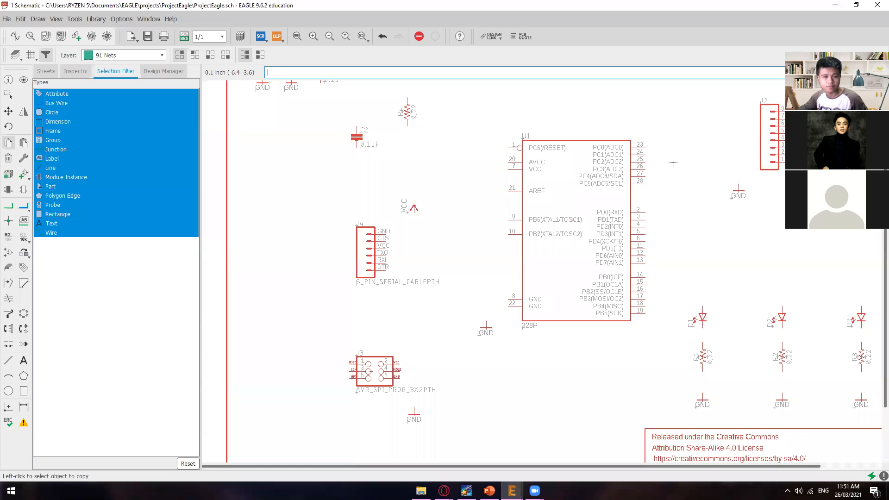
pyautogui.press('Escape')
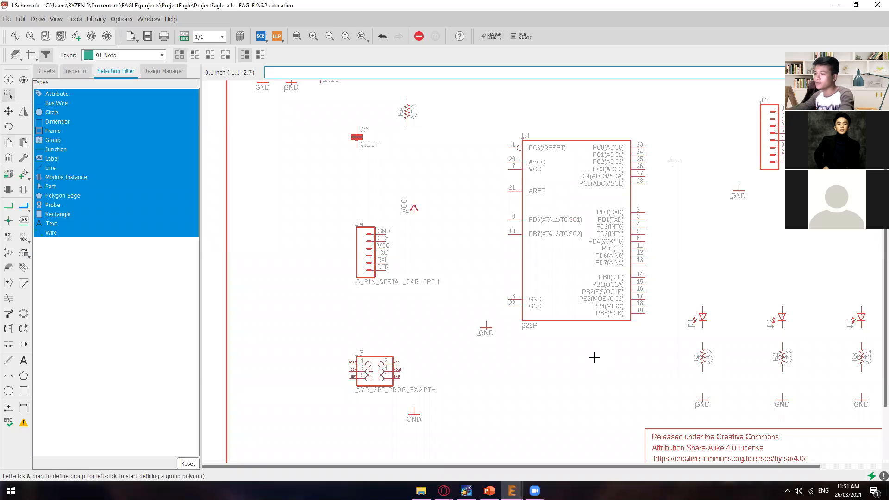
# Step: Switch to PowerPoint and review the Step 5 connectors table and the reference schematic with every part added
pyautogui.click(492, 489)
pyautogui.scroll(3, 502, 419)
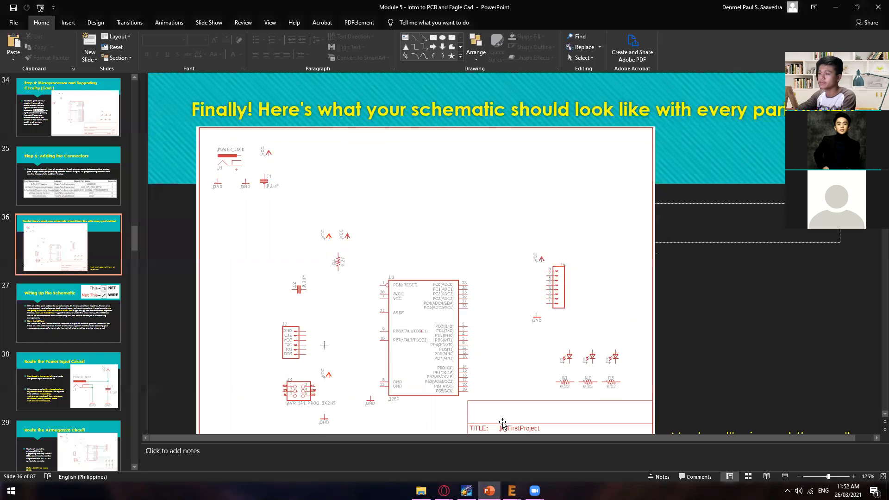
pyautogui.click(80, 296)
pyautogui.click(74, 184)
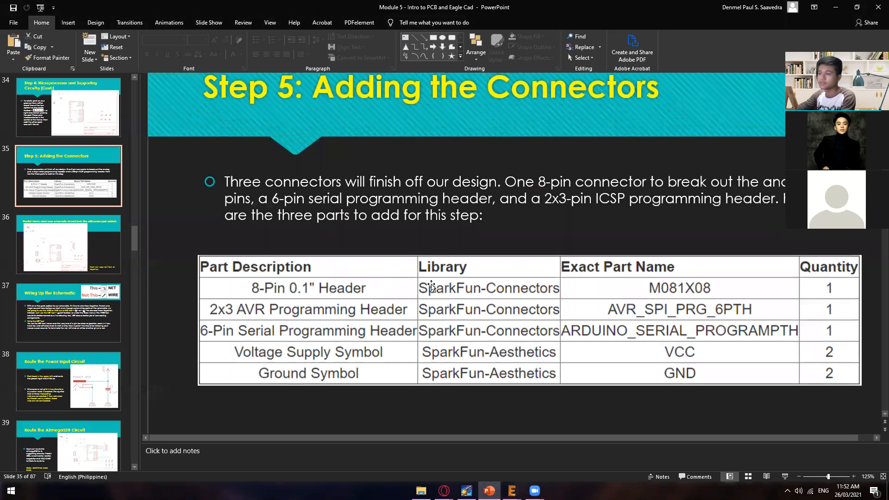
pyautogui.click(64, 241)
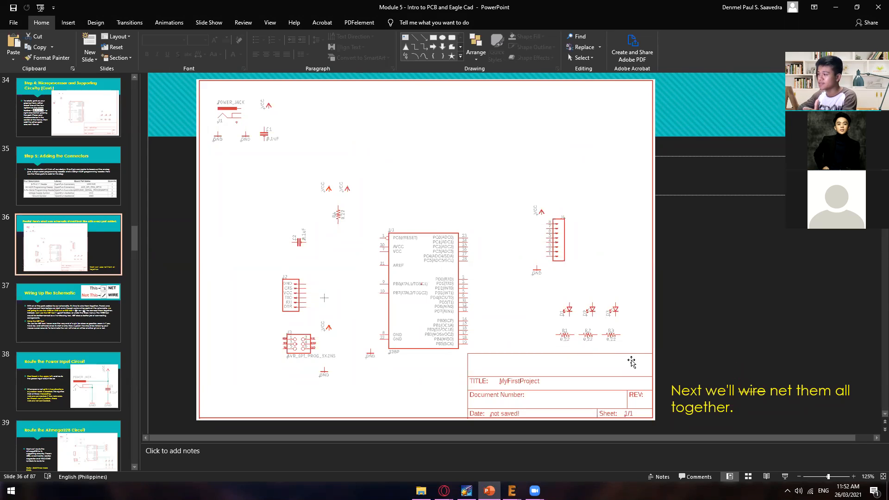
# Step: Read the note on the Route the ATmega328 Circuit slide, and return to the reference schematic slide with every part added
pyautogui.scroll(-1, 75, 391)
pyautogui.click(71, 412)
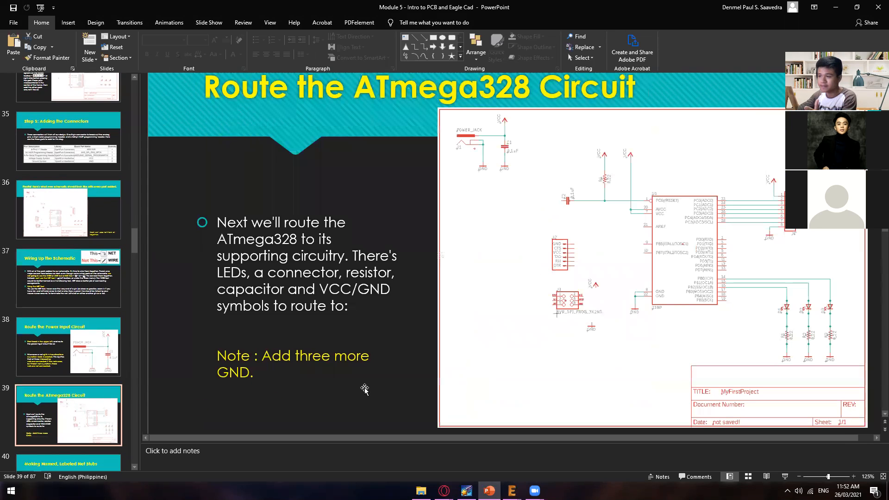
pyautogui.moveTo(256, 359); pyautogui.dragTo(311, 378)
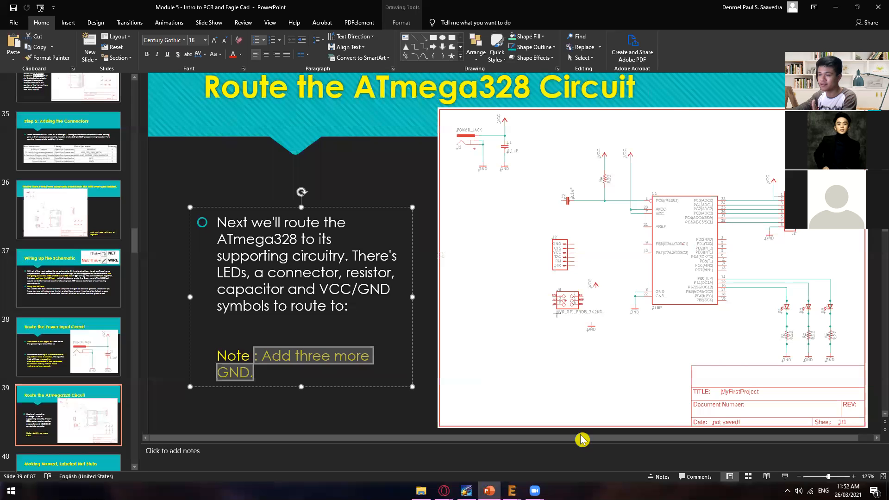
pyautogui.moveTo(512, 491)
pyautogui.scroll(1, 798, 333)
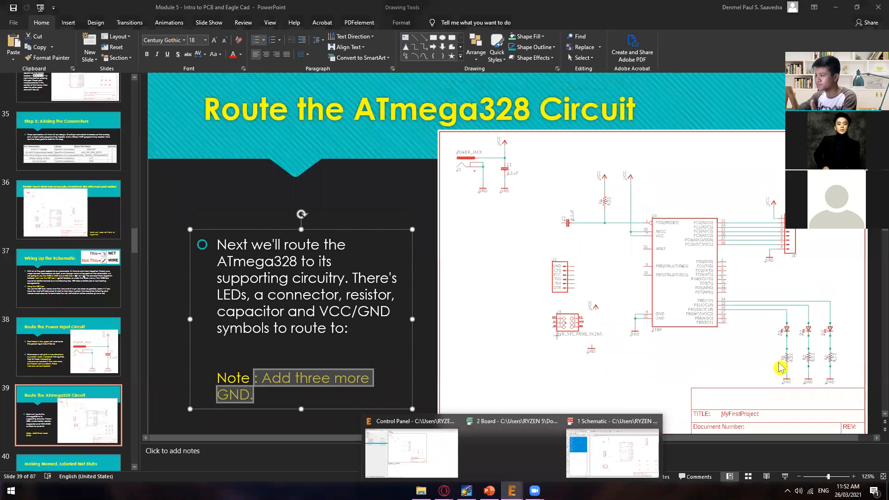
pyautogui.click(74, 197)
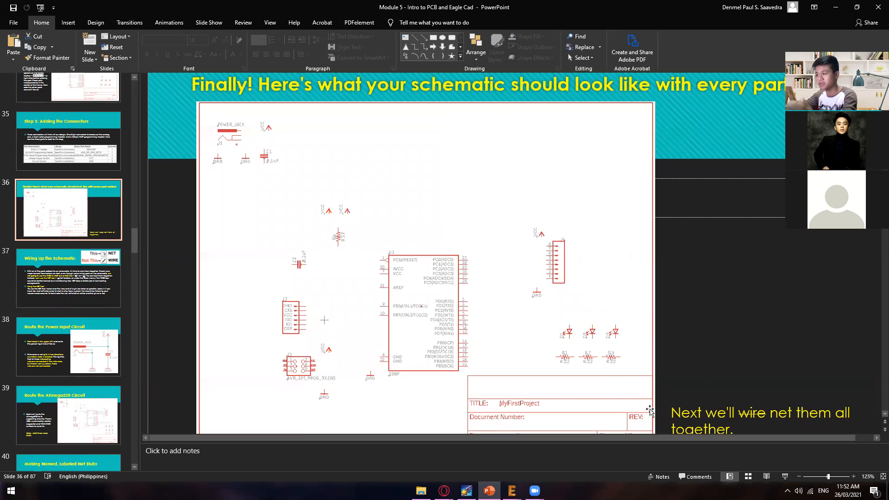
# Step: Read the Wiring Up the Schematic slide on using the NET tool, and continue to the Route the Power Input Circuit slide
pyautogui.moveTo(769, 415); pyautogui.dragTo(793, 415)
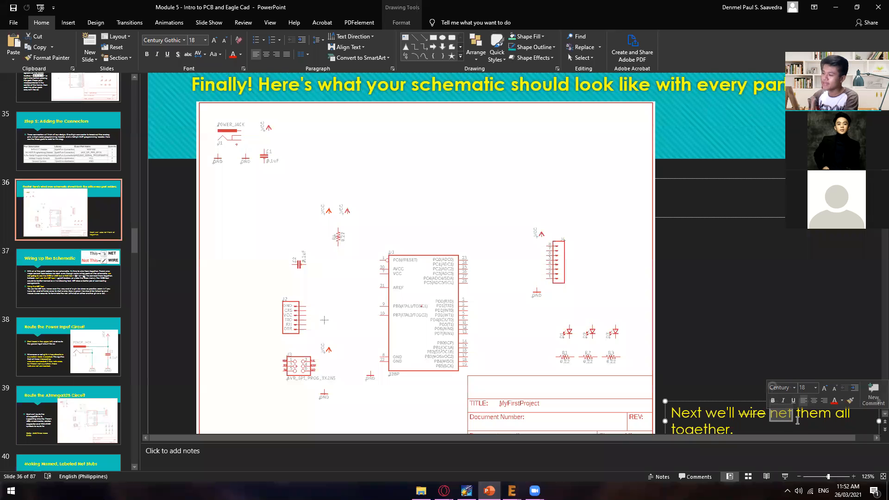
pyautogui.click(86, 276)
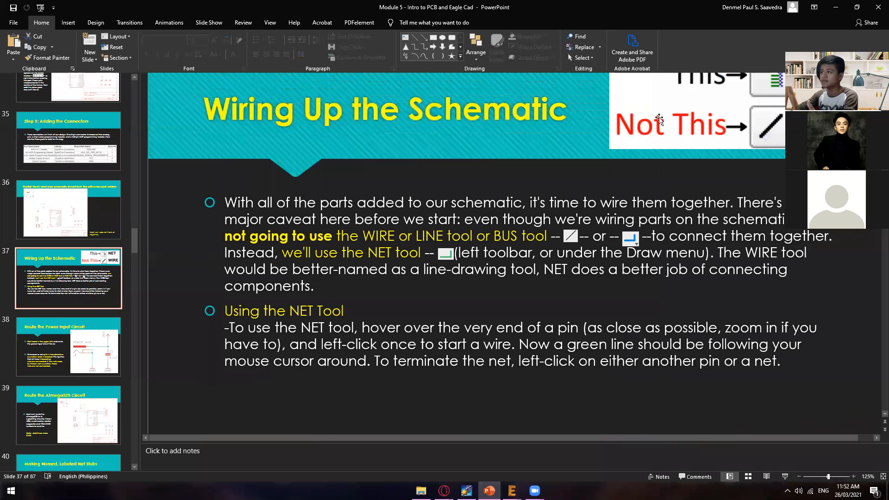
pyautogui.scroll(2, 659, 119)
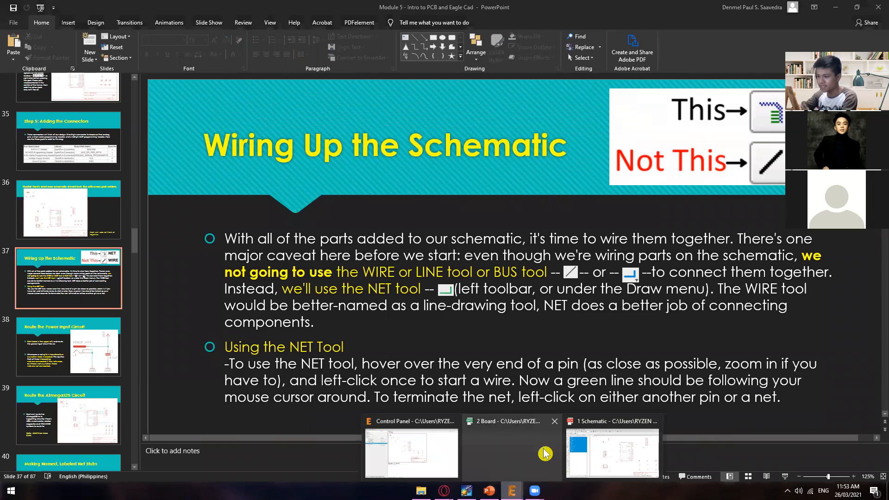
pyautogui.click(602, 451)
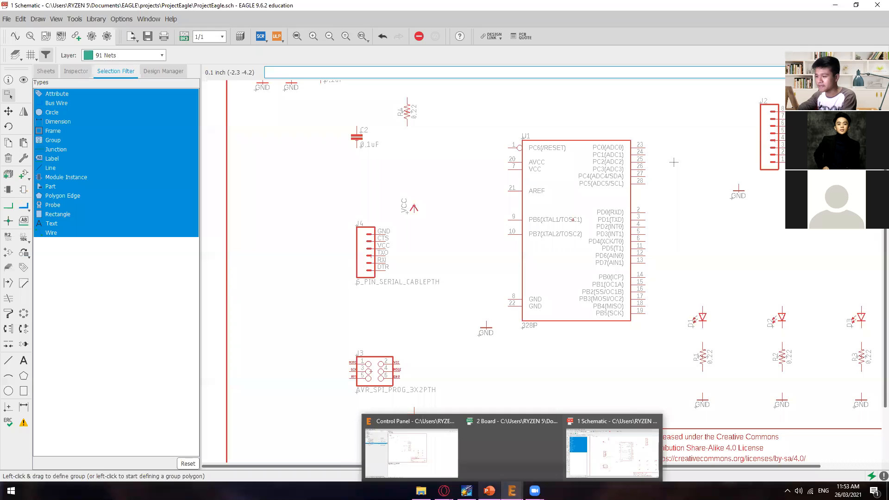
pyautogui.click(537, 446)
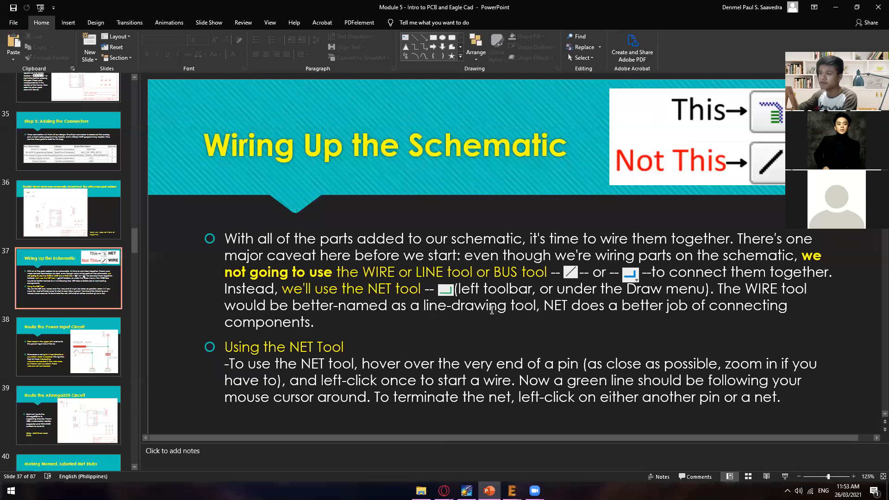
pyautogui.scroll(-1, 491, 310)
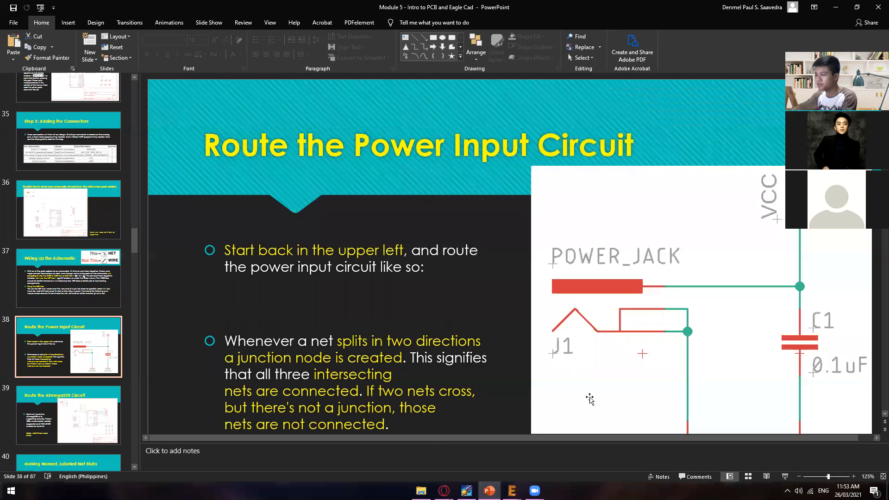
# Step: Switch to the EAGLE schematic and compare the power jack area with the Route the Power Input Circuit slide in PowerPoint
pyautogui.moveTo(511, 490)
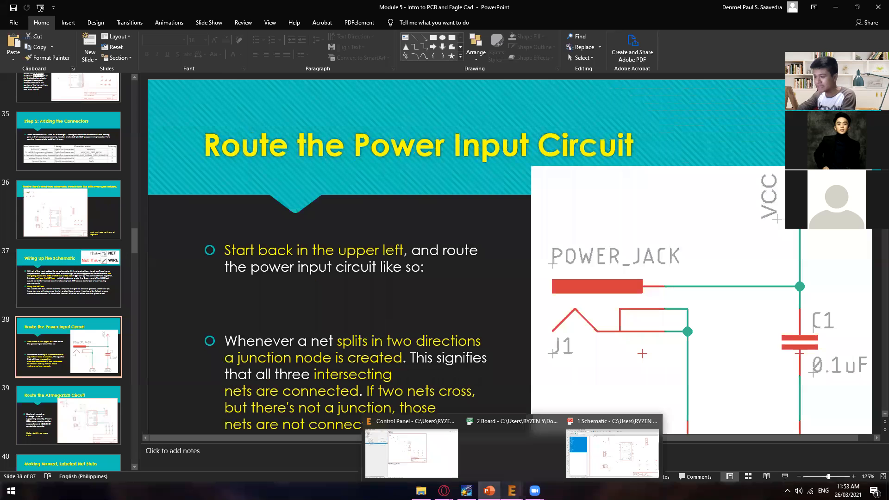
pyautogui.click(625, 458)
pyautogui.click(8, 205)
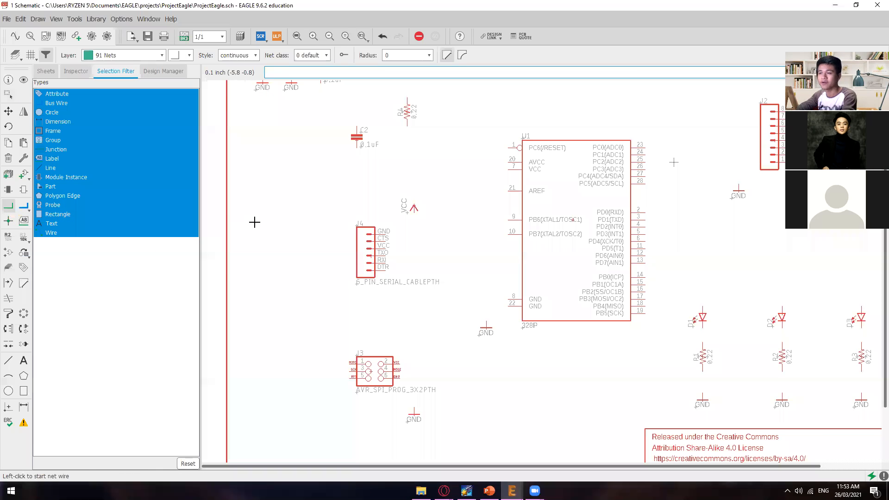
pyautogui.press('Escape')
pyautogui.press('Escape')
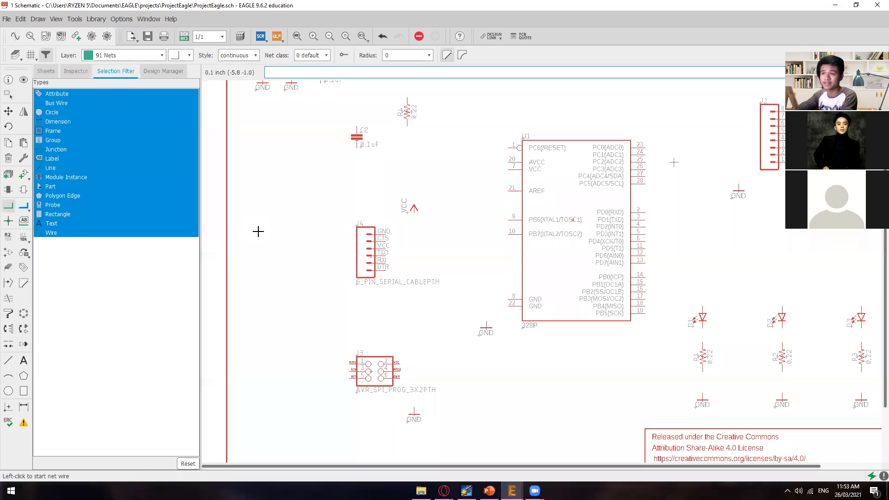
pyautogui.scroll(1, 278, 123)
pyautogui.scroll(1, 313, 206)
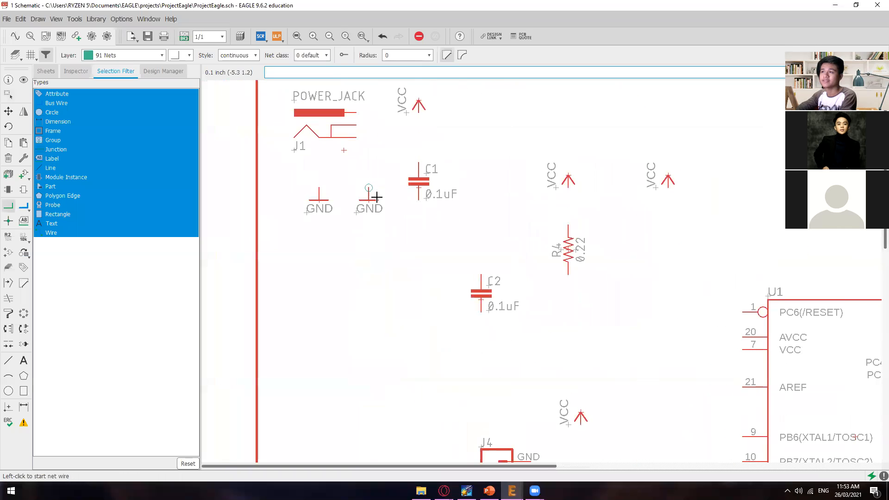
pyautogui.moveTo(376, 132); pyautogui.dragTo(370, 237, button='middle')
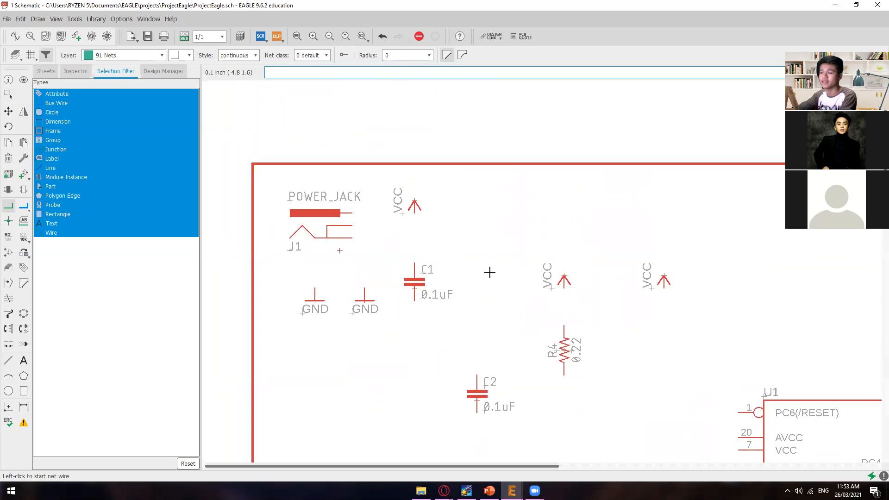
pyautogui.click(489, 490)
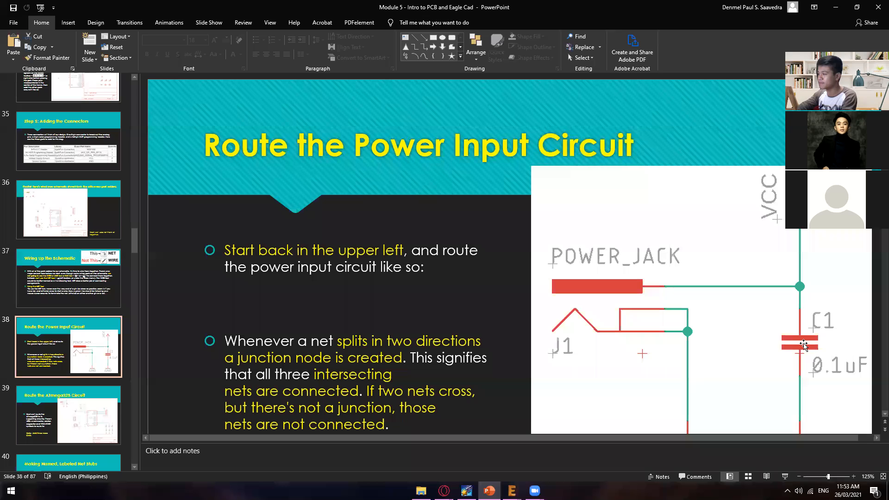
pyautogui.moveTo(511, 490)
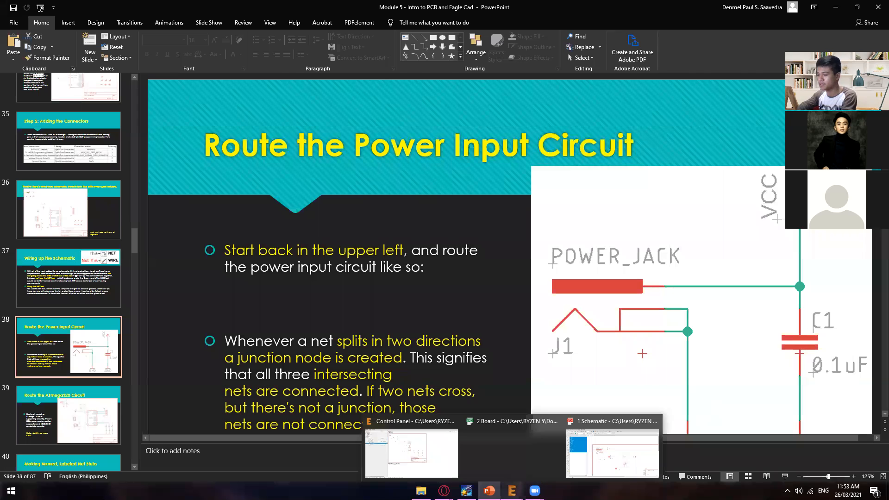
pyautogui.click(602, 452)
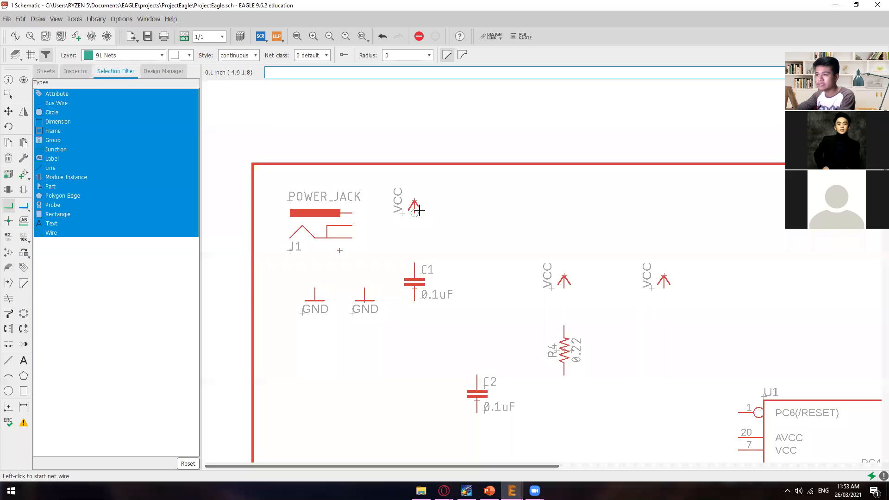
# Step: Move the VCC symbol above C1 up by 0.1 inch and the power jack J1 down by 0.1 inch
pyautogui.moveTo(408, 210); pyautogui.dragTo(542, 269, button='middle')
pyautogui.scroll(-1, 595, 297)
pyautogui.moveTo(594, 297); pyautogui.dragTo(302, 232, button='middle')
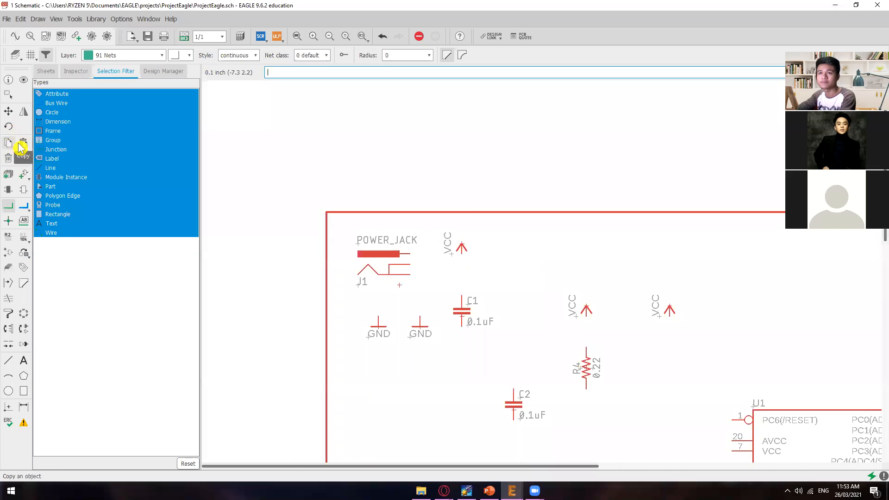
pyautogui.click(24, 111)
pyautogui.press('F7')
pyautogui.click(460, 248)
pyautogui.click(465, 231)
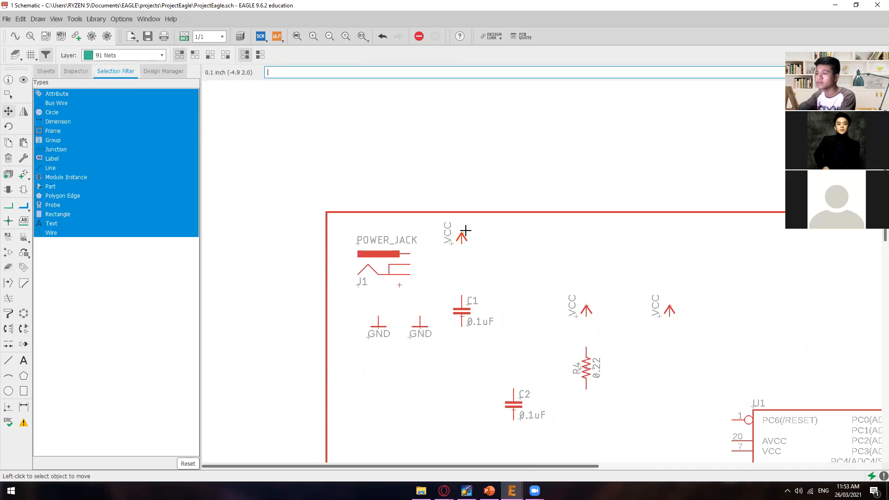
pyautogui.click(400, 283)
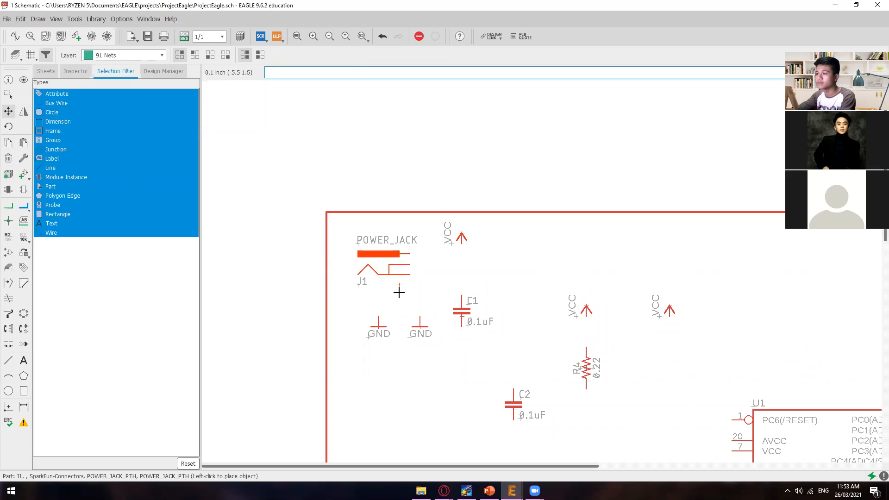
pyautogui.click(399, 295)
pyautogui.write('1')
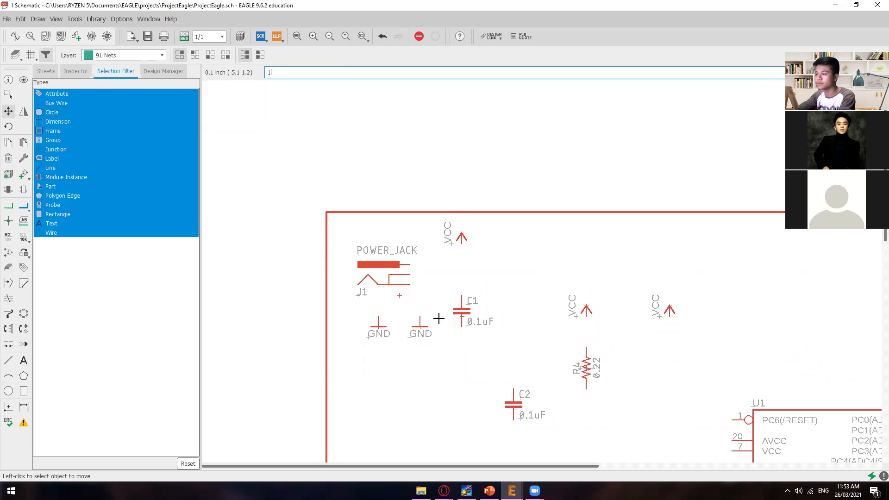
# Step: Check the reference slide, and move one GND symbol directly below C1 and the other level with it, just to its left
pyautogui.click(512, 468)
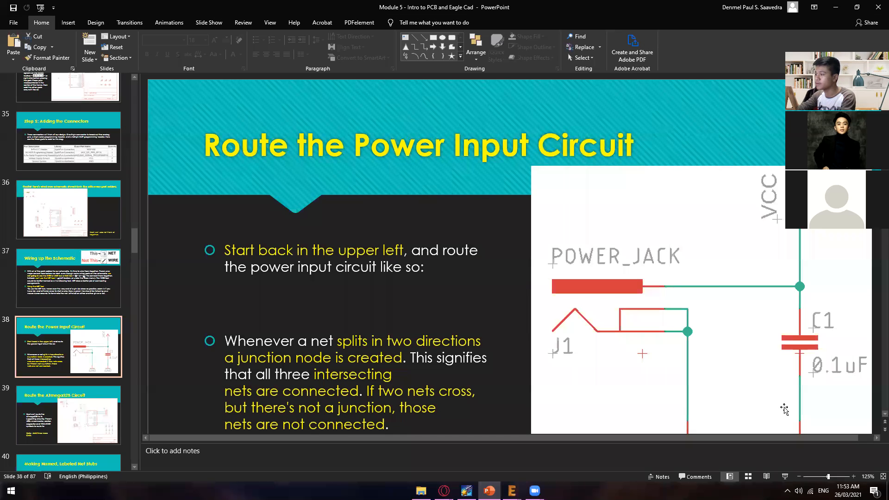
pyautogui.click(514, 458)
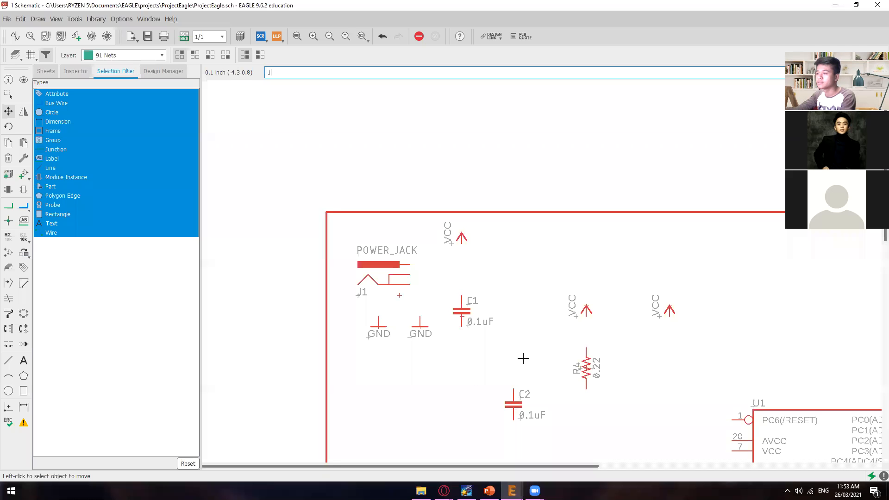
pyautogui.scroll(2, 419, 325)
pyautogui.click(419, 325)
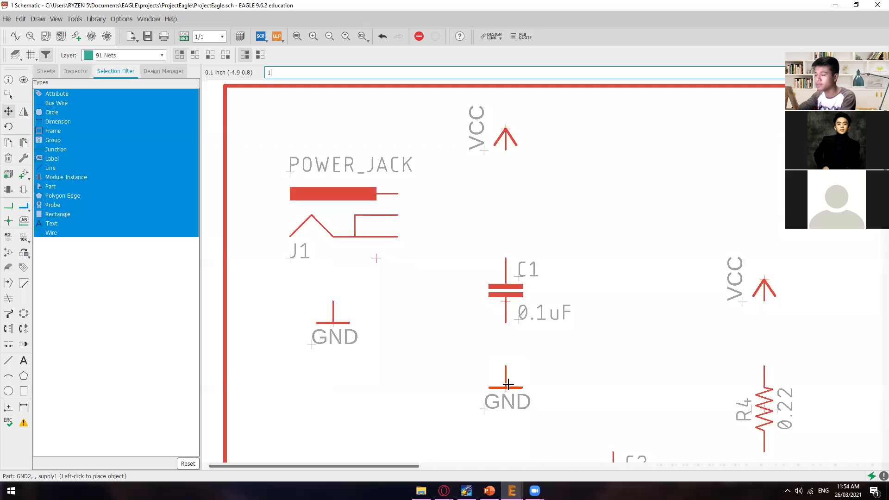
pyautogui.click(508, 384)
pyautogui.click(333, 323)
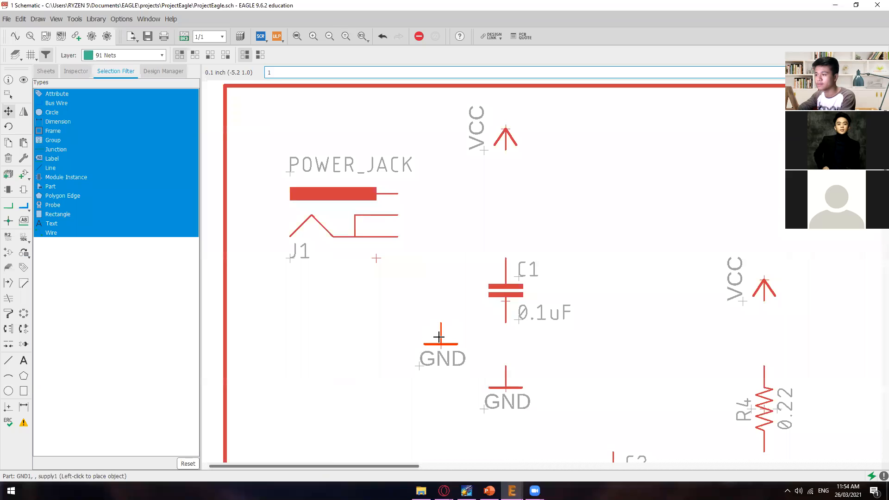
pyautogui.click(439, 378)
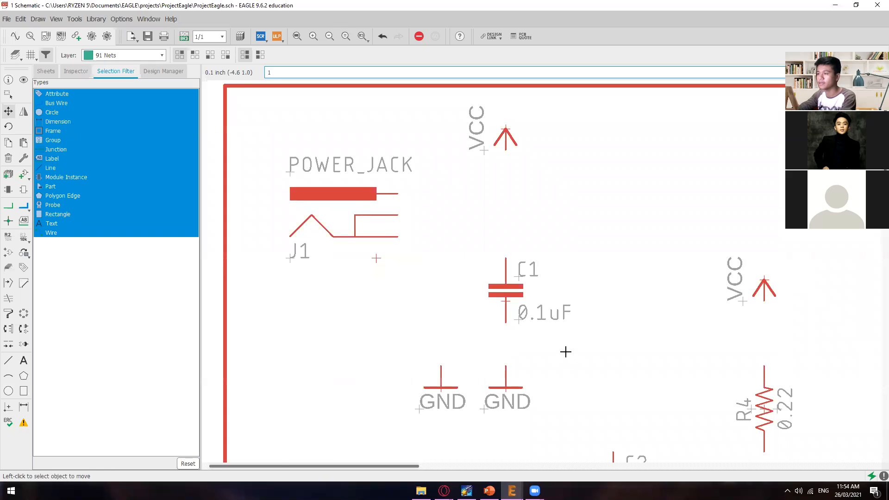
# Step: Draw a net from the power jack's upper pin to the VCC symbol, and branch it down to the upper pin of C1
pyautogui.scroll(-1, 564, 351)
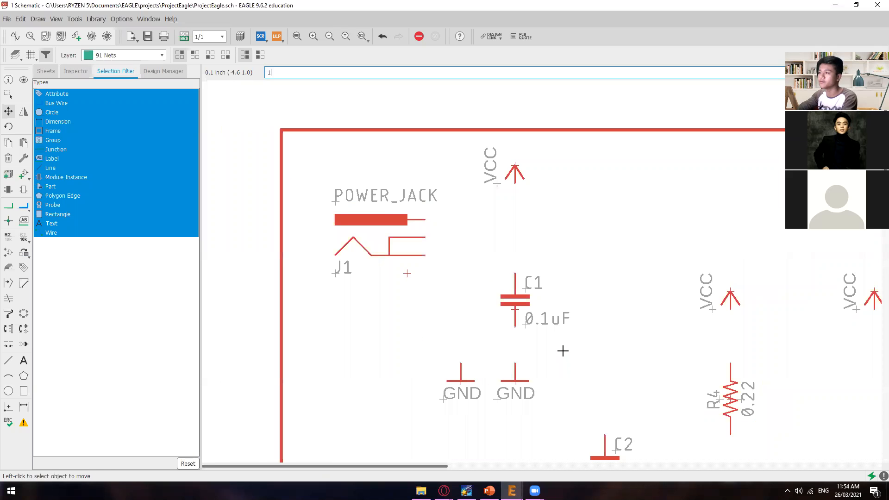
pyautogui.click(8, 205)
pyautogui.scroll(2, 399, 217)
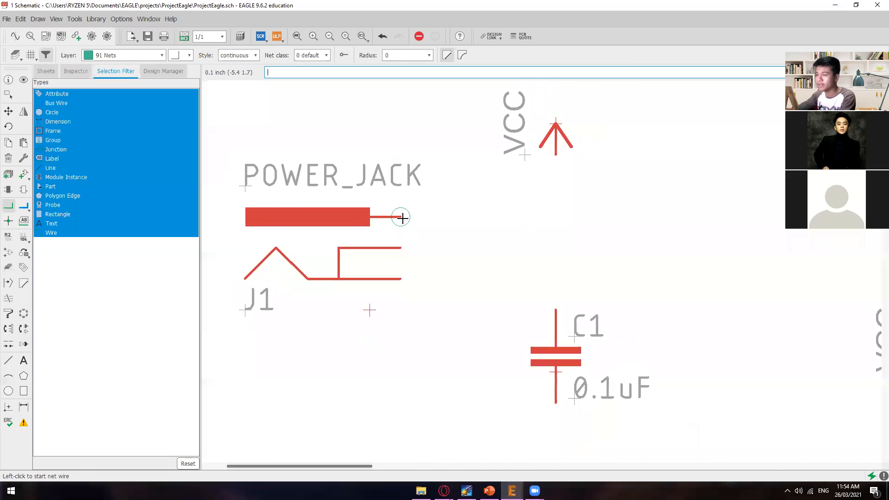
pyautogui.click(399, 217)
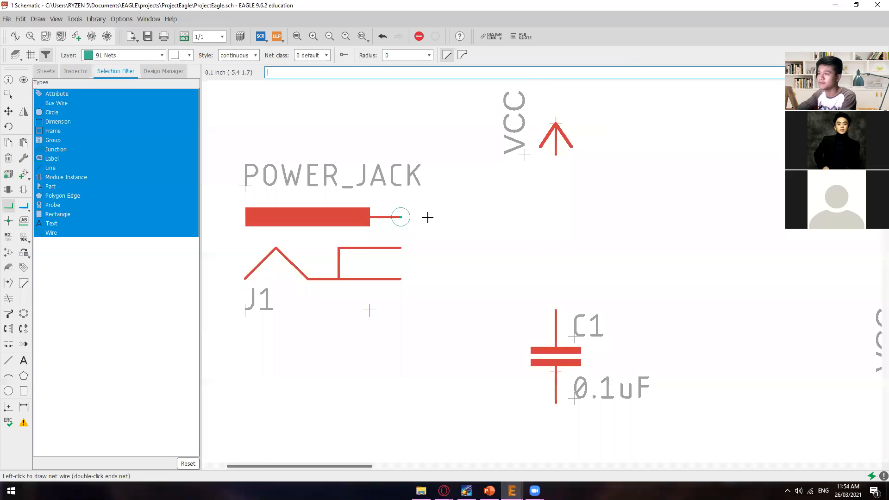
pyautogui.click(556, 154)
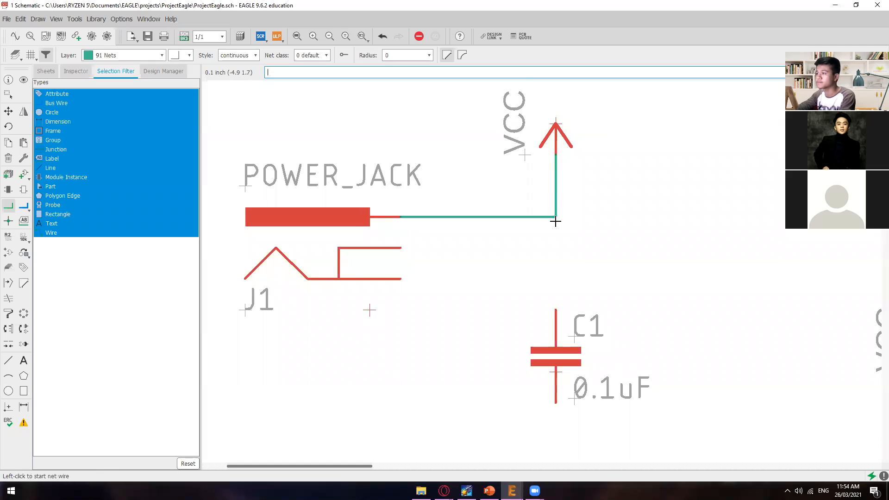
pyautogui.click(556, 216)
pyautogui.click(556, 310)
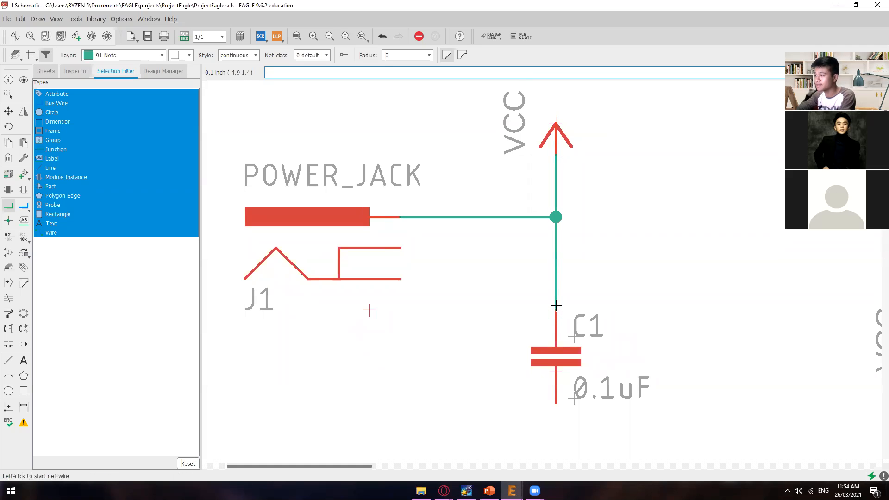
# Step: Draw nets from C1's lower pin to the GND below it, and from the other GND to both lower pins of J1
pyautogui.moveTo(589, 321); pyautogui.dragTo(531, 200, button='middle')
pyautogui.scroll(-2, 523, 235)
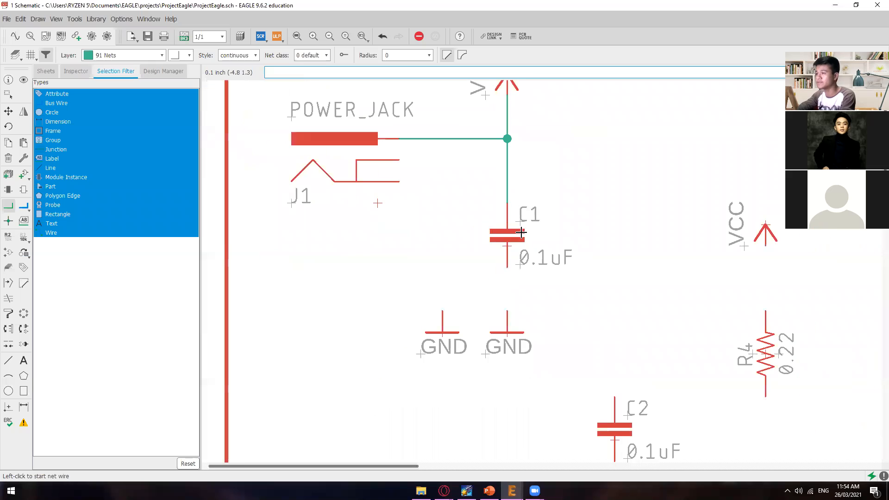
pyautogui.click(508, 269)
pyautogui.click(504, 309)
pyautogui.click(443, 310)
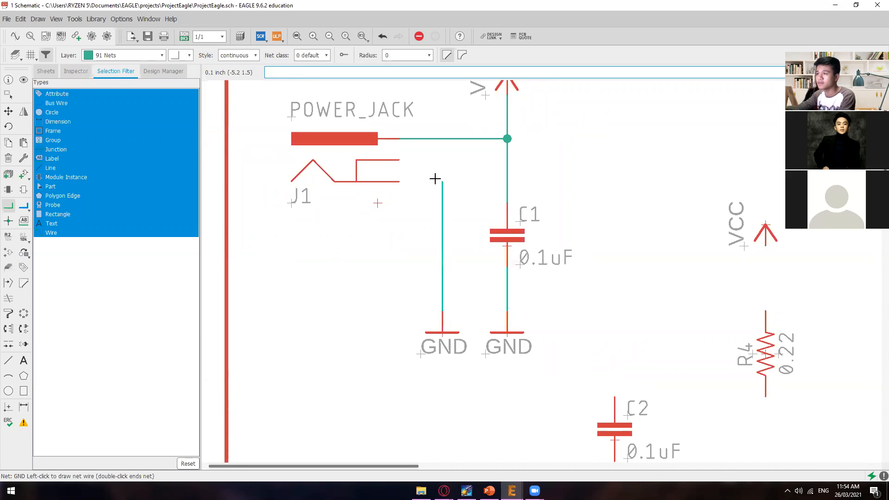
pyautogui.click(393, 182)
pyautogui.click(442, 181)
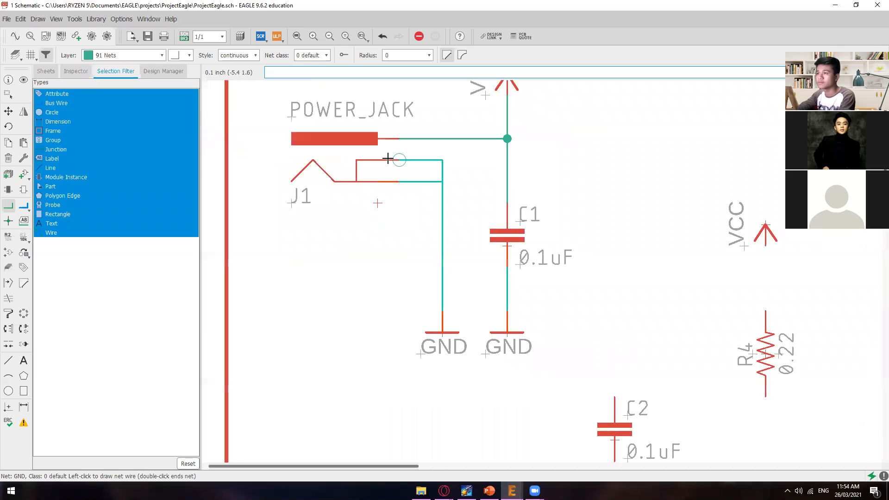
pyautogui.click(399, 160)
pyautogui.scroll(3, 495, 153)
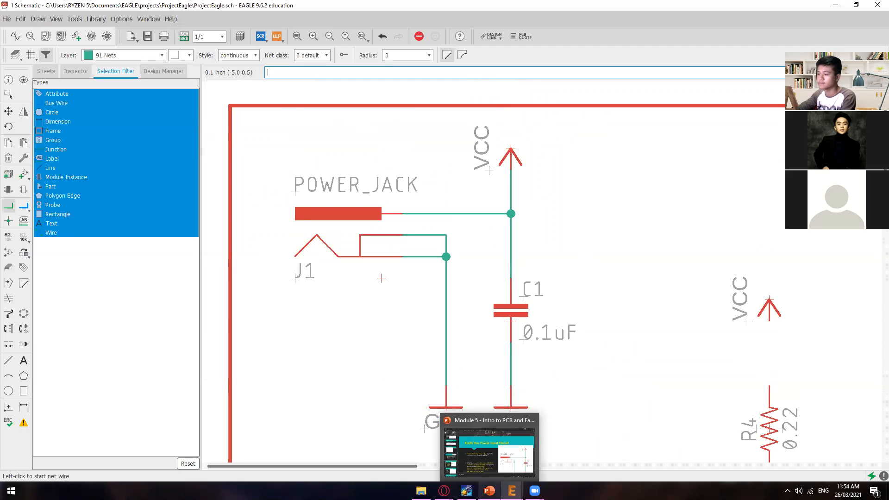
# Step: Compare the wired power input circuit with the reference on the PowerPoint slide, and return to the EAGLE schematic
pyautogui.click(490, 490)
pyautogui.moveTo(535, 491)
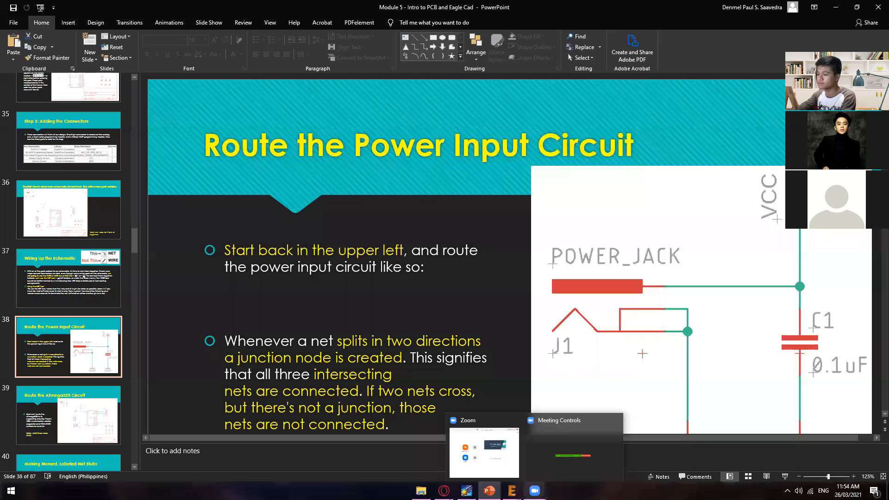
pyautogui.click(589, 458)
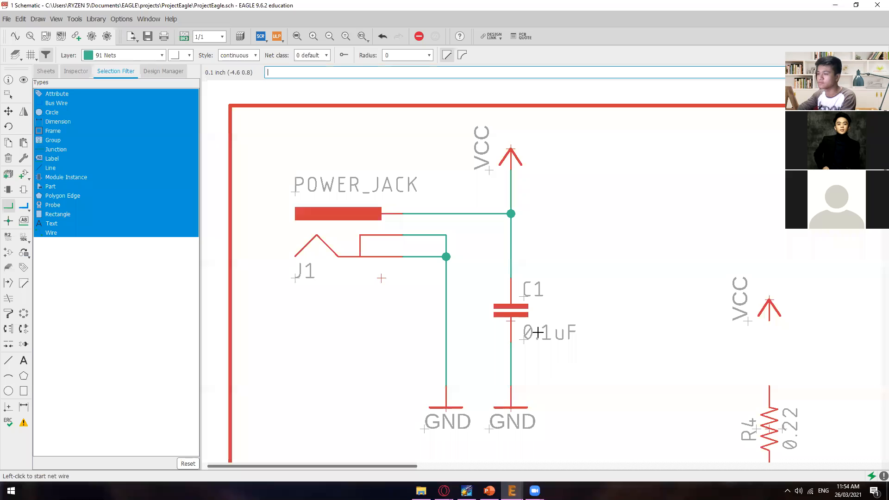
pyautogui.moveTo(624, 343); pyautogui.dragTo(609, 327, button='middle')
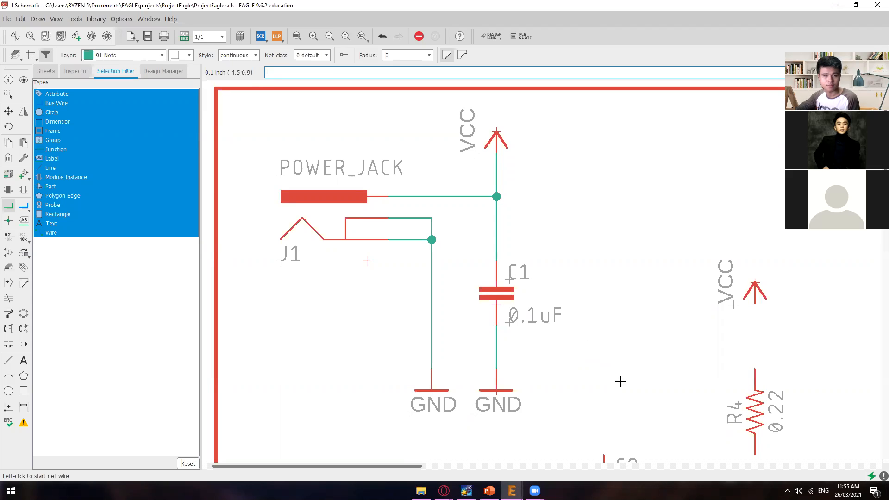
# Step: Review the junction node notes on the "Route the Power Input Circuit" slide in PowerPoint, and return to the EAGLE schematic
pyautogui.moveTo(489, 491)
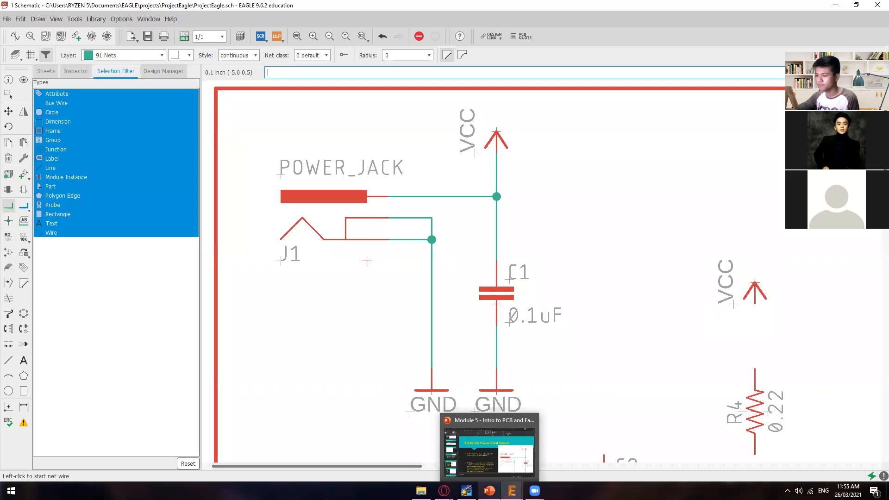
pyautogui.click(489, 450)
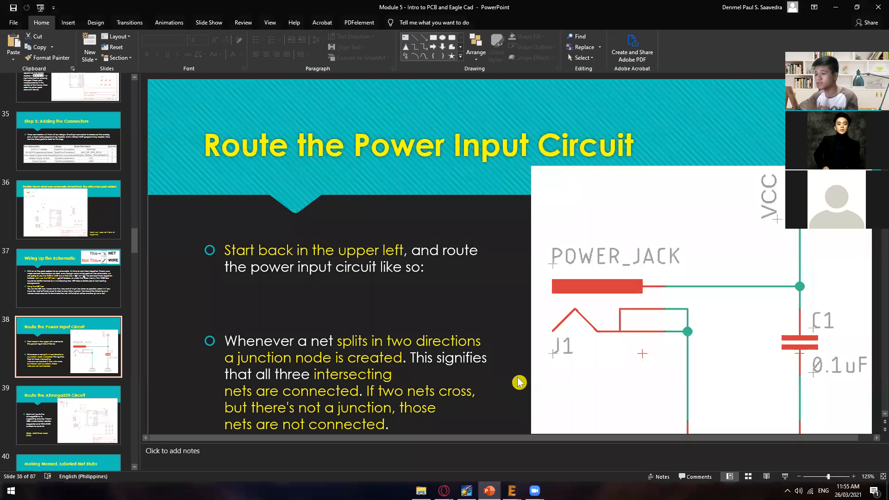
pyautogui.scroll(-1, 519, 381)
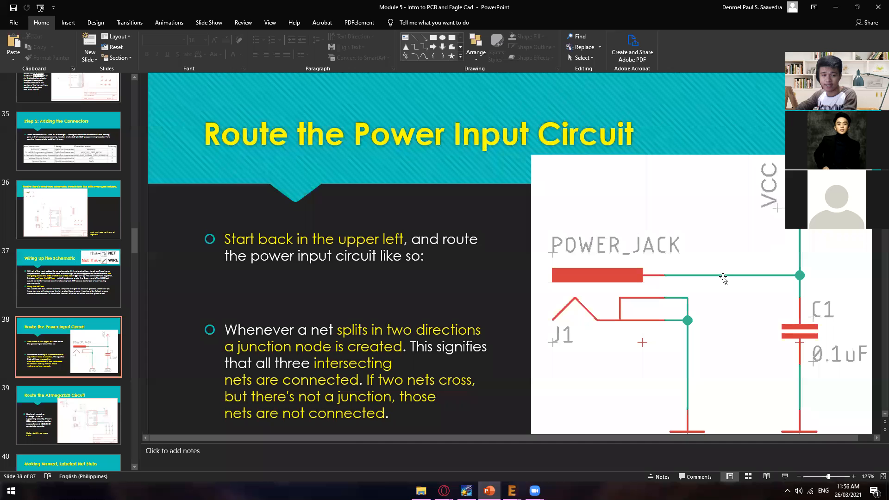
pyautogui.moveTo(511, 490)
pyautogui.click(616, 447)
# Step: Inspect closely where the green nets meet the pins of the VCC symbol, capacitor C1 and power jack J1
pyautogui.scroll(10, 502, 152)
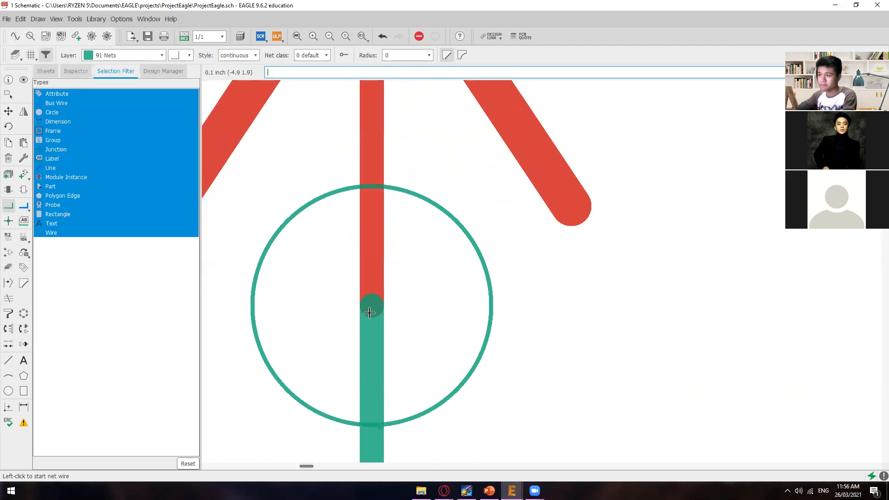
pyautogui.scroll(-5, 371, 310)
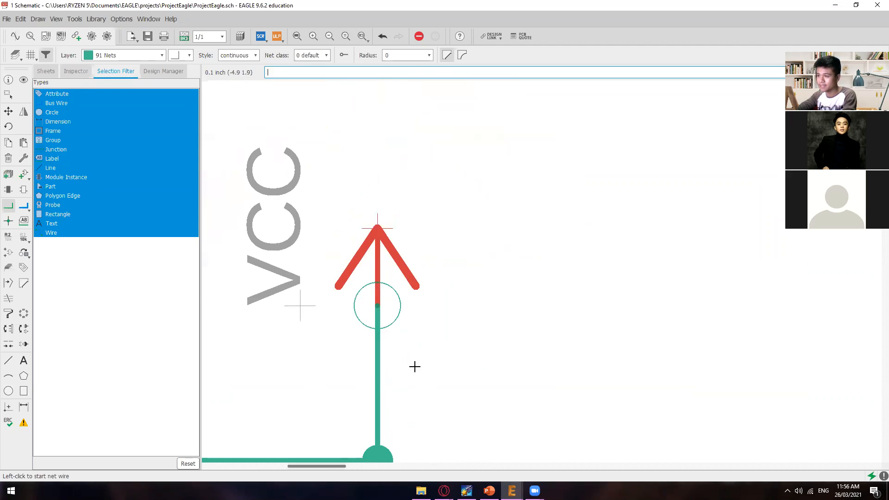
pyautogui.scroll(-2, 453, 403)
pyautogui.scroll(8, 430, 377)
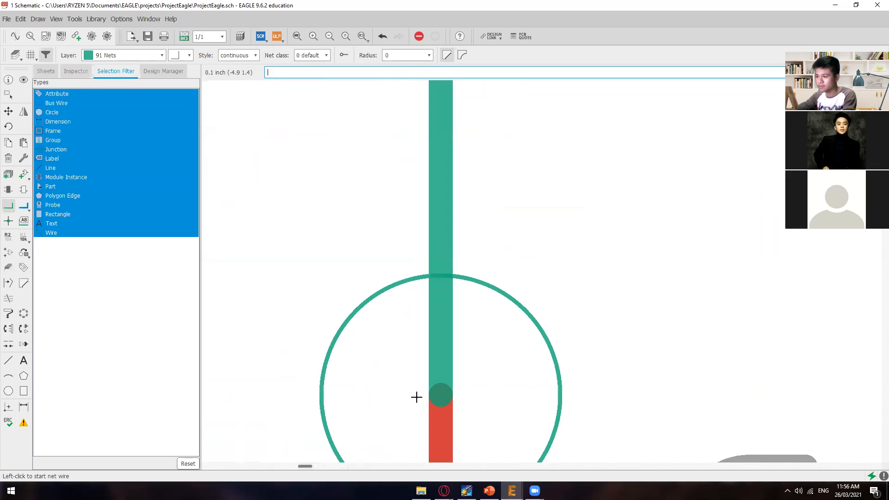
pyautogui.scroll(-3, 457, 393)
pyautogui.scroll(6, 423, 371)
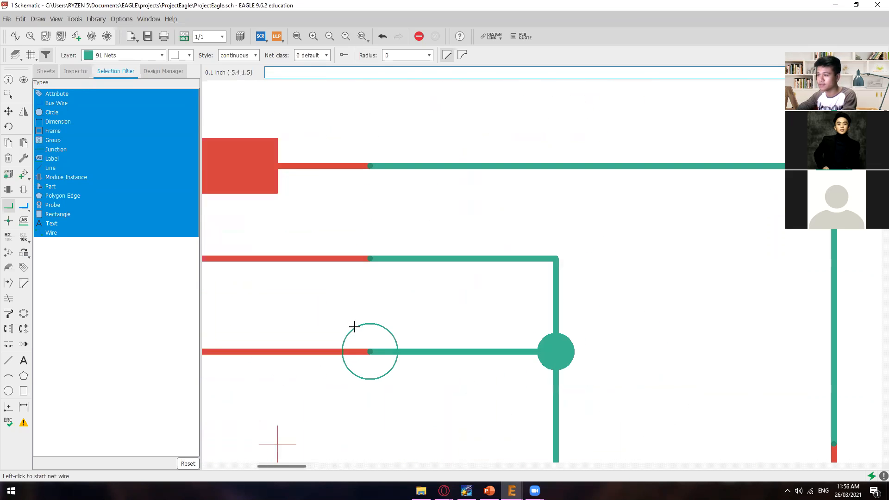
pyautogui.scroll(-5, 407, 377)
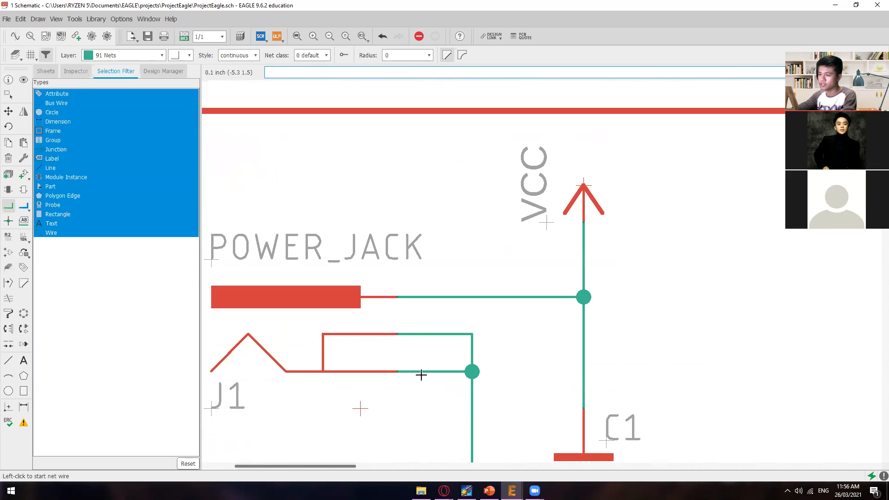
pyautogui.moveTo(421, 371); pyautogui.dragTo(416, 319, button='middle')
pyautogui.scroll(8, 391, 316)
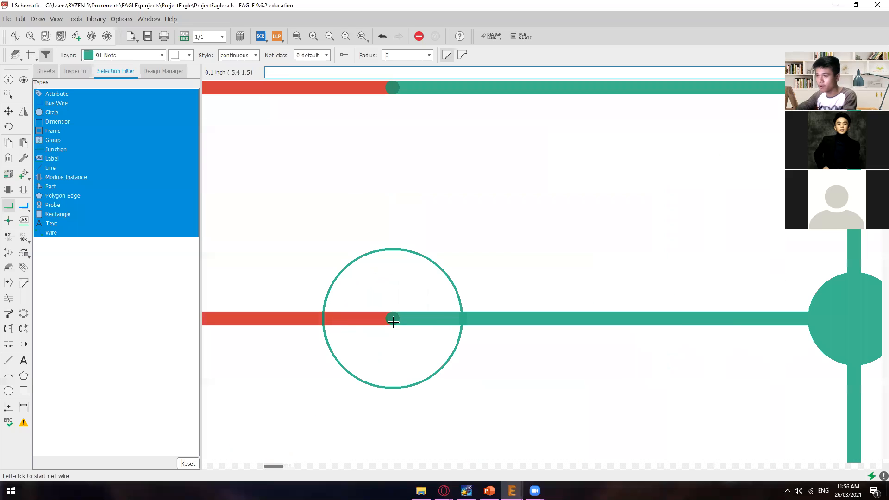
pyautogui.scroll(-8, 392, 324)
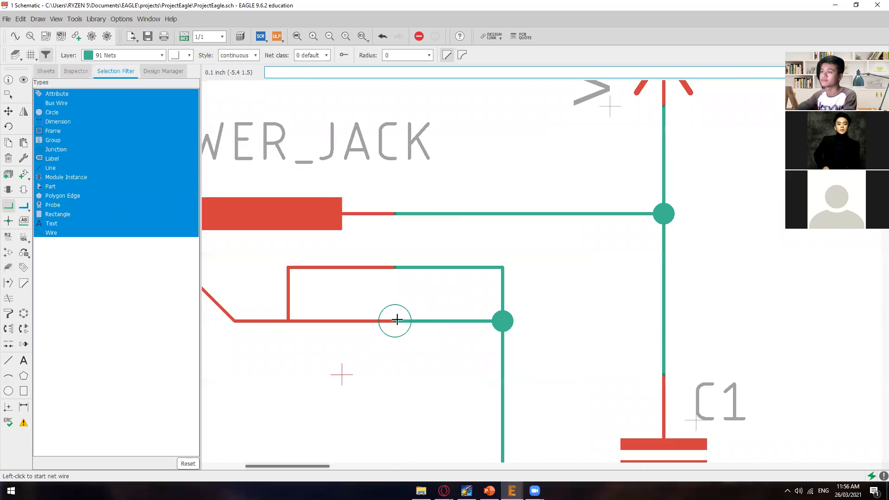
pyautogui.moveTo(537, 373); pyautogui.dragTo(520, 279, button='middle')
# Step: Show the "Route the ATmega328 Circuit" slide in PowerPoint as the new reference, and return to the EAGLE schematic
pyautogui.moveTo(489, 490)
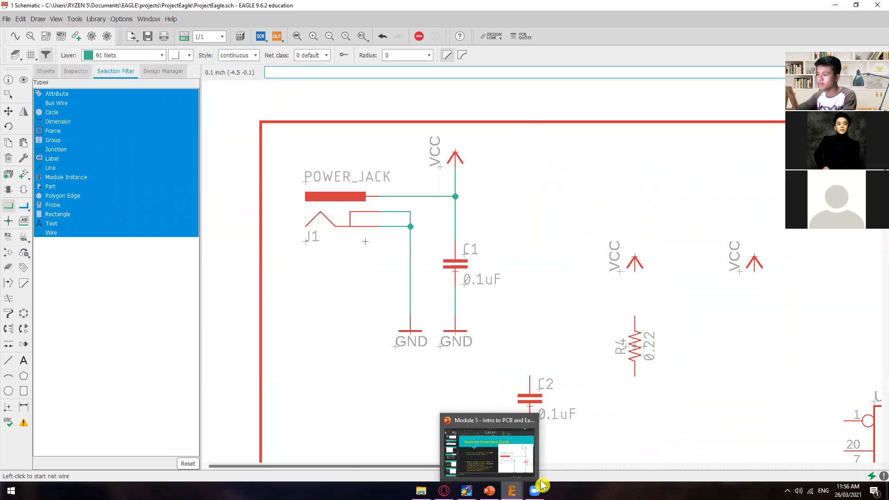
pyautogui.click(515, 453)
pyautogui.scroll(-3, 482, 382)
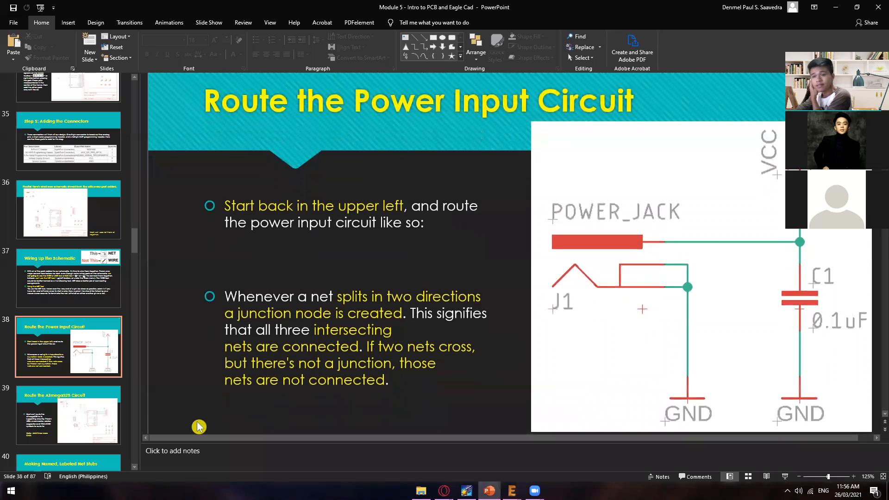
pyautogui.scroll(-2, 167, 381)
pyautogui.click(167, 381)
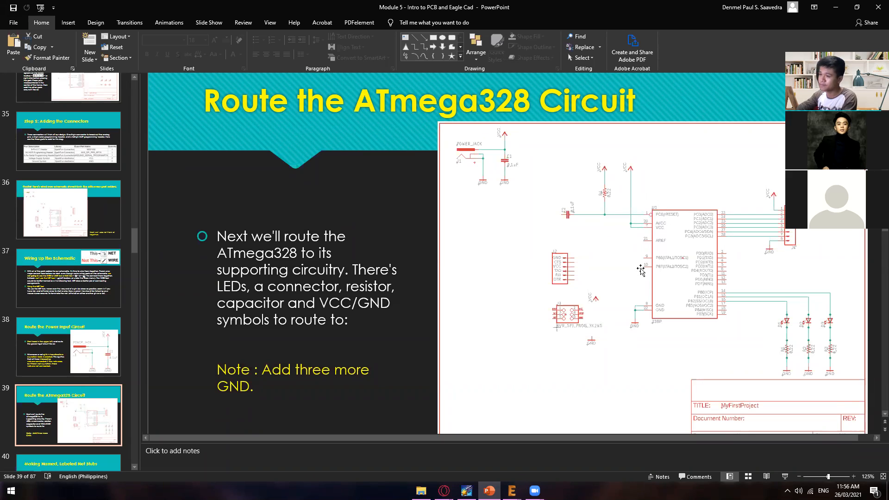
pyautogui.moveTo(512, 490)
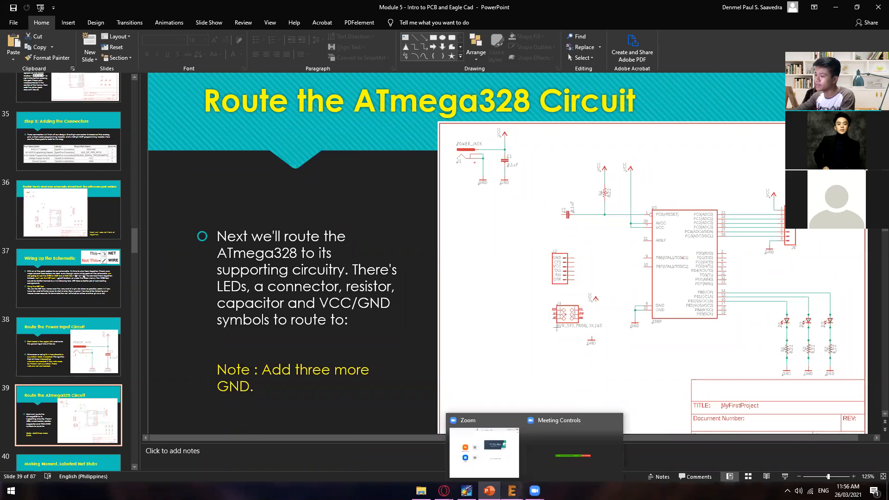
pyautogui.click(605, 446)
# Step: Compare the parts around U1 in the schematic with the wiring on the ATmega328 circuit slide
pyautogui.scroll(-4, 706, 340)
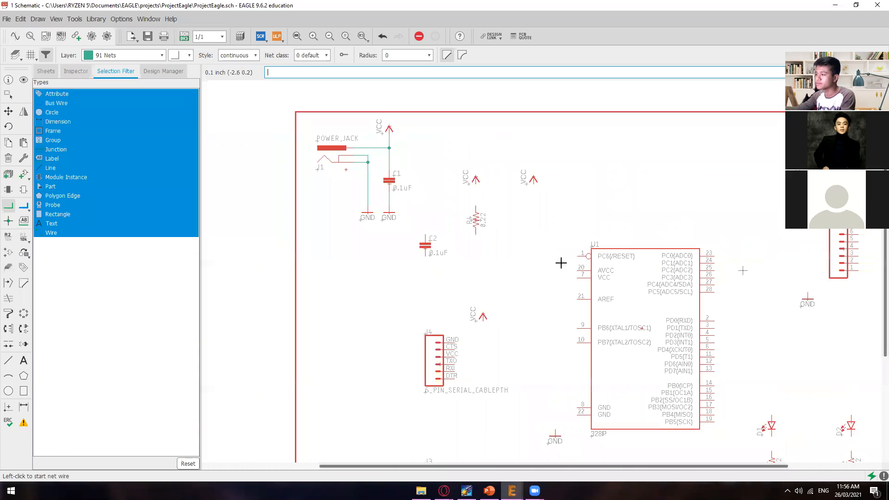
pyautogui.scroll(2, 528, 311)
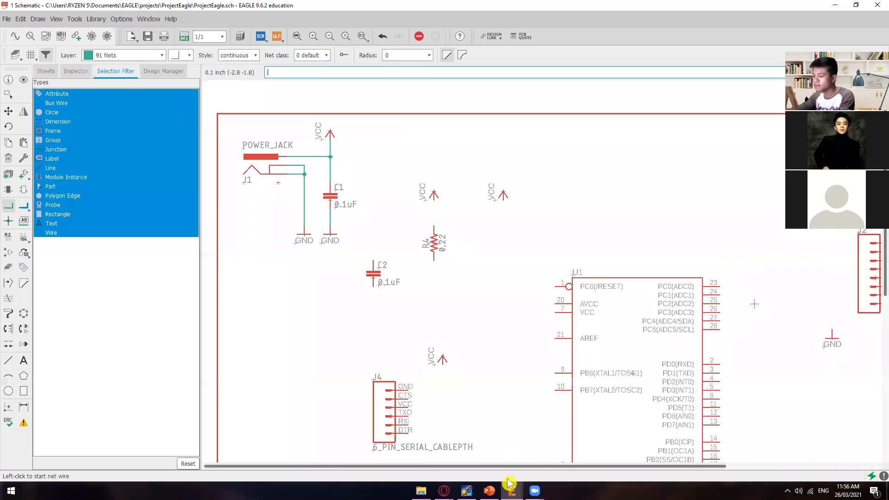
pyautogui.moveTo(489, 491)
pyautogui.click(517, 460)
pyautogui.hotkey('alt', 'Tab')
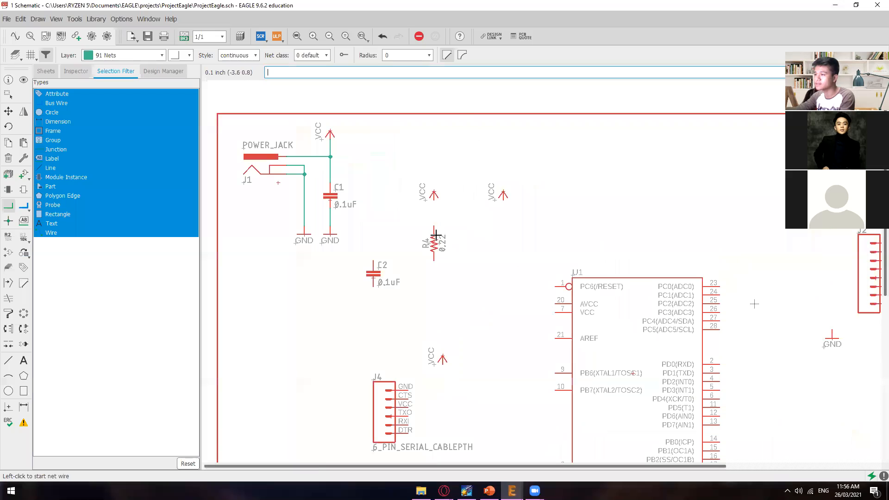
pyautogui.hotkey('alt', 'Tab')
pyautogui.hotkey('alt', 'Tab')
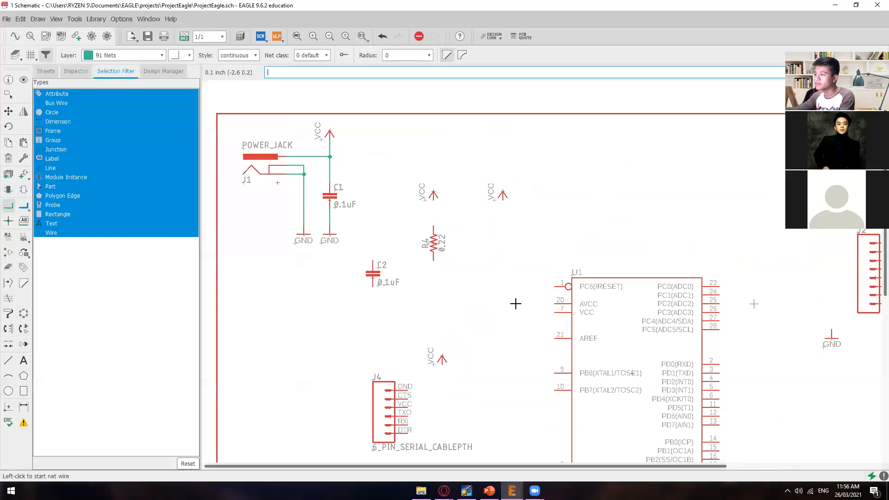
pyautogui.moveTo(515, 304); pyautogui.dragTo(501, 324, button='middle')
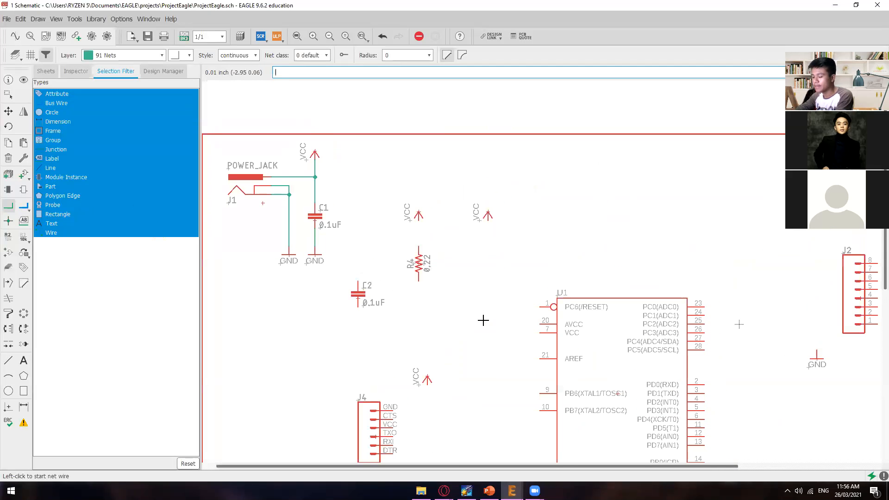
# Step: Draw a net from U1's PC6(/RESET) pin to the VCC symbol directly above its corner, and connect the AVCC pin to that corner
pyautogui.write('maptomodel')
pyautogui.click(539, 307)
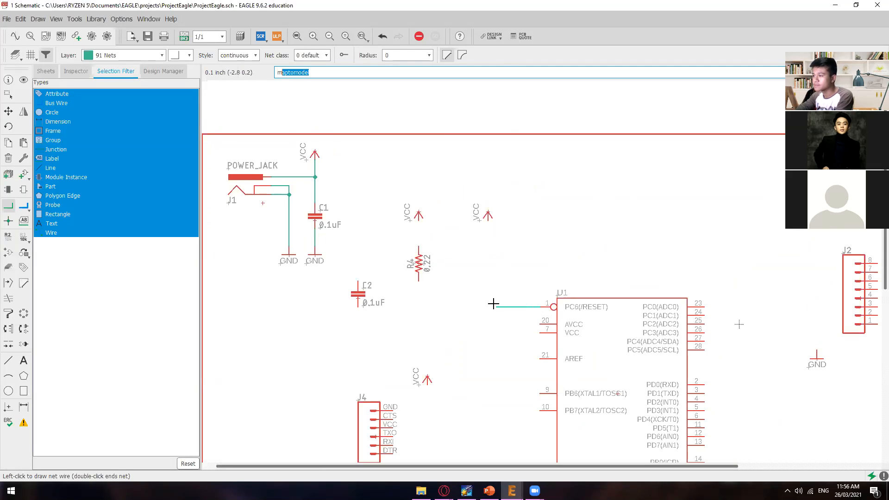
pyautogui.click(488, 215)
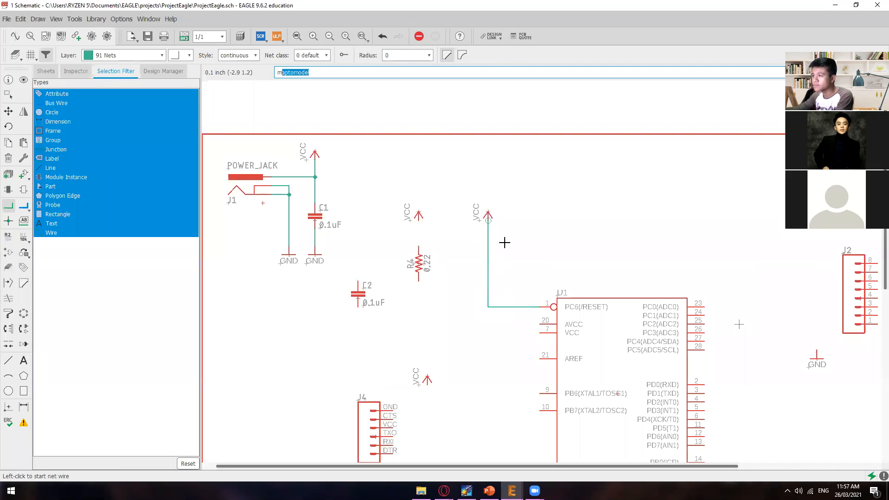
pyautogui.click(544, 325)
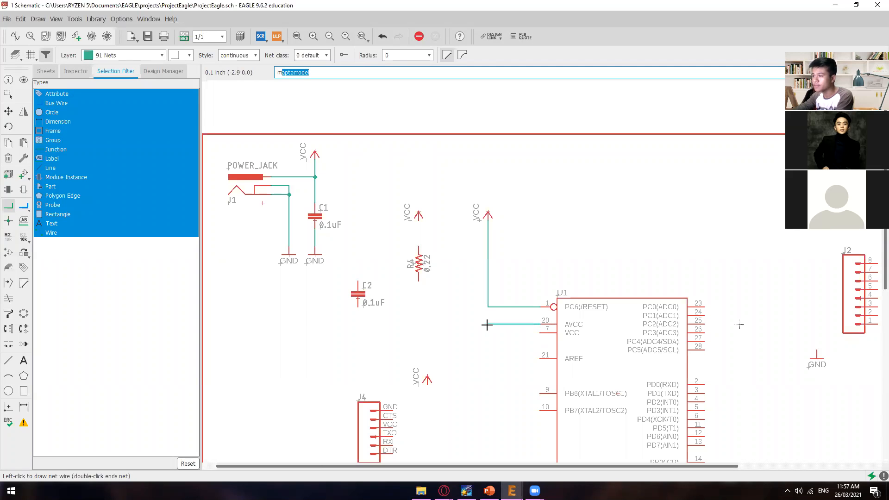
pyautogui.click(487, 307)
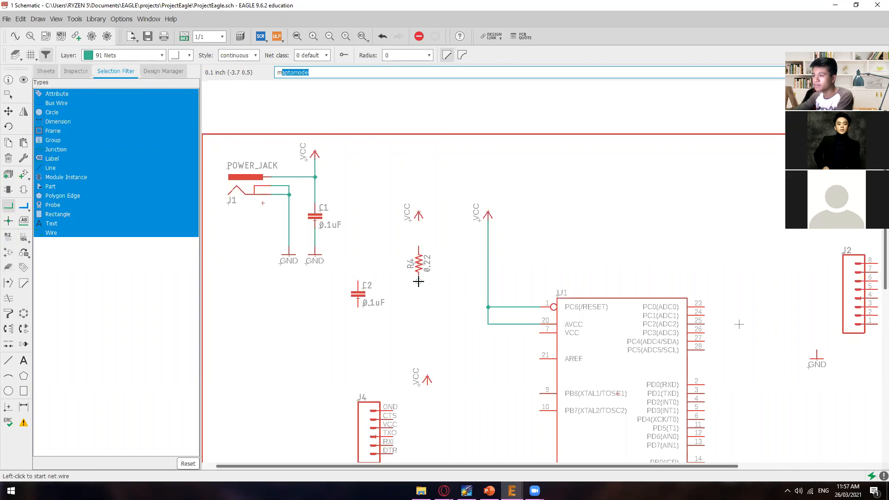
# Step: After checking the slide, delete the net segment at PC6(/RESET), and draw a net from U1's VCC pin to the AVCC net's corner
pyautogui.hotkey('alt', 'Tab')
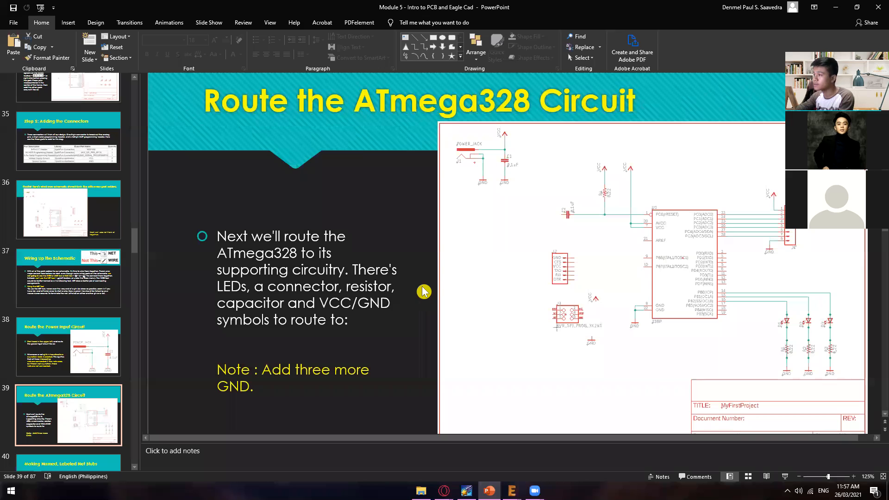
pyautogui.hotkey('alt', 'Tab')
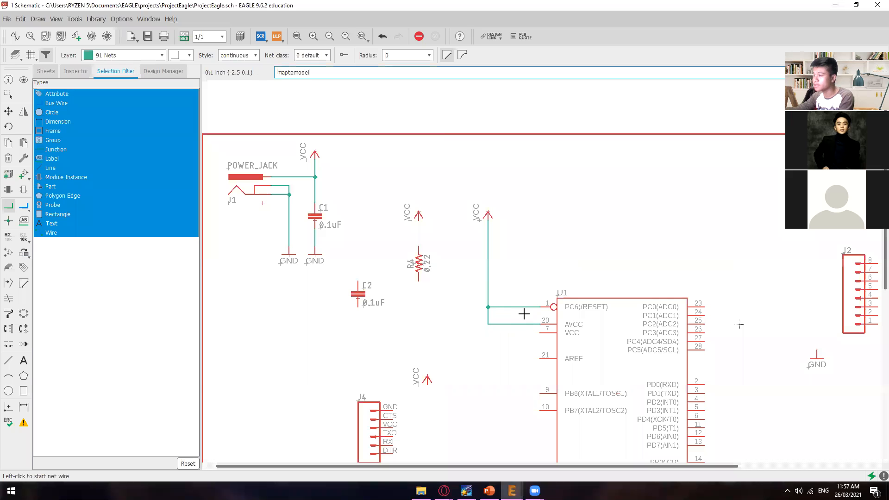
pyautogui.click(8, 158)
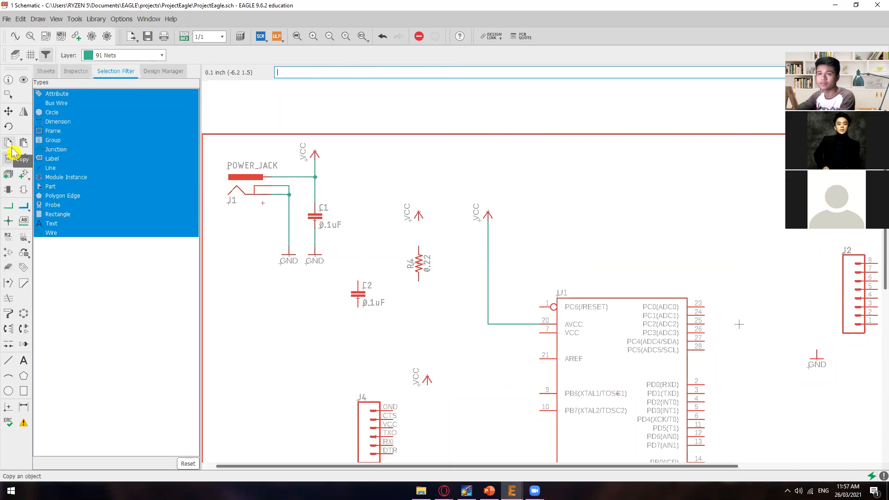
pyautogui.click(8, 206)
pyautogui.click(542, 333)
pyautogui.click(488, 324)
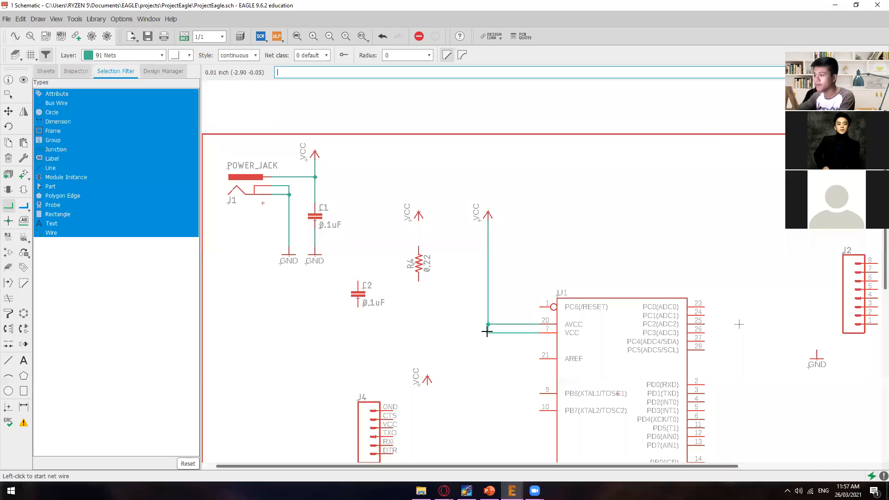
# Step: Following the slide, draw a net from U1's PC6(/RESET) pin to R4's lower pin, and another from R4's upper pin to the VCC above
pyautogui.hotkey('alt', 'Tab')
pyautogui.hotkey('alt', 'Tab')
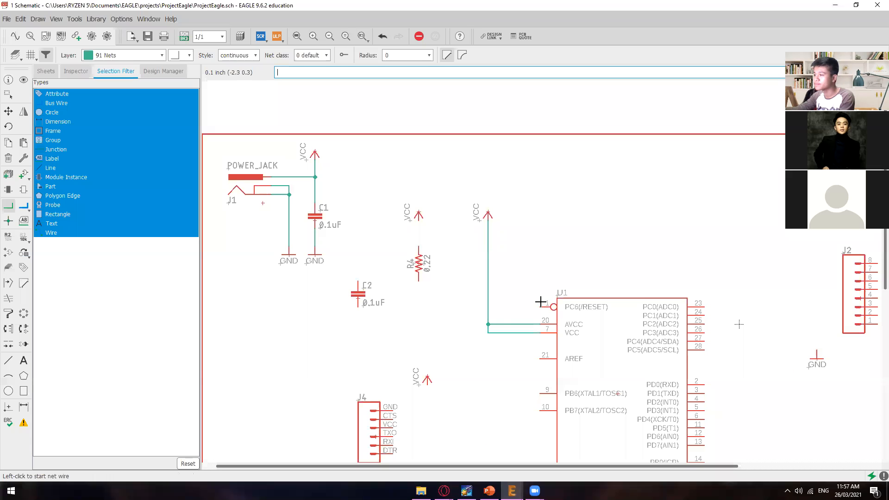
pyautogui.click(541, 308)
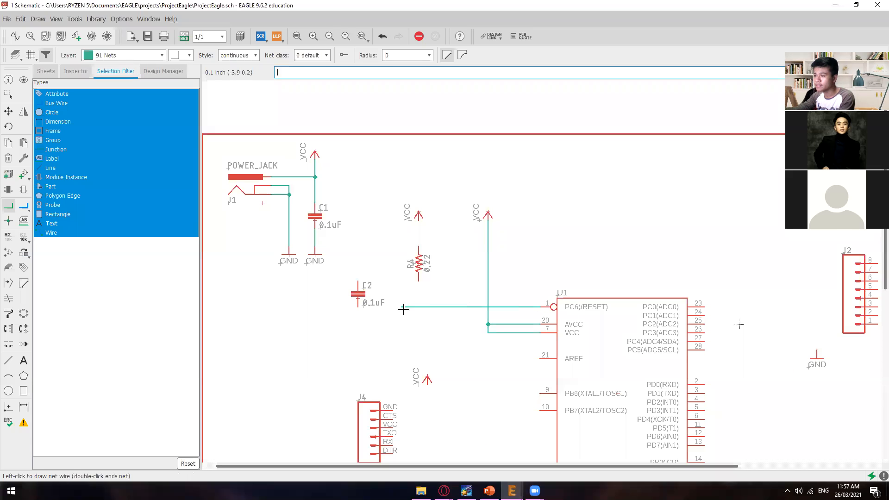
pyautogui.click(418, 281)
pyautogui.hotkey('alt', 'Tab')
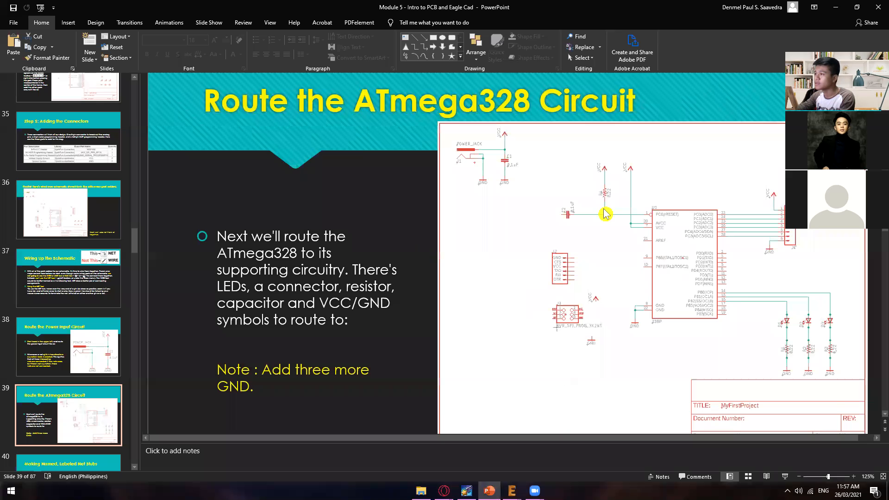
pyautogui.hotkey('alt', 'Tab')
pyautogui.click(419, 249)
pyautogui.click(418, 217)
# Step: Check the slide, then rotate C2 to lie horizontally with its labels below, and place it level with the net running from R4 to U1
pyautogui.hotkey('alt', 'Tab')
pyautogui.hotkey('alt', 'Tab')
pyautogui.scroll(4, 374, 303)
pyautogui.moveTo(411, 333); pyautogui.dragTo(482, 321, button='middle')
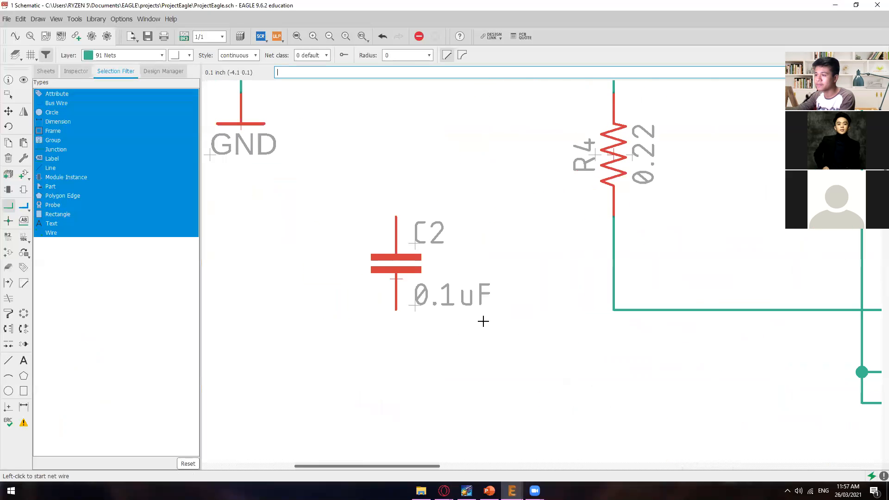
pyautogui.click(8, 112)
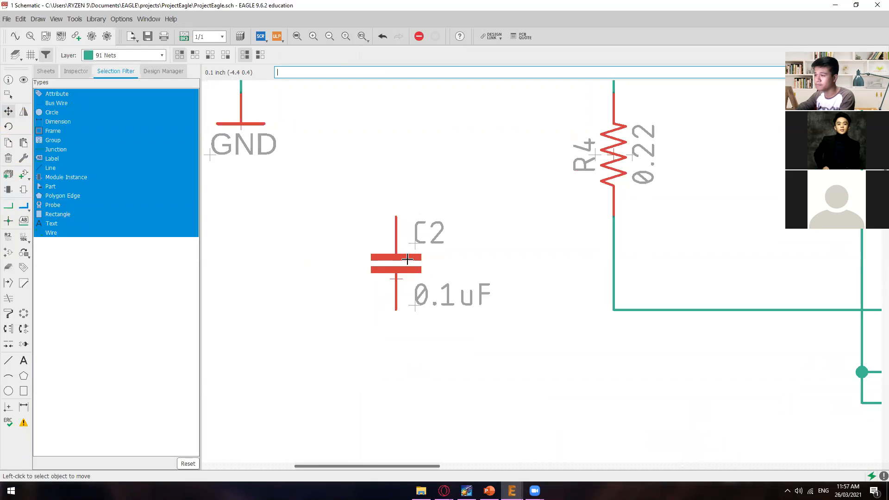
pyautogui.click(396, 279)
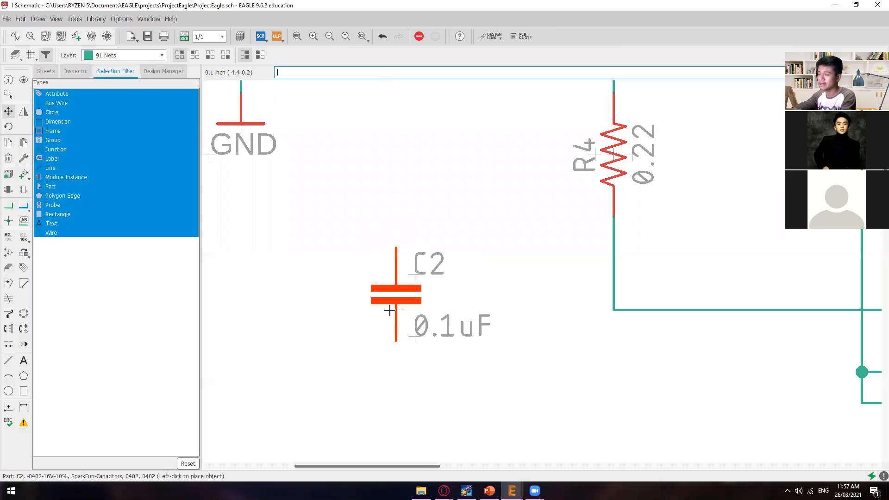
pyautogui.rightClick(389, 308)
pyautogui.rightClick(390, 309)
pyautogui.rightClick(392, 308)
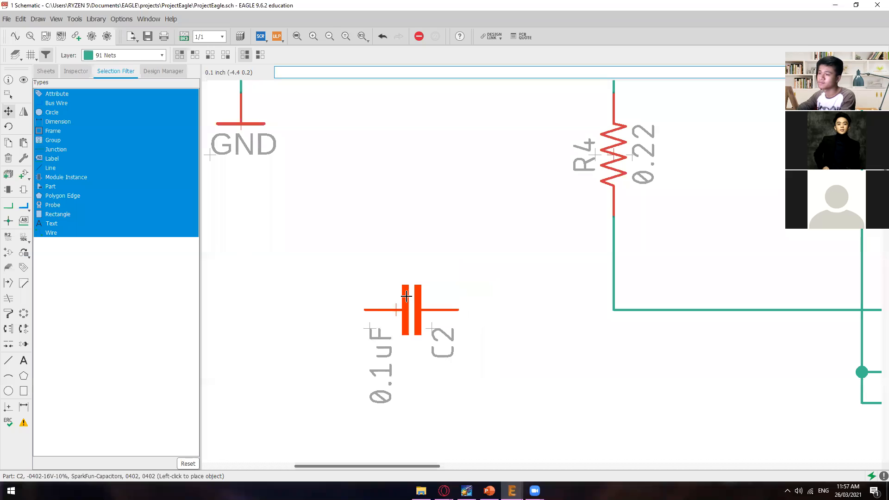
pyautogui.click(401, 300)
pyautogui.press('Escape')
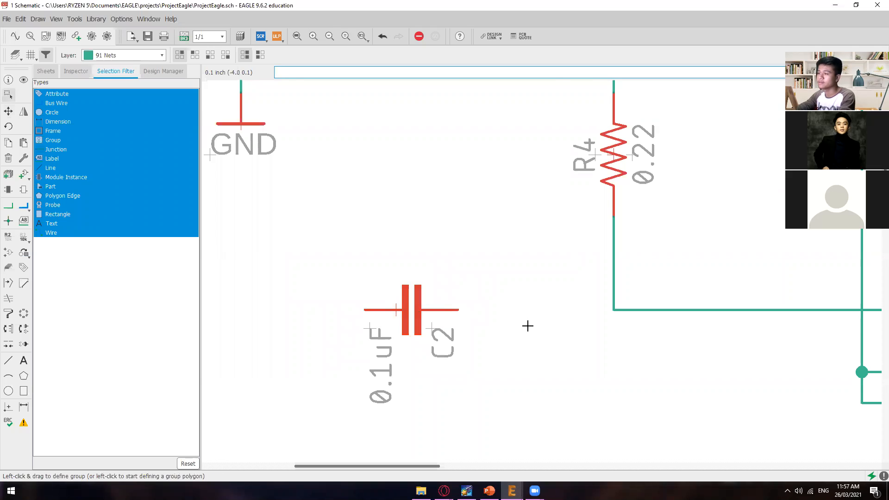
# Step: Draw a net from the corner of the R4–PC6(/RESET) net to C2's nearest pin
pyautogui.scroll(-3, 528, 324)
pyautogui.scroll(-1, 439, 337)
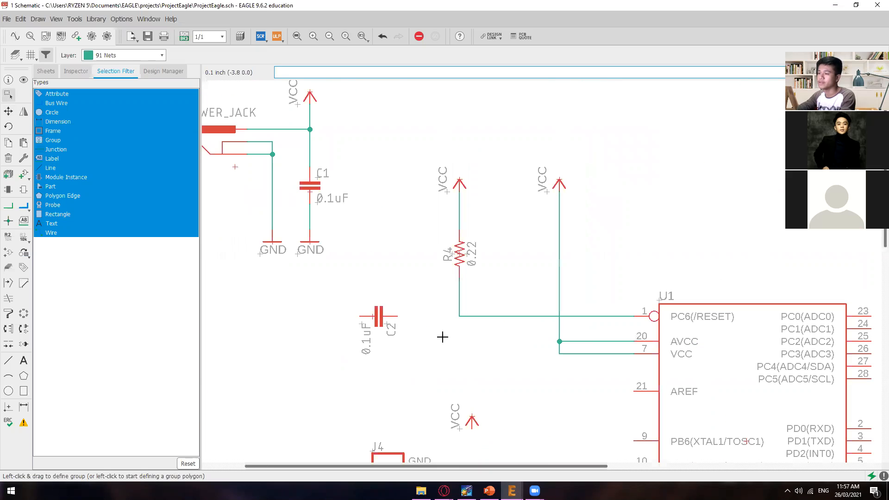
pyautogui.write('m')
pyautogui.click(460, 316)
pyautogui.hotkey('alt', 'n')
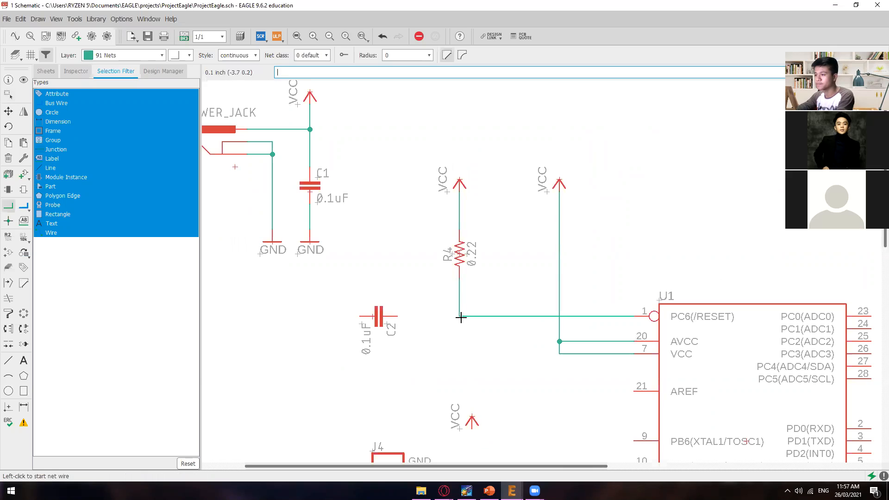
pyautogui.click(458, 315)
pyautogui.click(397, 316)
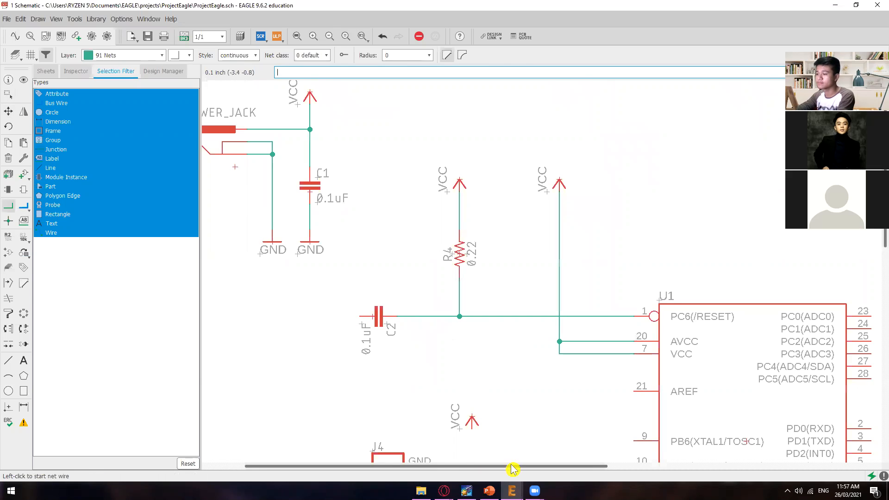
# Step: Check the wiring around C2, R4 and U1 against the ATmega328 circuit slide in PowerPoint, then return to the EAGLE schematic
pyautogui.click(490, 490)
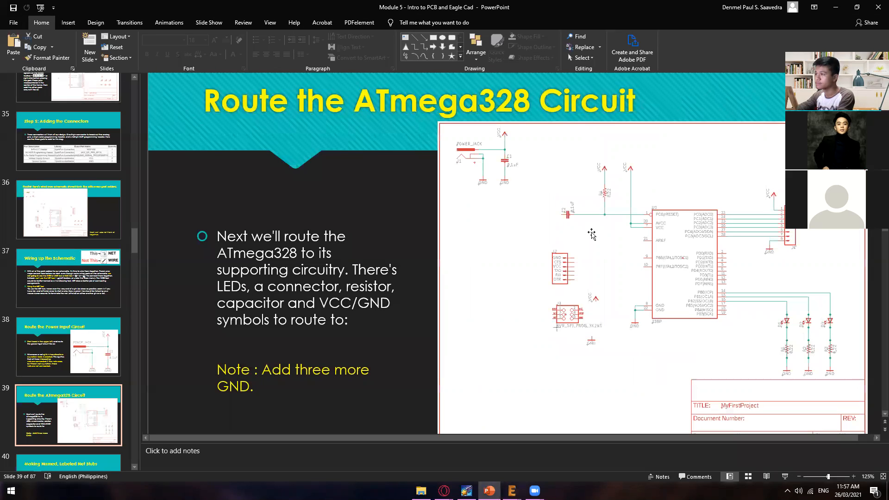
pyautogui.moveTo(512, 491)
pyautogui.click(532, 456)
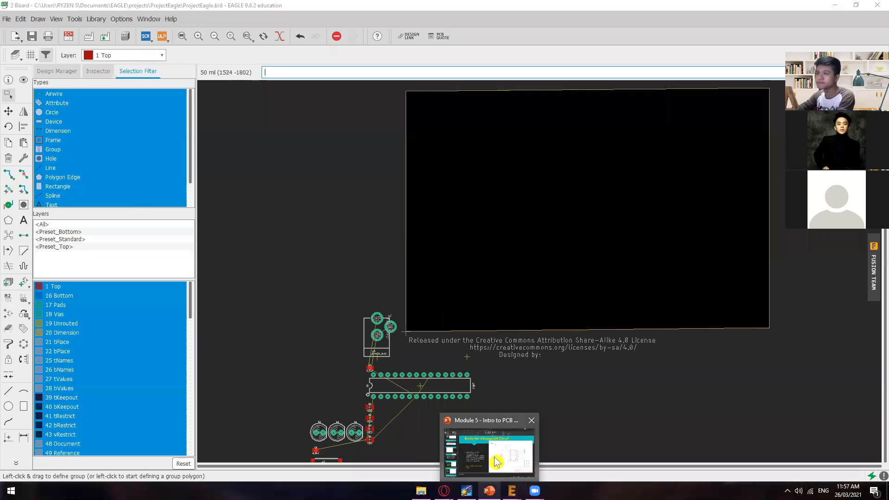
pyautogui.click(496, 462)
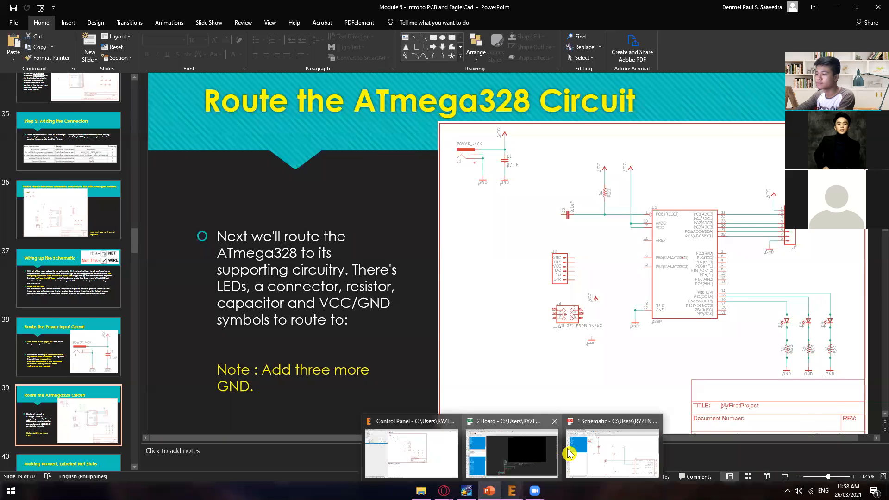
pyautogui.click(569, 454)
pyautogui.scroll(3, 480, 347)
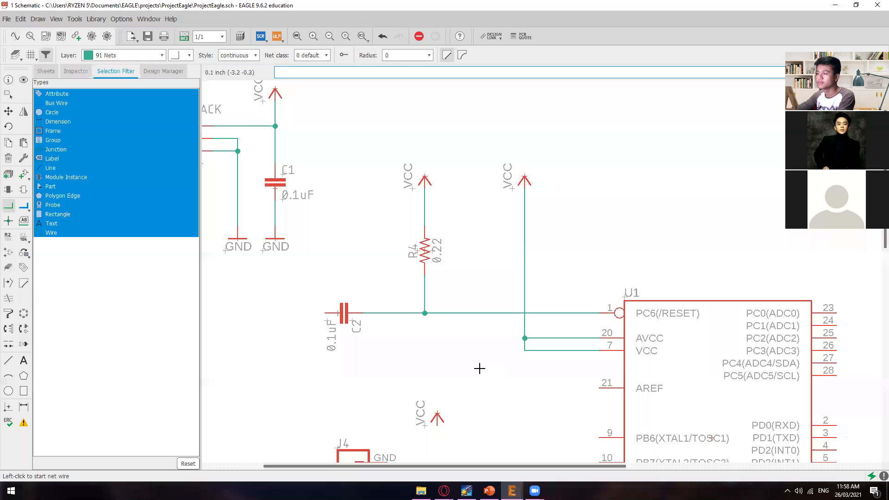
pyautogui.moveTo(480, 369); pyautogui.dragTo(463, 363, button='middle')
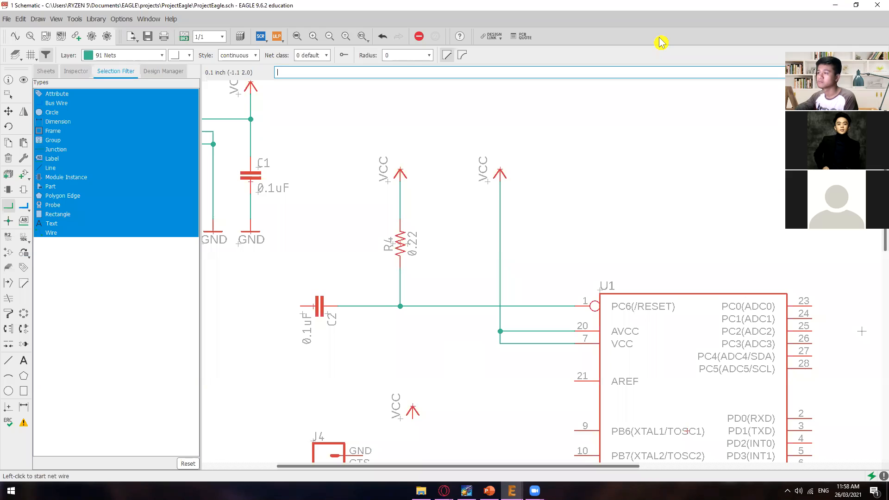
# Step: Open the list of keyboard shortcut assignments to review which keys run which commands, then close it
pyautogui.moveTo(535, 491)
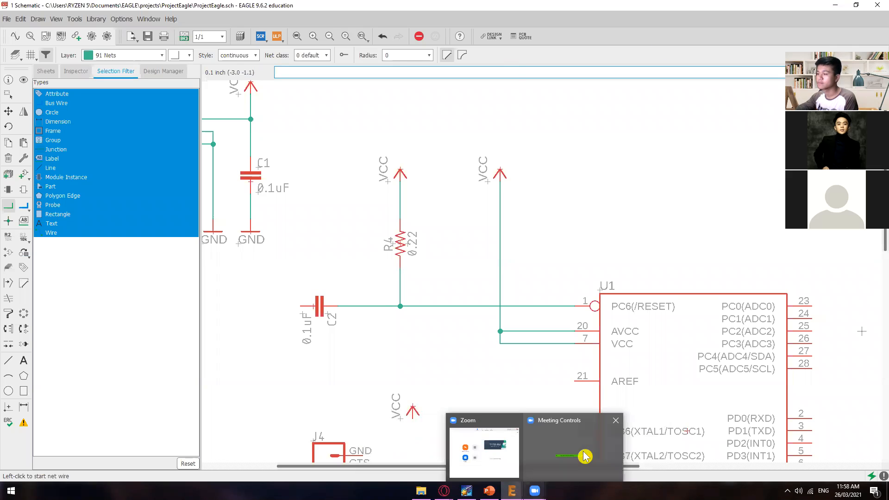
pyautogui.click(584, 456)
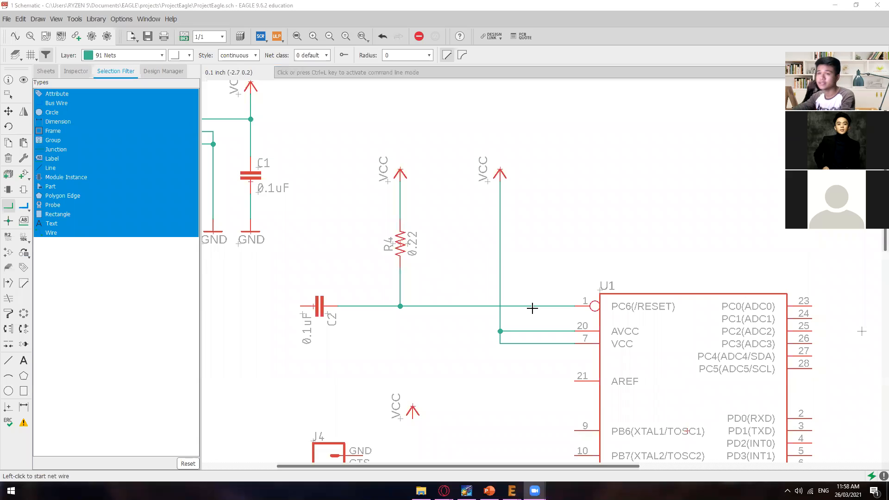
pyautogui.click(154, 22)
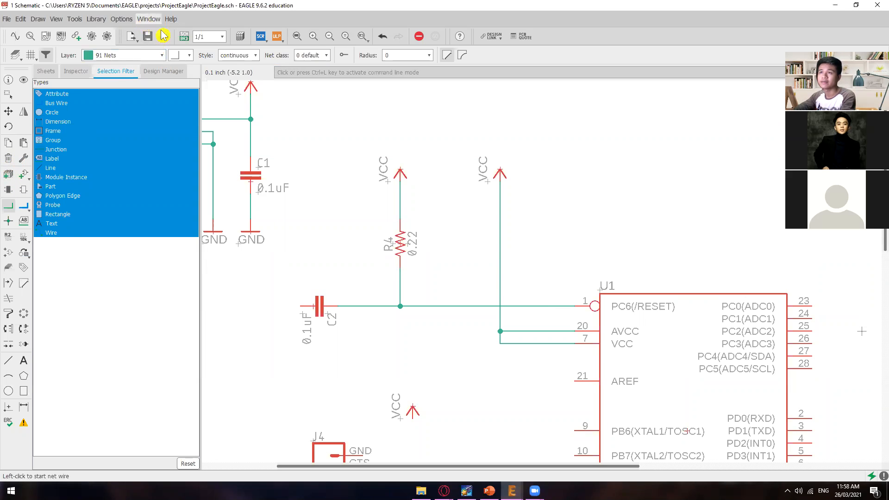
pyautogui.click(121, 18)
pyautogui.click(124, 29)
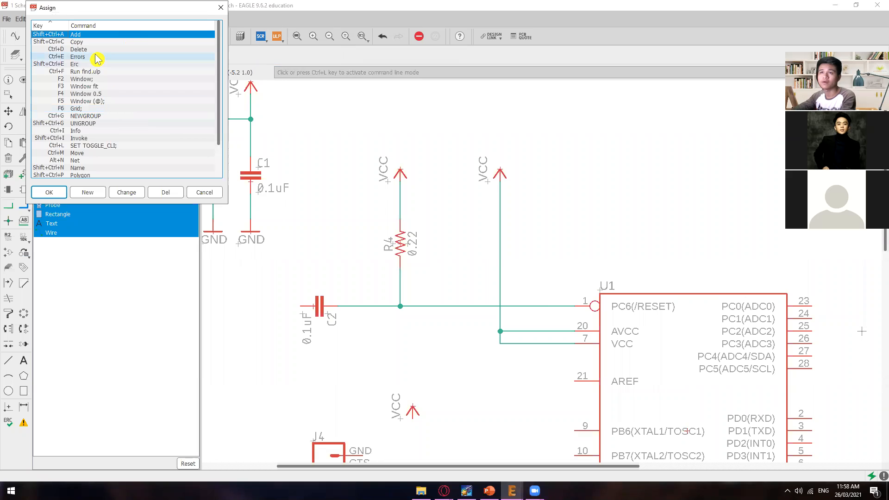
pyautogui.click(220, 8)
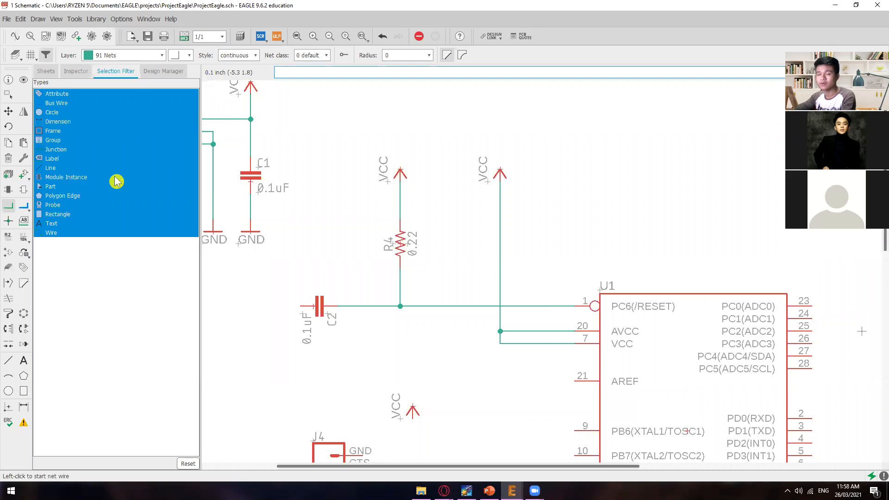
# Step: Delete the net segment running from the R4 junction to U1's PC6(/RESET) pin, then undo the deletion
pyautogui.click(8, 162)
pyautogui.click(450, 306)
pyautogui.hotkey('ctrl', 'z')
pyautogui.press('Escape')
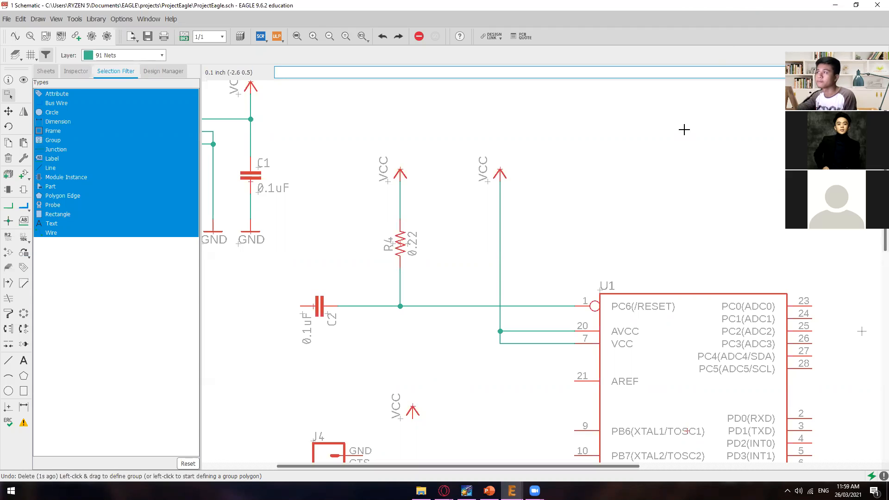
pyautogui.moveTo(534, 490)
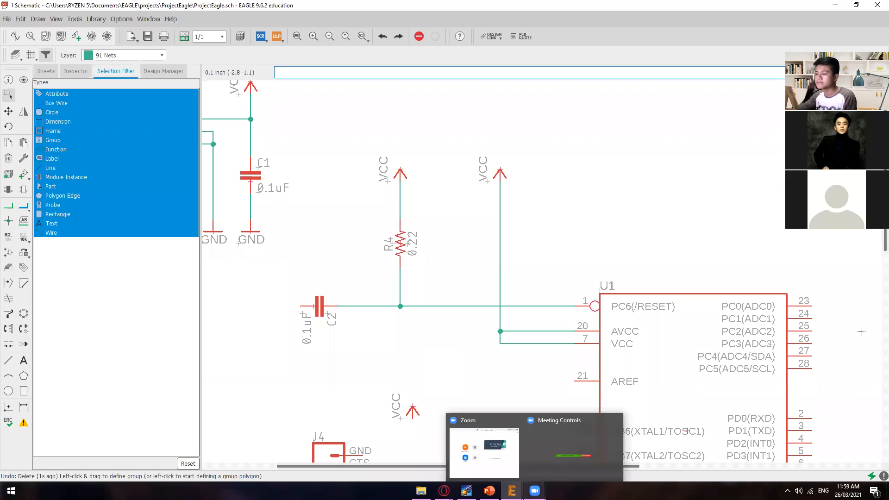
pyautogui.click(579, 456)
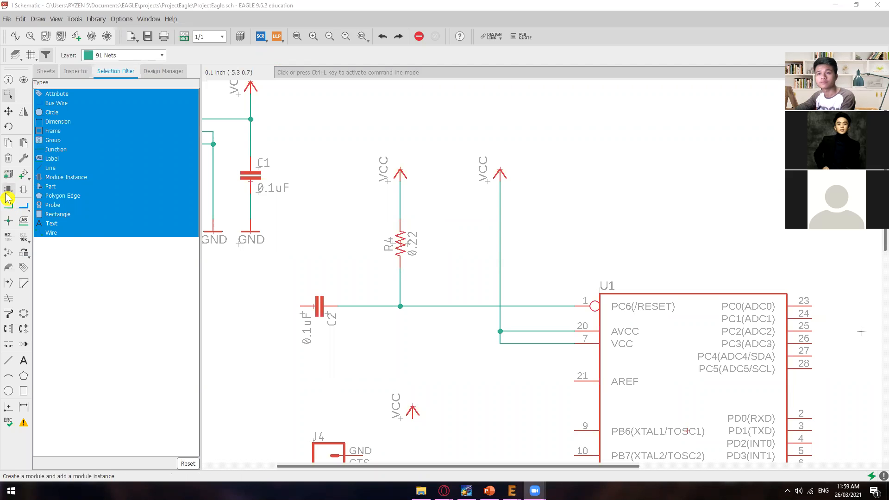
pyautogui.click(213, 304)
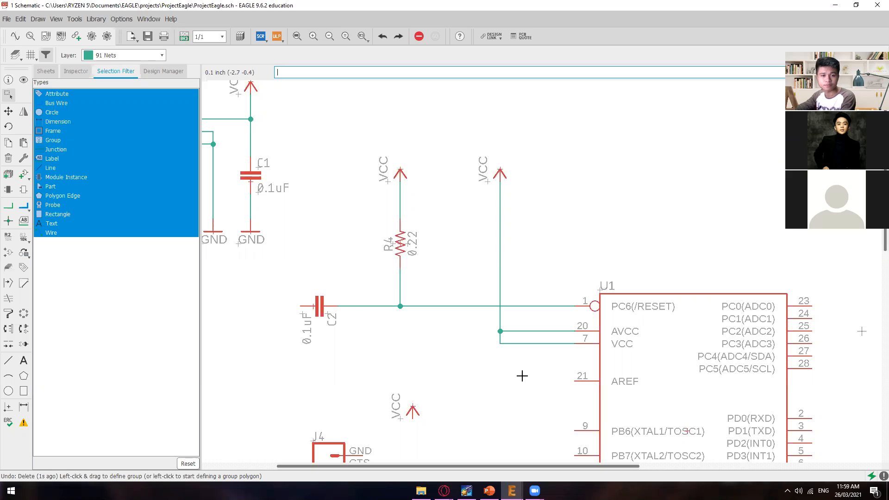
# Step: Examine on the PowerPoint slide how the eight-pin connector is oriented and wired to U1, VCC and GND, then return to the EAGLE schematic
pyautogui.scroll(-1, 522, 376)
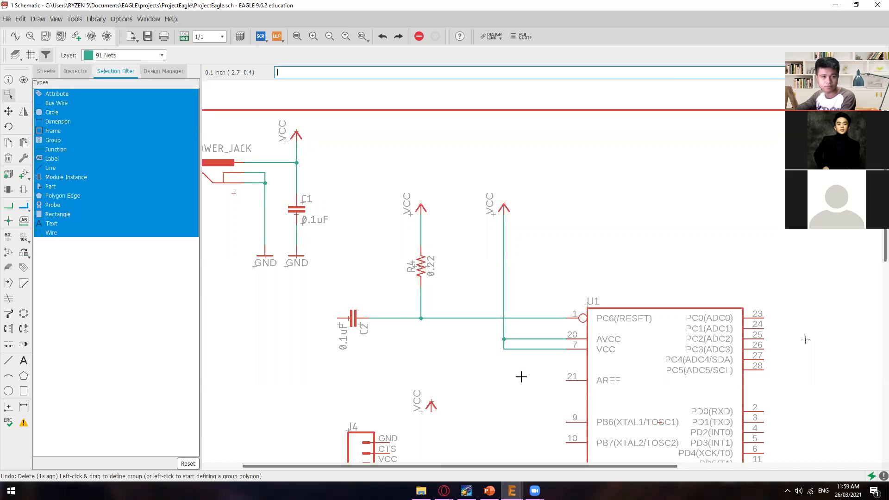
pyautogui.scroll(-1, 525, 378)
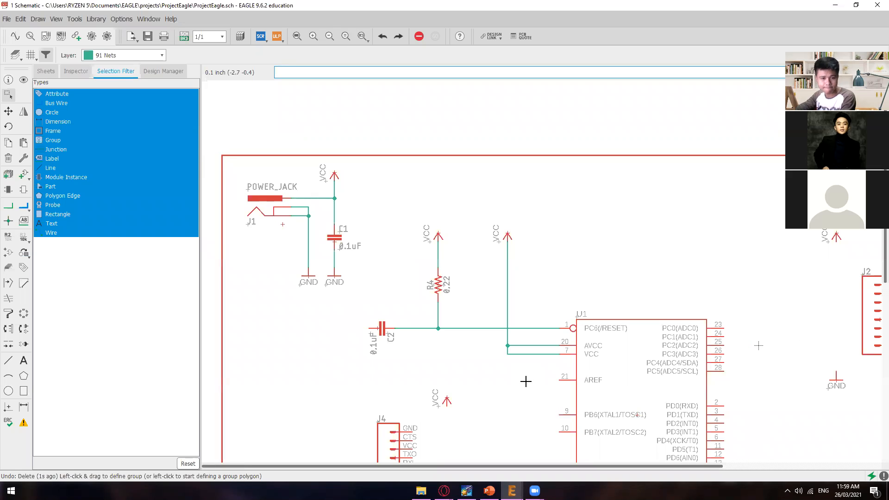
pyautogui.moveTo(756, 367); pyautogui.dragTo(488, 320, button='middle')
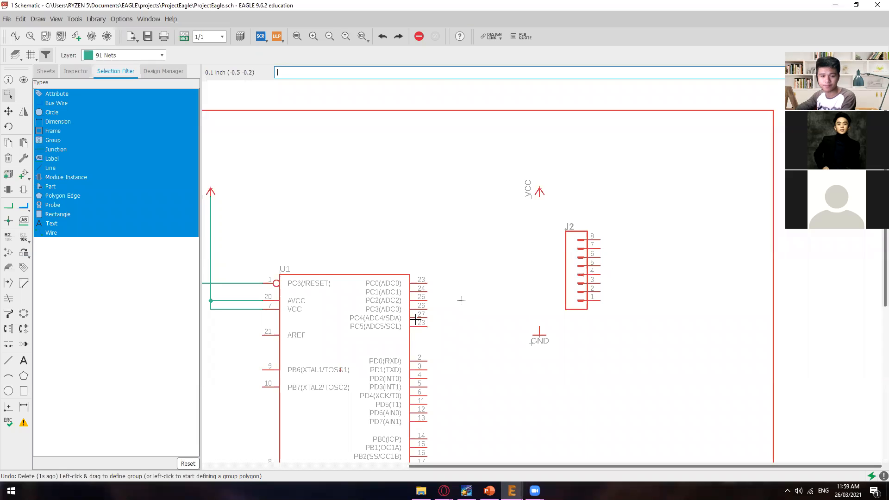
pyautogui.click(492, 487)
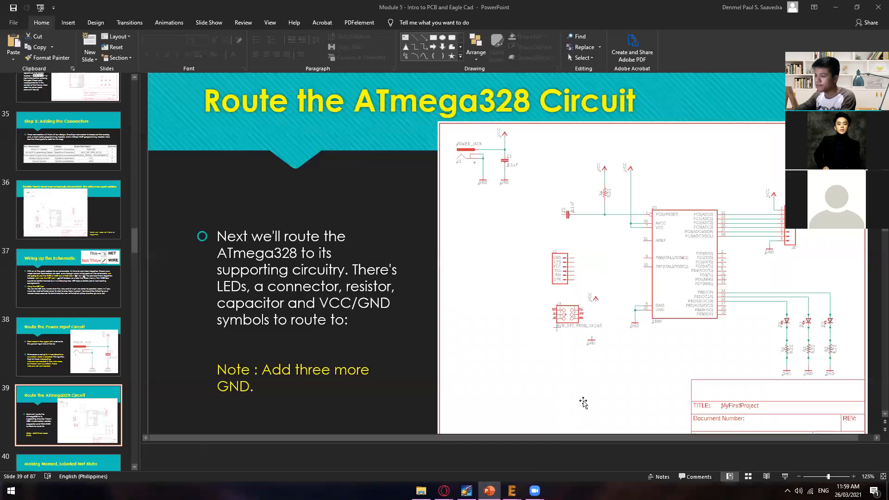
pyautogui.keyDown('ctrl'); pyautogui.scroll(5, 781, 232); pyautogui.keyUp('ctrl')
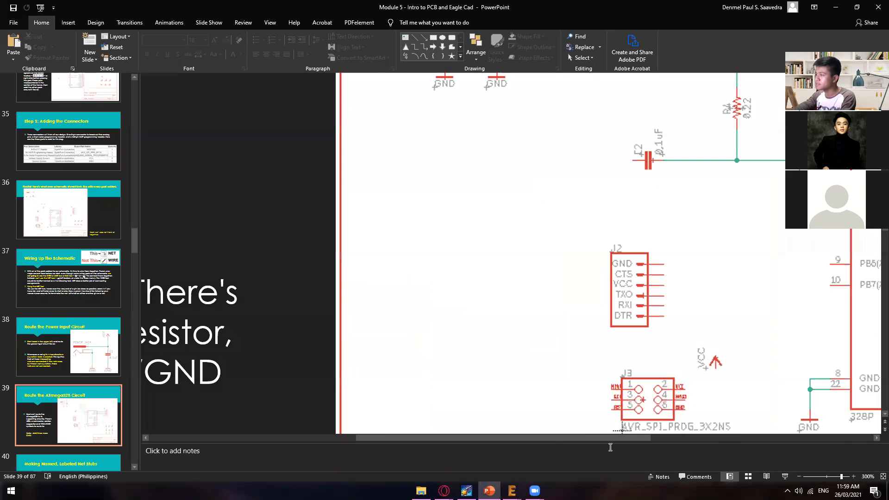
pyautogui.moveTo(751, 420); pyautogui.dragTo(751, 418)
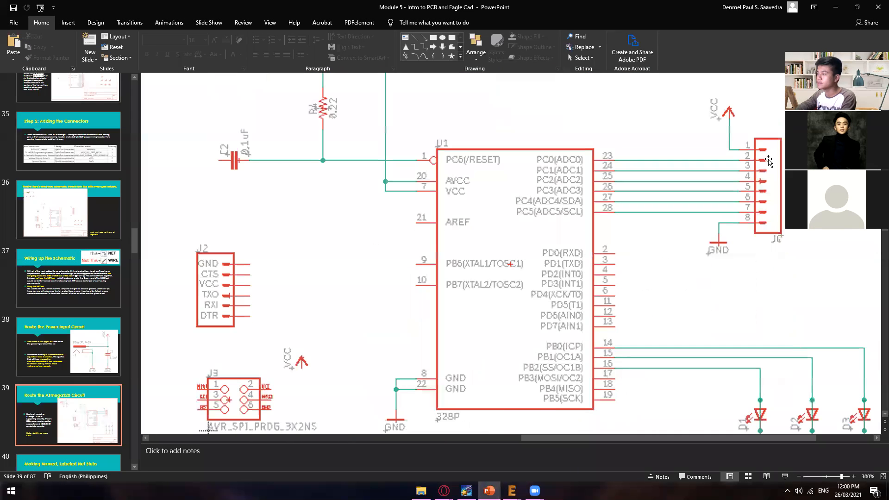
pyautogui.scroll(1, 765, 213)
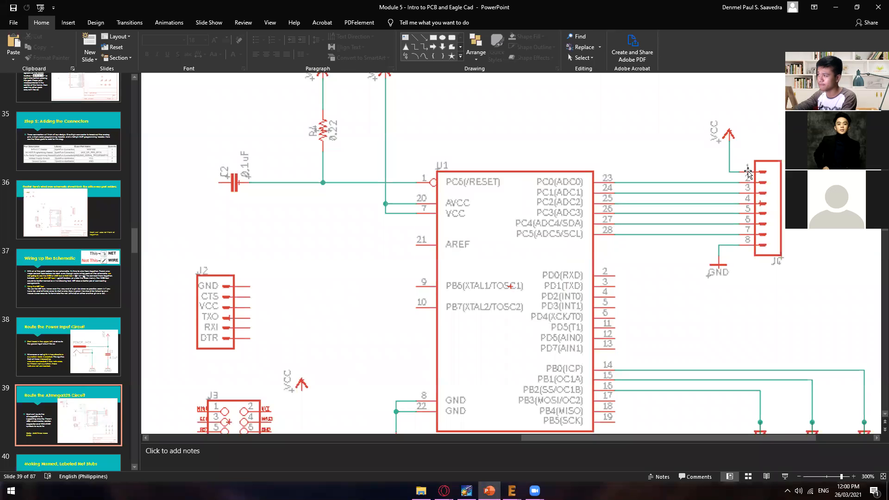
pyautogui.moveTo(511, 490)
pyautogui.click(615, 452)
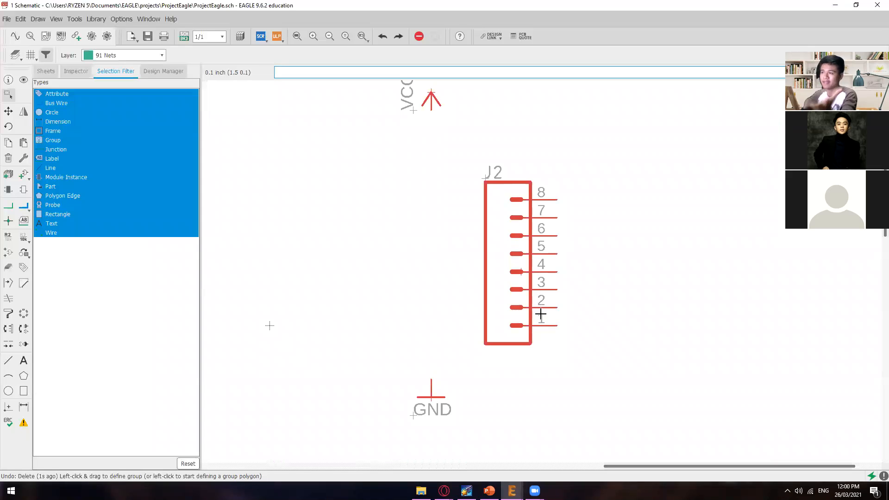
# Step: Rotate connector J2 by 180 degrees so its pins face U1, and place it between the heights of the VCC and GND symbols
pyautogui.scroll(-3, 540, 314)
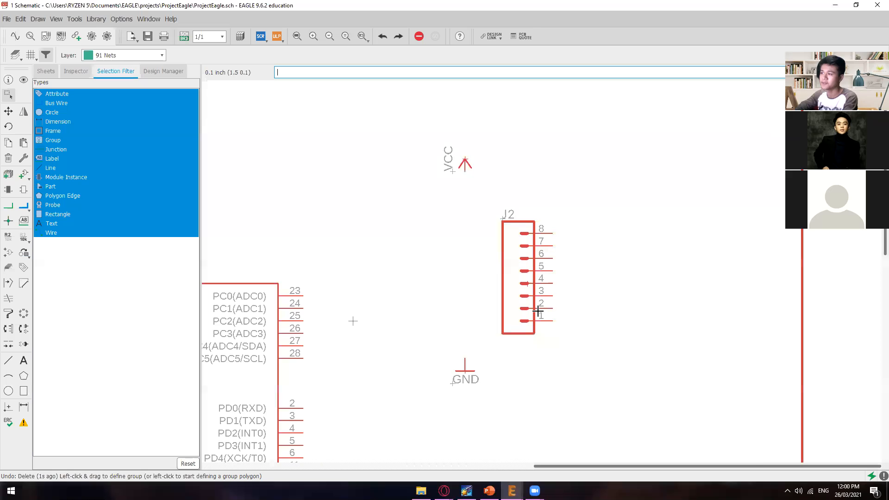
pyautogui.click(9, 112)
pyautogui.scroll(3, 529, 291)
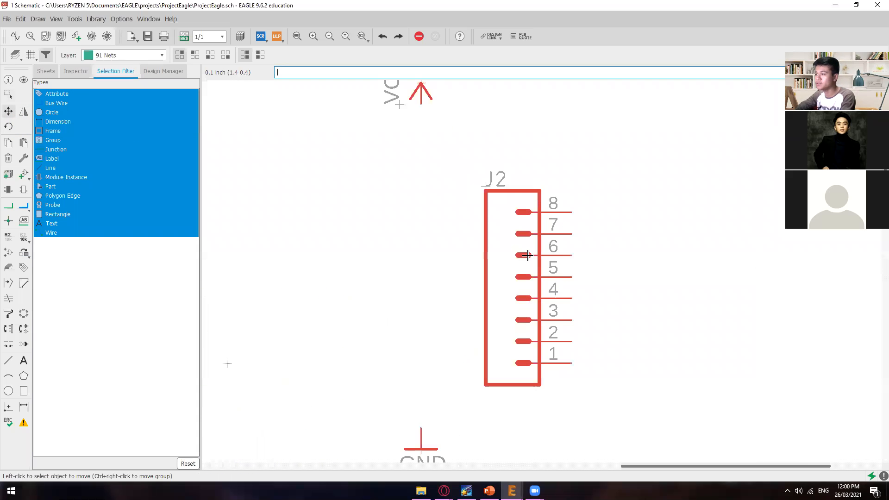
pyautogui.click(528, 297)
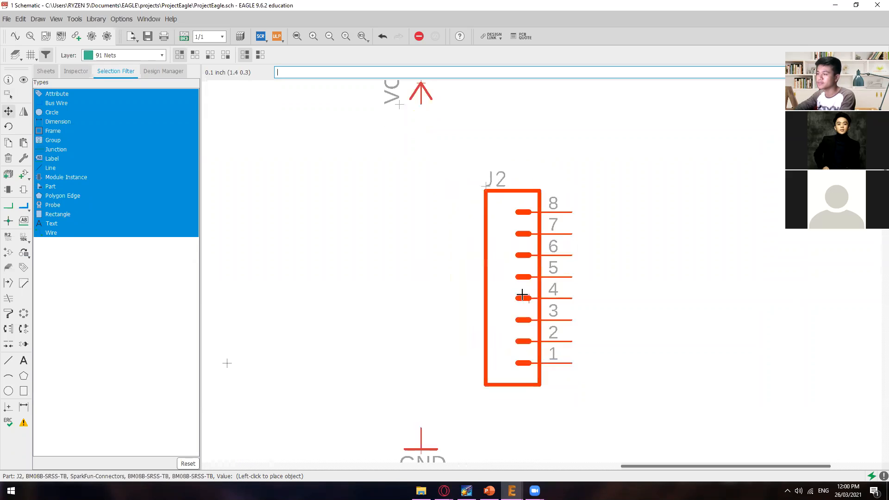
pyautogui.rightClick(522, 296)
pyautogui.rightClick(522, 296)
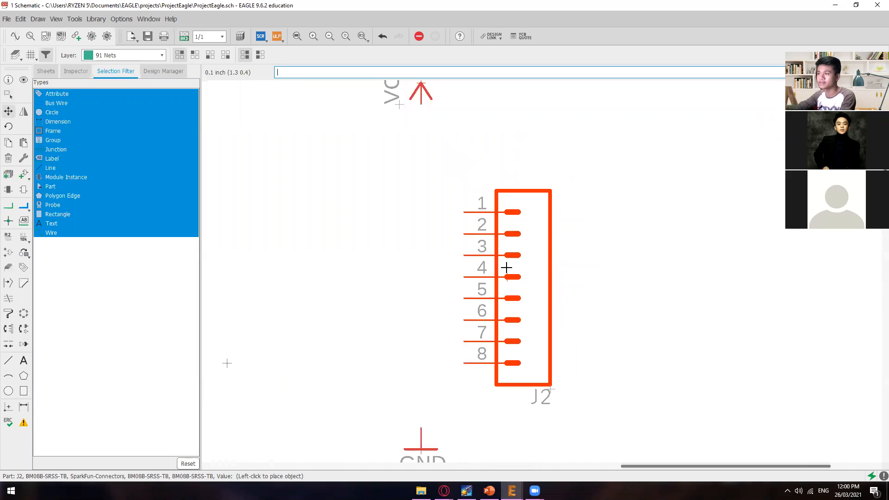
pyautogui.click(506, 268)
# Step: Move connector J2 down so its pins 2 to 7 are level with U1's PC0 to PC5 pins
pyautogui.scroll(-5, 582, 278)
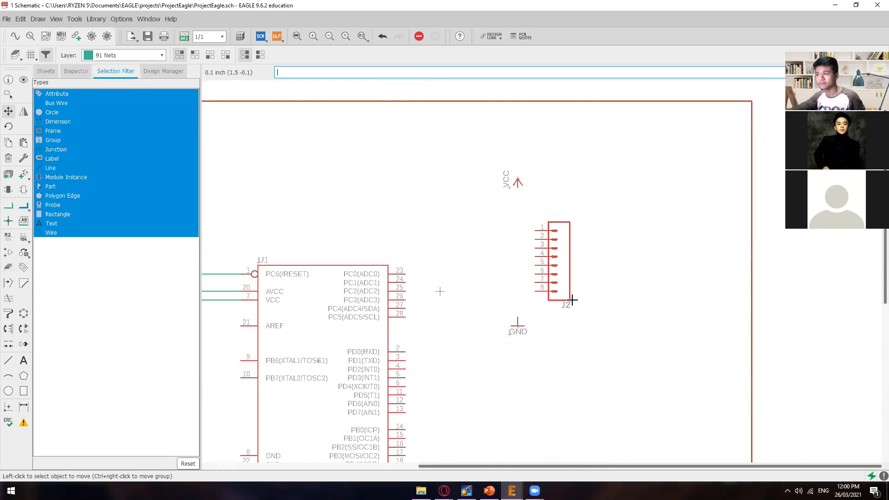
pyautogui.scroll(2, 571, 300)
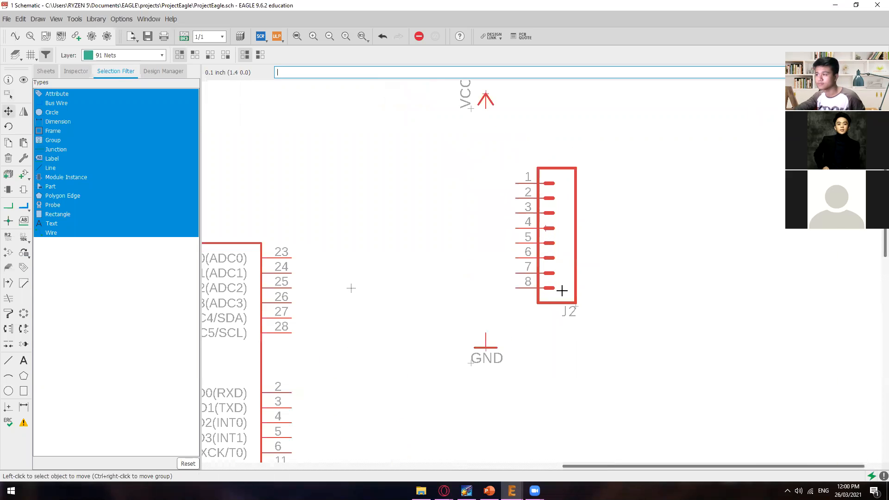
pyautogui.click(550, 240)
pyautogui.scroll(2, 555, 286)
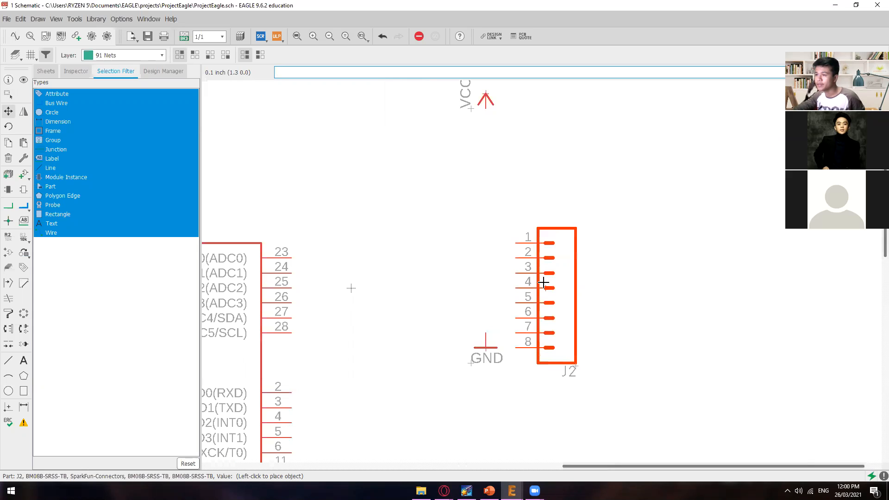
pyautogui.click(543, 282)
# Step: Move the GND symbol below J2's pin 8, and bring the VCC symbol down to just above pin 1
pyautogui.click(483, 347)
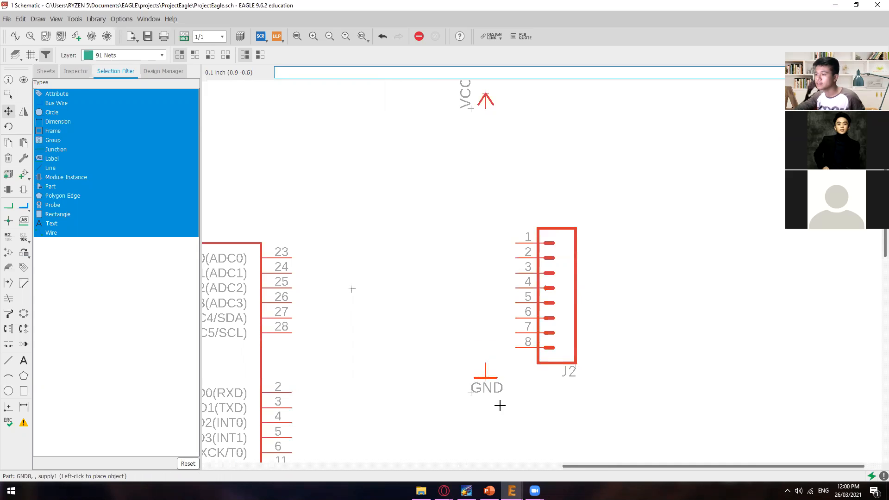
pyautogui.click(500, 407)
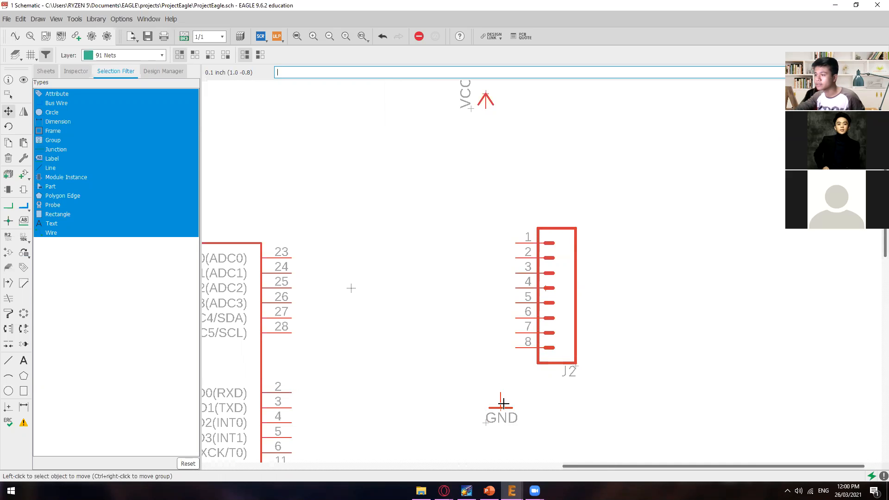
pyautogui.click(484, 98)
pyautogui.click(490, 183)
pyautogui.moveTo(489, 490)
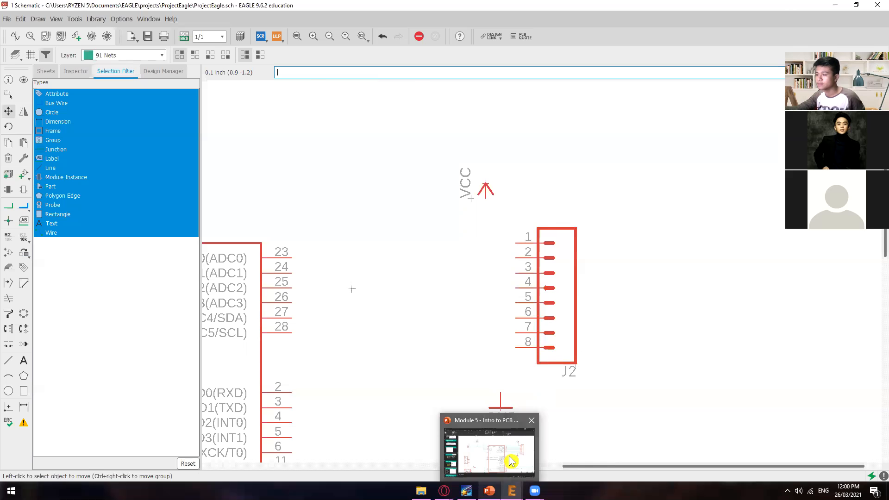
# Step: Check the connector wiring on the PowerPoint slide, and in the EAGLE schematic draw a net from J2 pin 1 to the VCC symbol above it
pyautogui.click(511, 461)
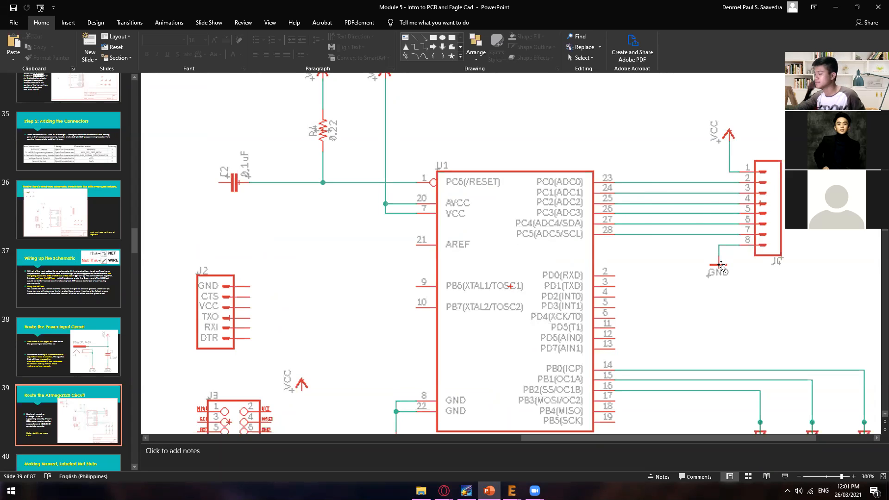
pyautogui.moveTo(511, 490)
pyautogui.click(581, 458)
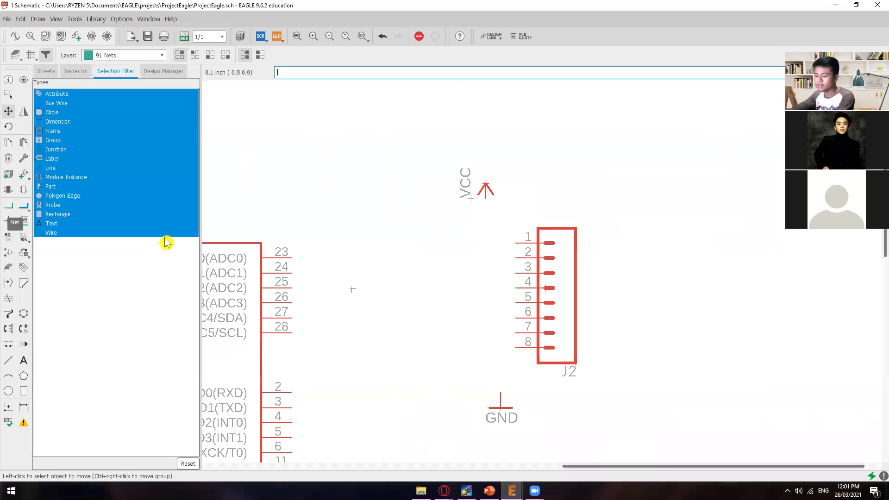
pyautogui.click(514, 243)
pyautogui.click(482, 236)
pyautogui.click(486, 182)
pyautogui.scroll(1, 501, 270)
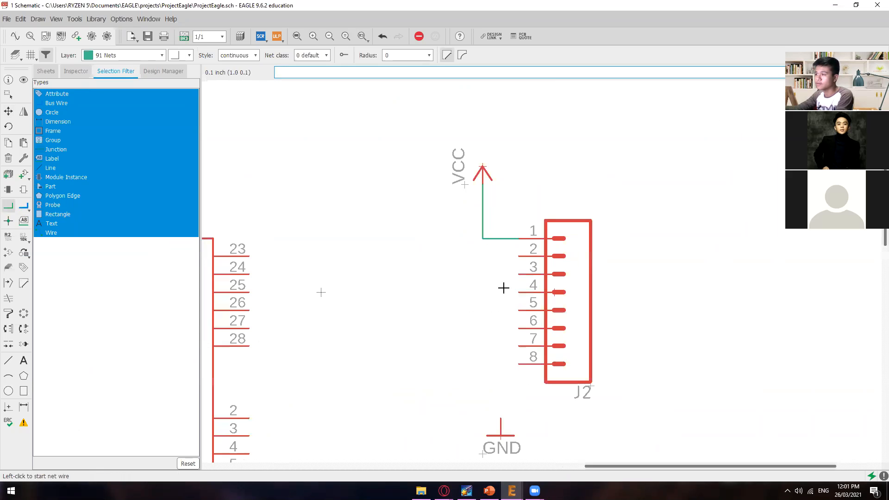
# Step: Draw a net from J2 pin 8 to the GND symbol below the connector
pyautogui.scroll(1, 520, 365)
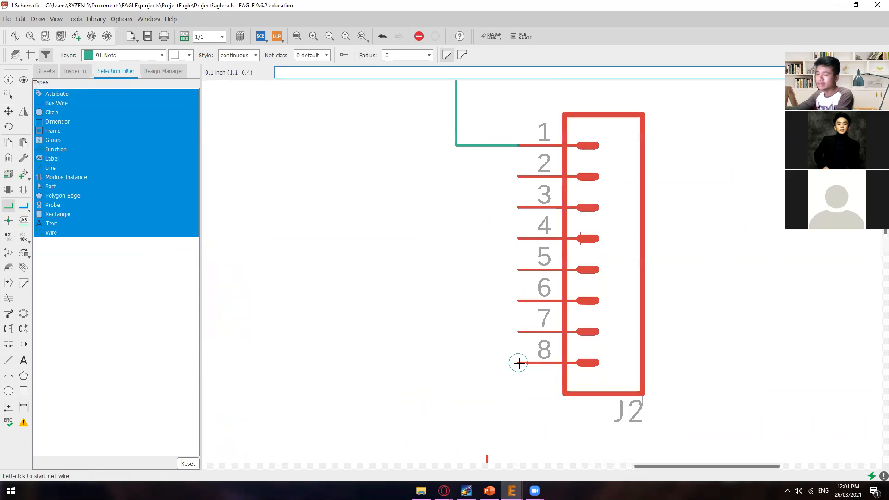
pyautogui.scroll(-1, 518, 363)
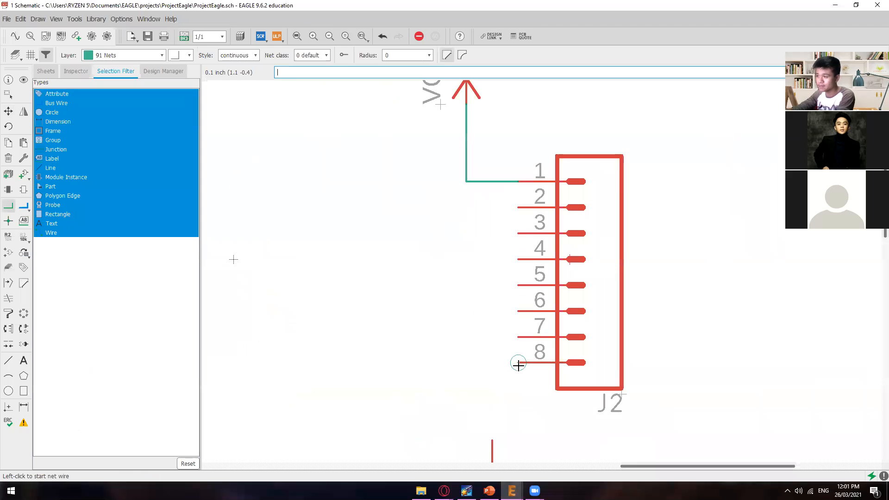
pyautogui.scroll(-1, 518, 365)
pyautogui.scroll(5, 518, 365)
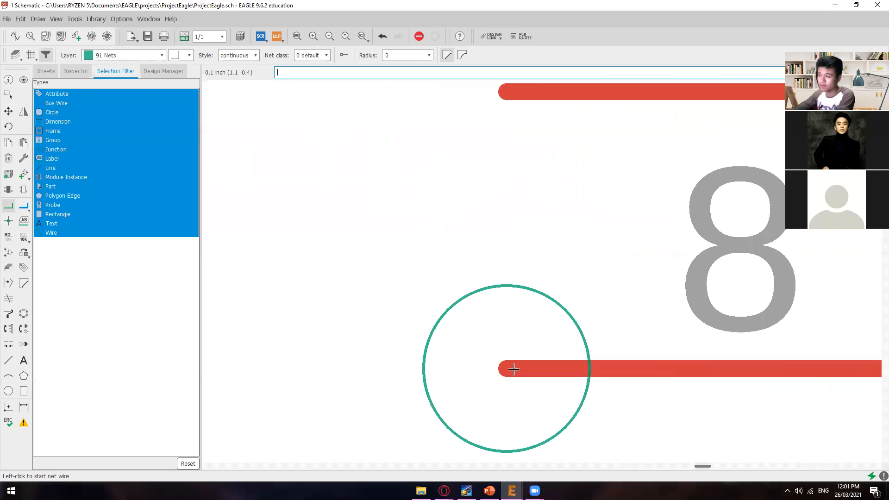
pyautogui.scroll(-5, 514, 369)
pyautogui.moveTo(517, 337); pyautogui.dragTo(518, 301, button='middle')
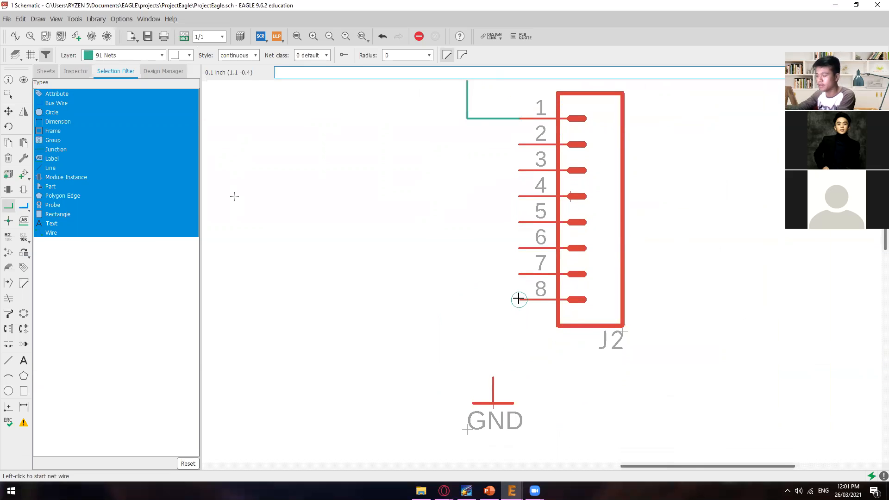
pyautogui.click(519, 299)
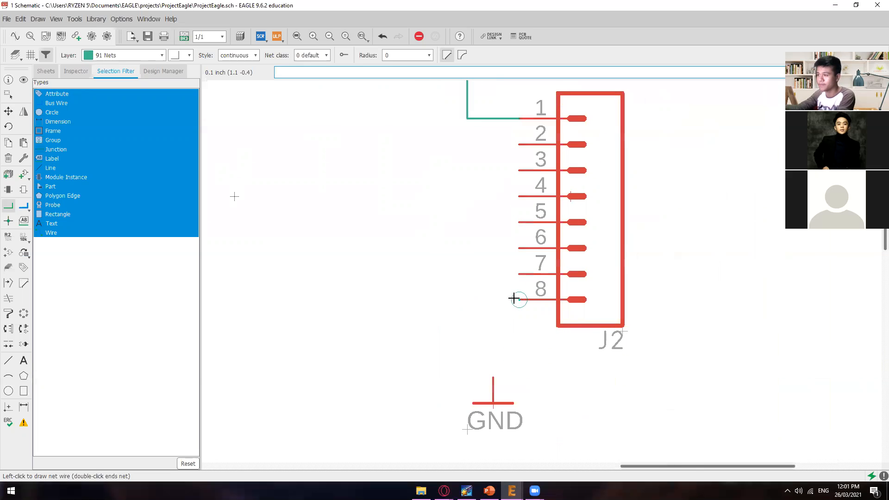
pyautogui.click(487, 300)
pyautogui.scroll(9, 494, 378)
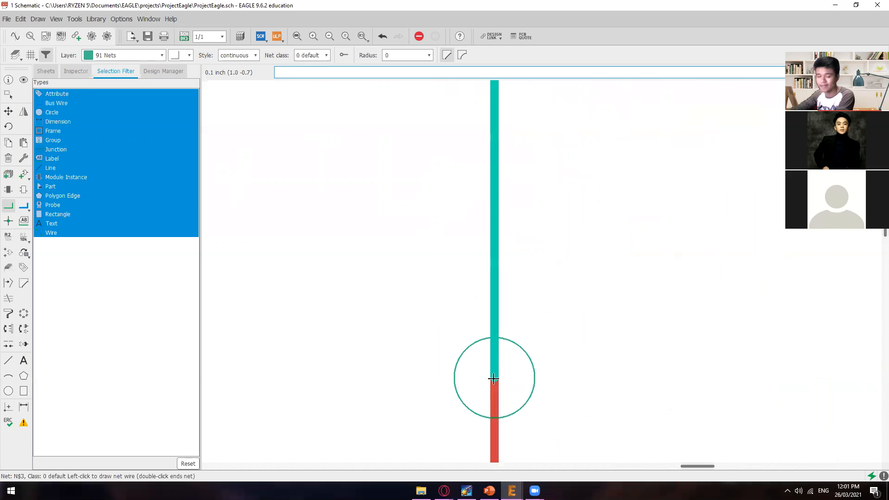
pyautogui.scroll(-4, 494, 378)
pyautogui.scroll(5, 494, 378)
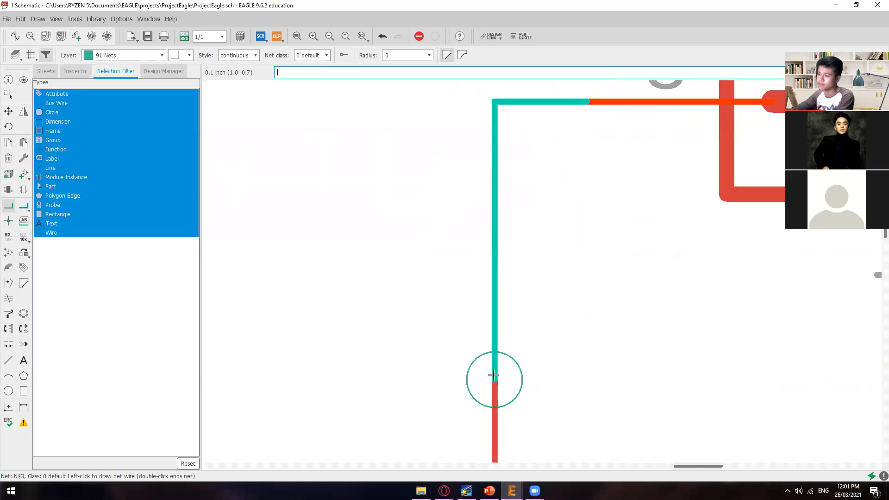
pyautogui.scroll(-2, 494, 379)
pyautogui.click(494, 379)
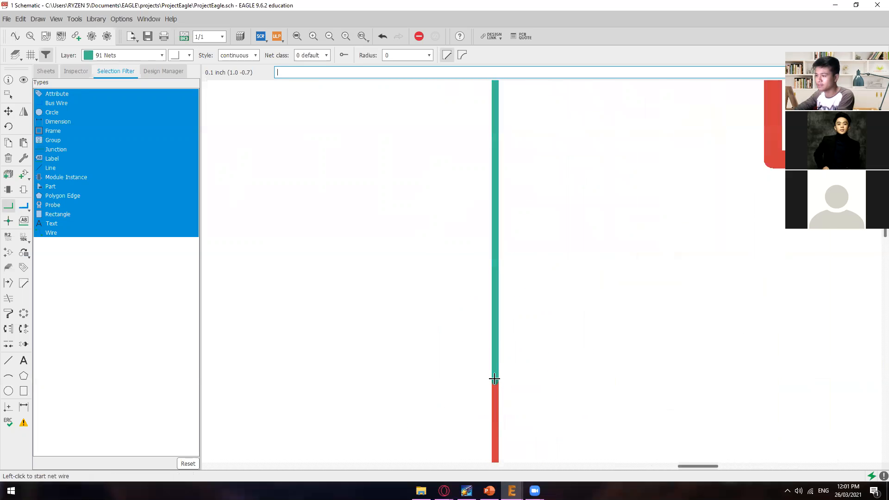
# Step: Draw straight nets from J2 pins 2, 3 and 4 to U1's PC0, PC1 and PC2 pins
pyautogui.scroll(-2, 495, 379)
pyautogui.scroll(-3, 495, 379)
pyautogui.scroll(-4, 444, 315)
pyautogui.moveTo(410, 301); pyautogui.dragTo(510, 343, button='middle')
pyautogui.click(569, 228)
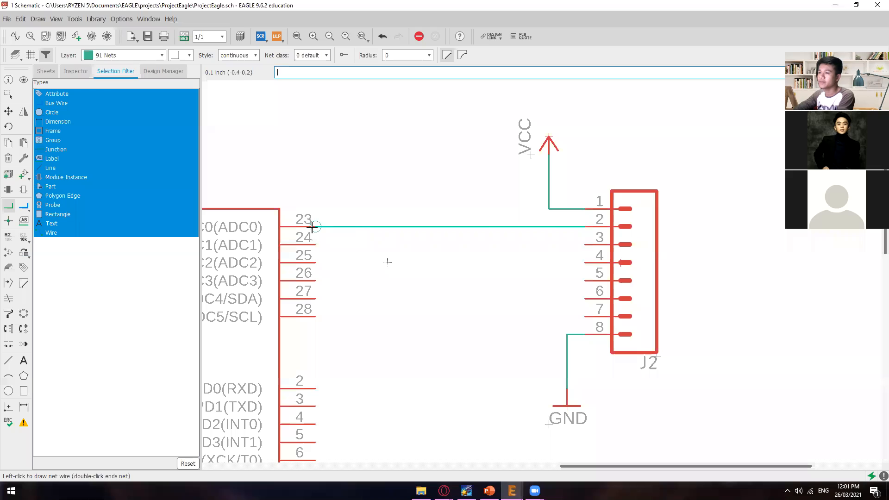
pyautogui.click(312, 228)
pyautogui.click(586, 245)
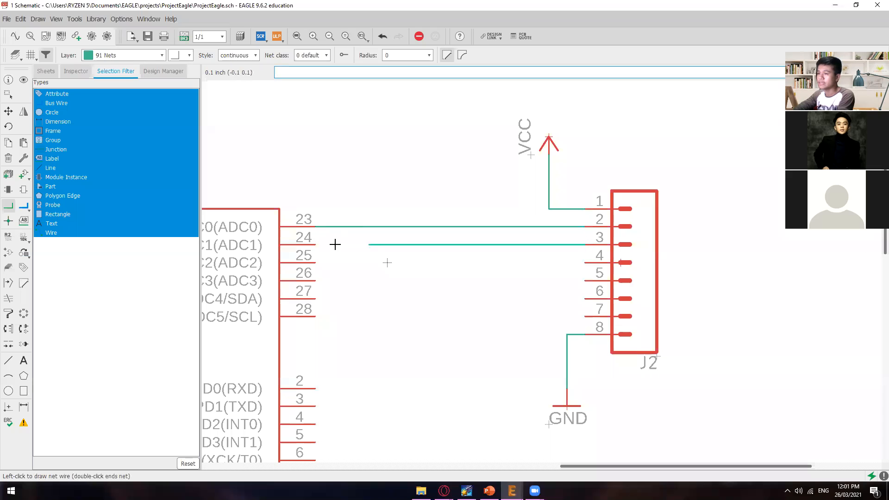
pyautogui.click(313, 244)
pyautogui.click(588, 263)
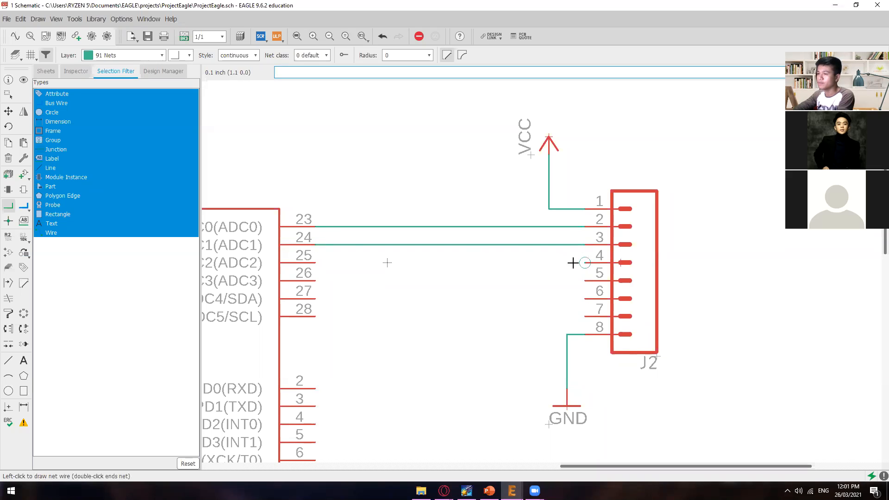
pyautogui.click(313, 263)
# Step: Draw straight nets from J2 pins 5, 6 and 7 to U1's PC3, PC4 and PC5 pins
pyautogui.click(586, 281)
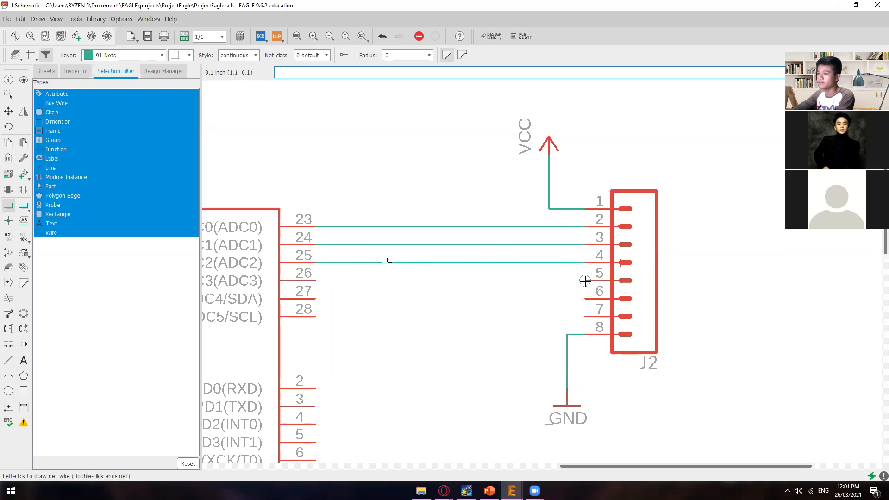
pyautogui.click(314, 280)
pyautogui.click(585, 299)
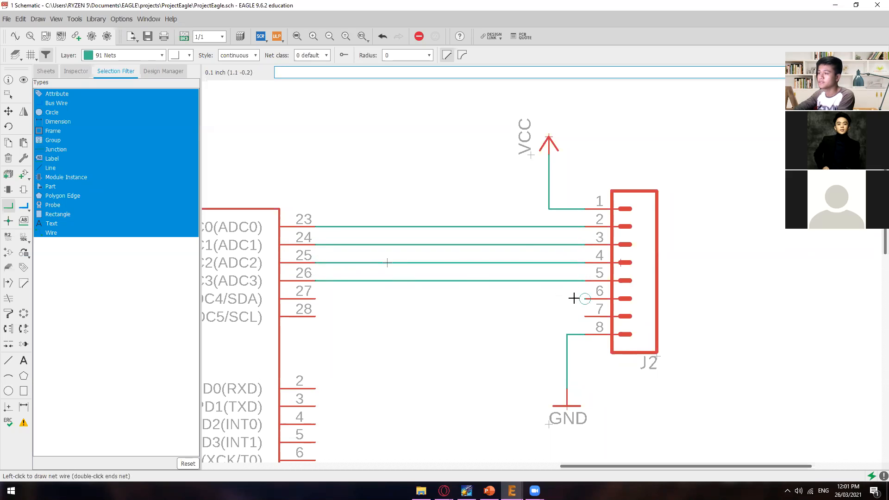
pyautogui.click(313, 299)
pyautogui.click(585, 316)
pyautogui.click(313, 316)
pyautogui.scroll(-5, 388, 334)
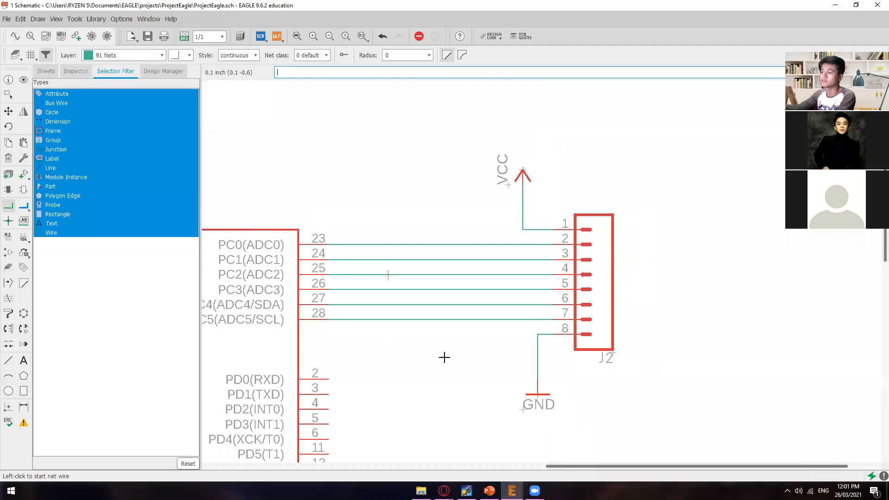
pyautogui.scroll(-1, 608, 292)
pyautogui.moveTo(608, 283); pyautogui.dragTo(602, 350, button='middle')
pyautogui.scroll(2, 635, 352)
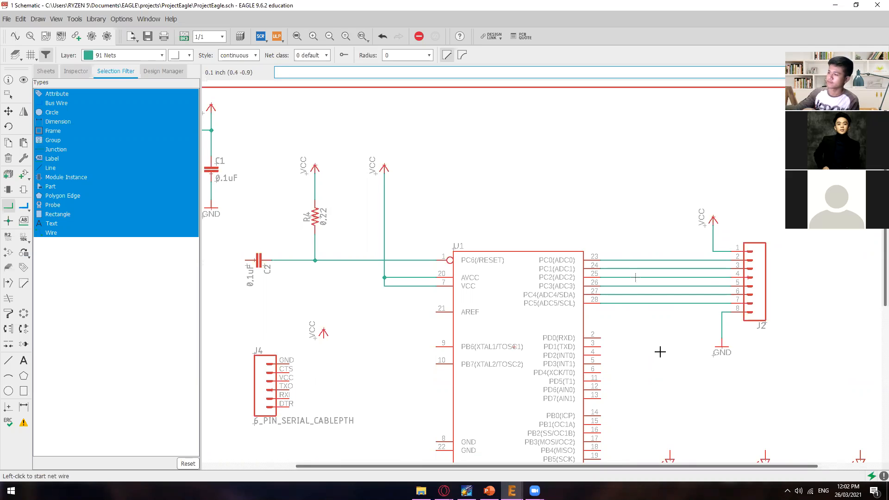
pyautogui.scroll(-2, 660, 351)
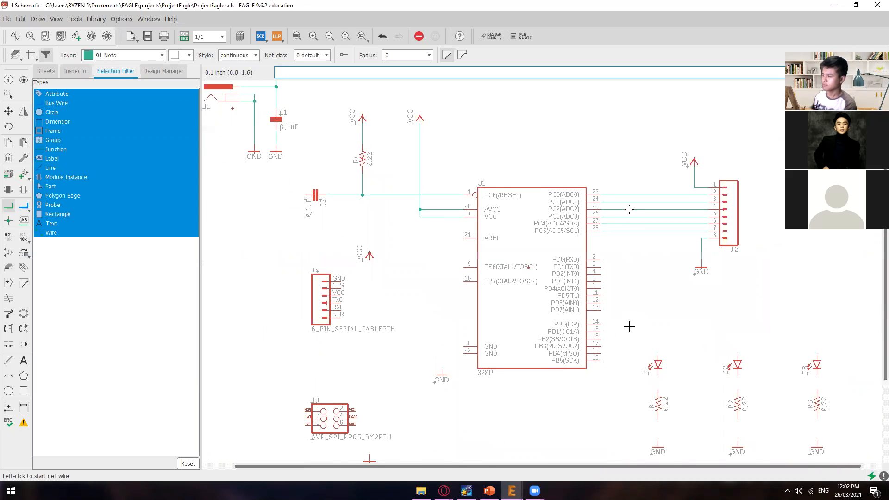
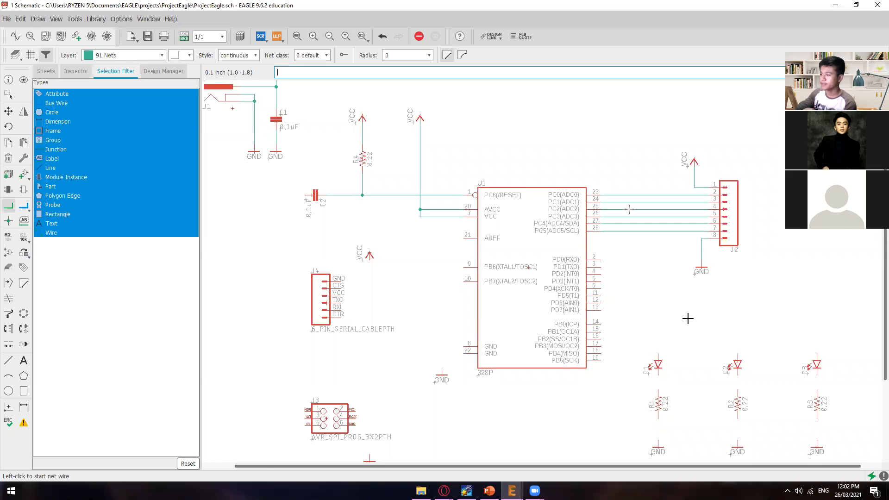
# Step: Examine on the PowerPoint slide how LEDs D1 to D3 and their resistors are routed to U1 and GND, then return to the EAGLE schematic
pyautogui.moveTo(687, 318); pyautogui.dragTo(643, 263, button='middle')
pyautogui.moveTo(489, 491)
pyautogui.click(525, 460)
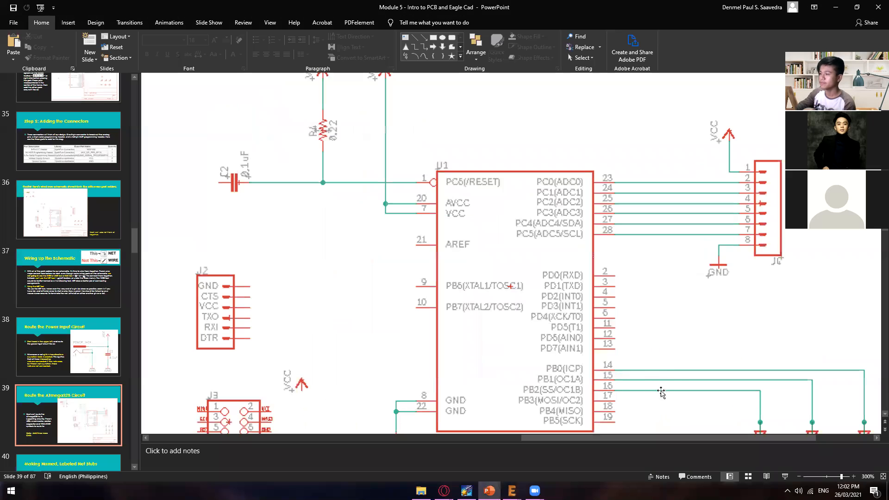
pyautogui.scroll(-1, 642, 270)
pyautogui.scroll(-4, 641, 269)
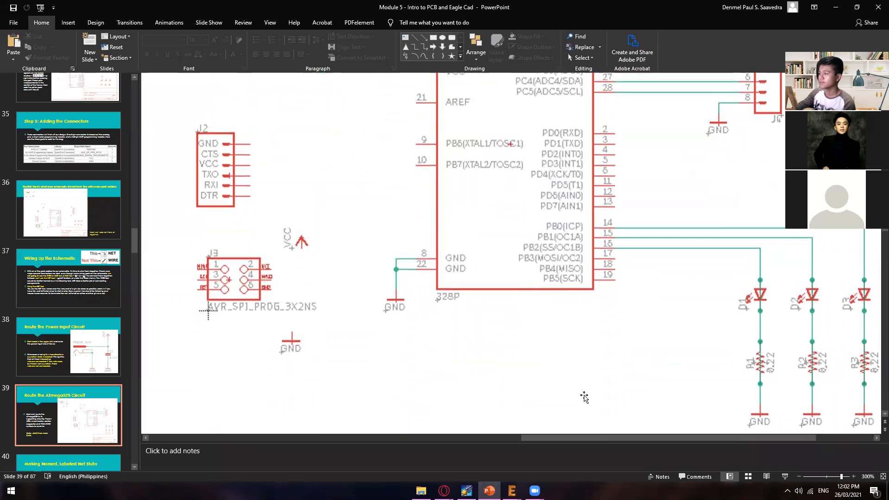
pyautogui.moveTo(644, 438); pyautogui.dragTo(687, 438)
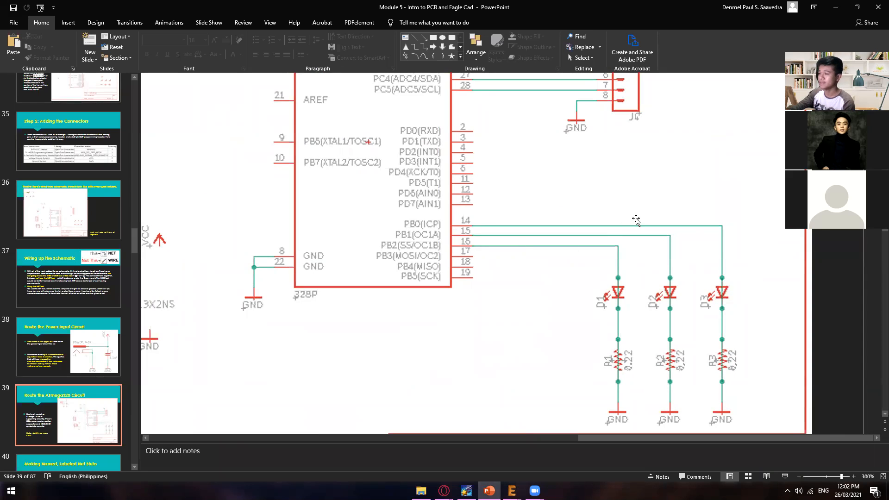
pyautogui.moveTo(511, 491)
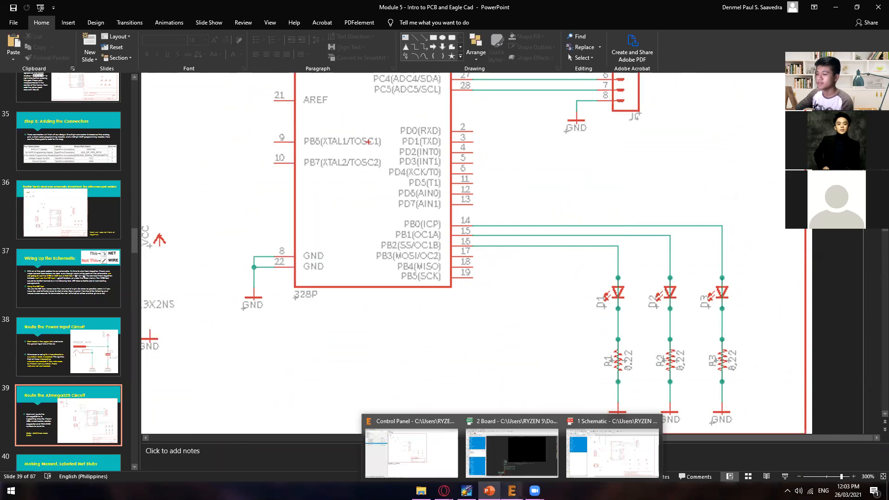
pyautogui.click(581, 443)
# Step: Draw a net from U1's PB2 pin across and straight down through D1 and R1 to the GND symbol below
pyautogui.moveTo(645, 316); pyautogui.dragTo(526, 280, button='middle')
pyautogui.scroll(3, 512, 264)
pyautogui.scroll(1, 526, 280)
pyautogui.moveTo(472, 251); pyautogui.dragTo(417, 256, button='middle')
pyautogui.click(317, 259)
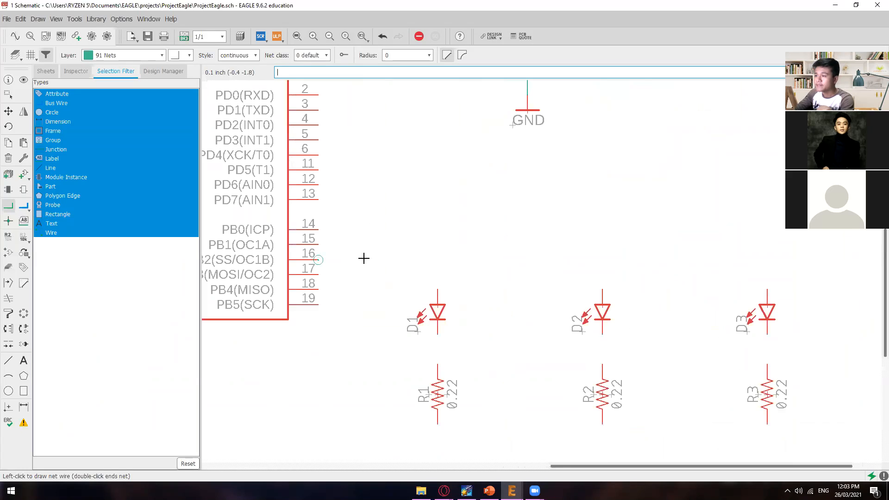
pyautogui.click(438, 260)
pyautogui.scroll(-3, 468, 321)
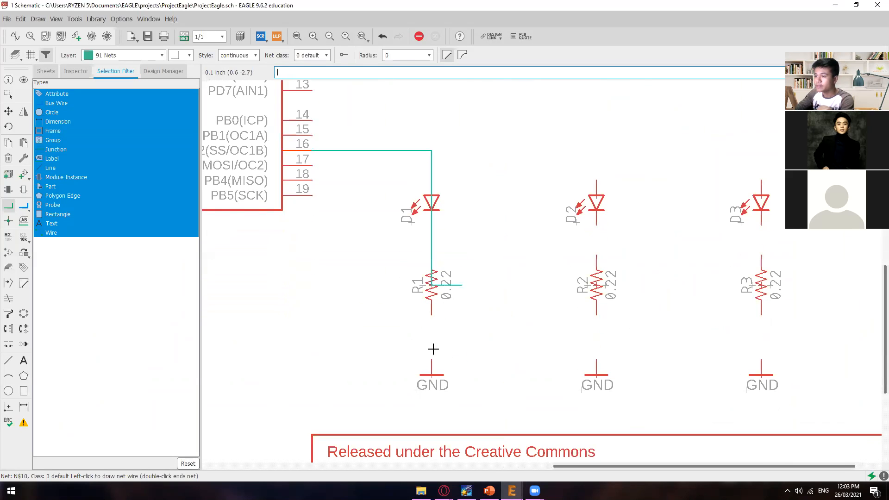
pyautogui.click(432, 361)
pyautogui.moveTo(521, 276); pyautogui.dragTo(477, 315, button='middle')
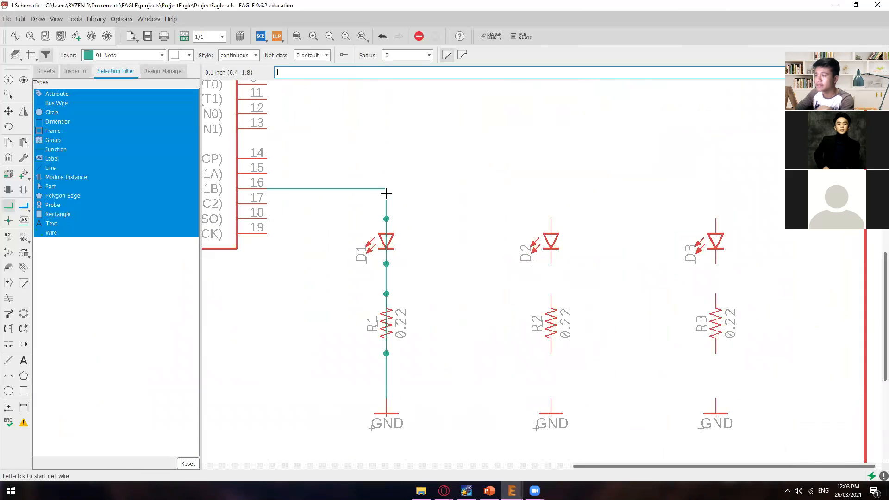
# Step: Draw a net from U1's PB1 pin across and straight down through D2 and R2 to the GND symbol below
pyautogui.click(384, 188)
pyautogui.click(264, 173)
pyautogui.click(551, 174)
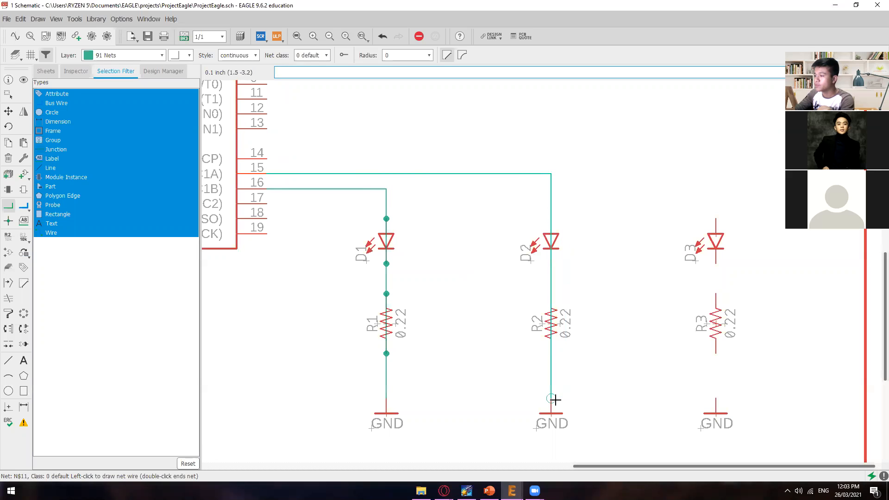
pyautogui.click(551, 399)
# Step: Draw a net from U1's PB0 pin across and straight down through D3 and R3 to the GND symbol below
pyautogui.click(264, 158)
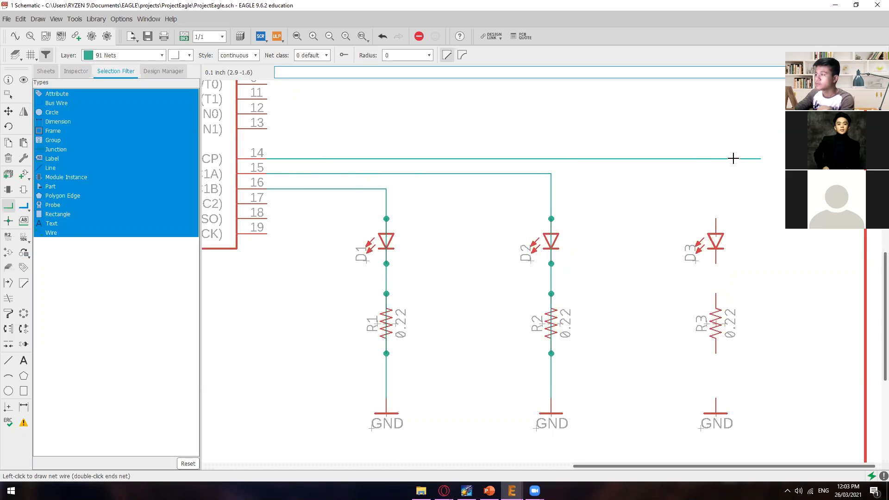
pyautogui.click(715, 167)
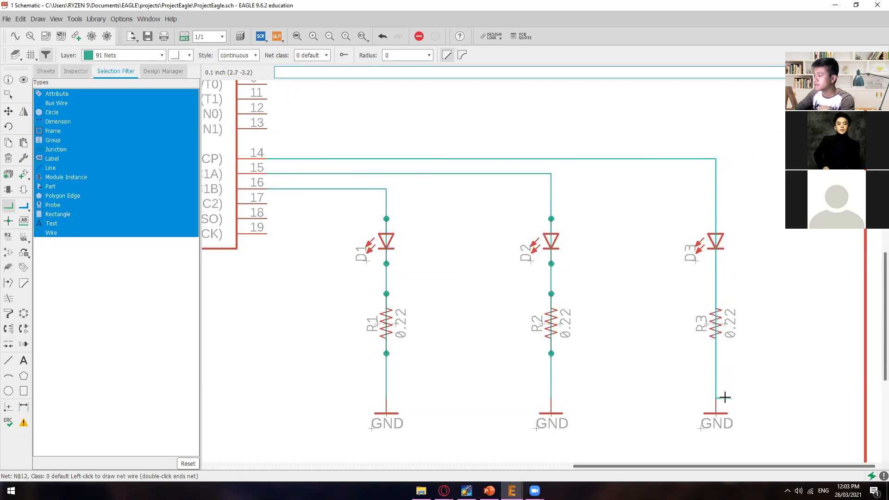
pyautogui.click(720, 398)
pyautogui.scroll(-3, 775, 299)
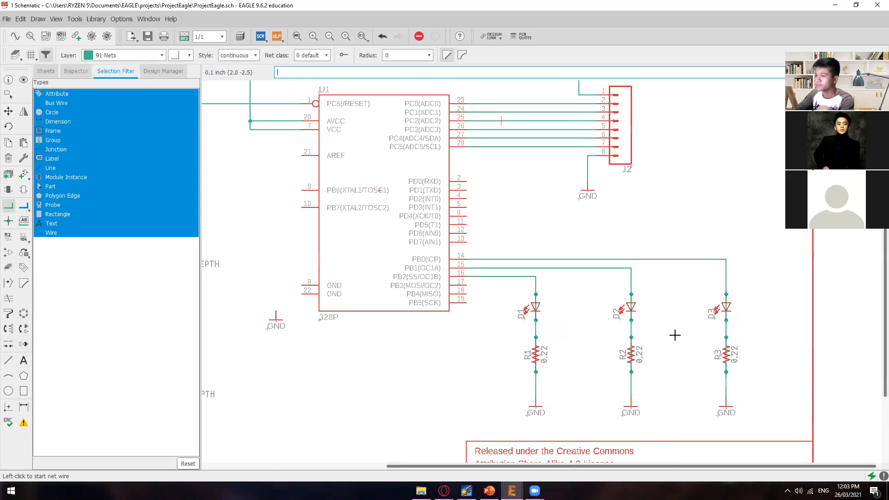
pyautogui.scroll(4, 555, 303)
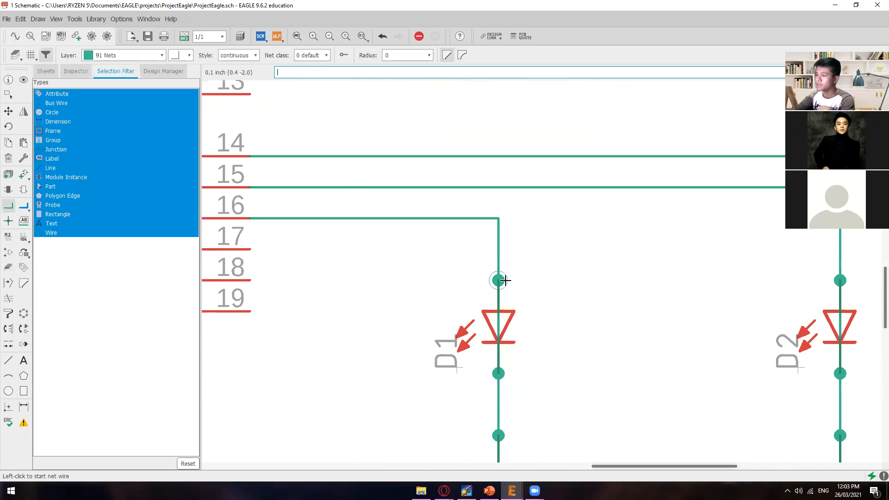
pyautogui.scroll(-1, 520, 289)
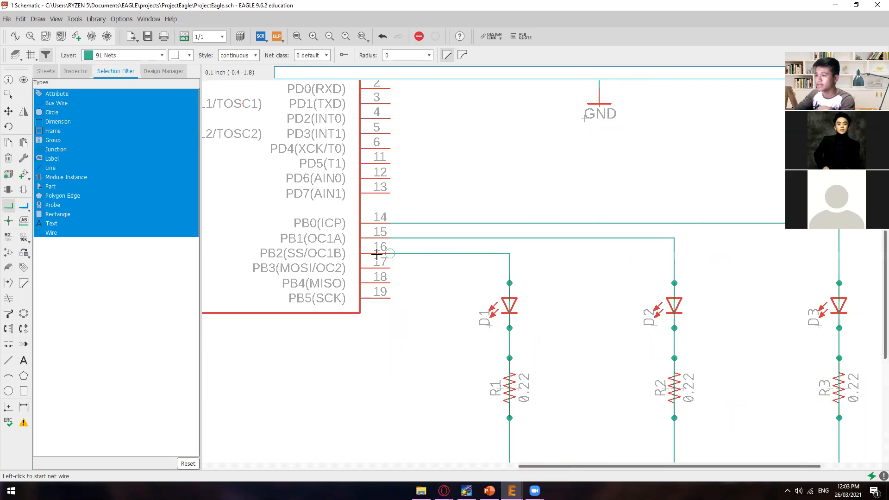
pyautogui.scroll(2, 528, 350)
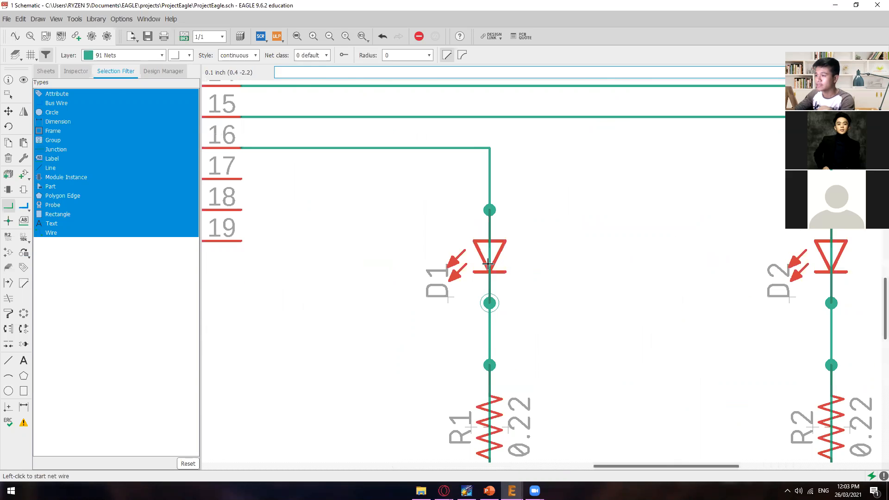
pyautogui.scroll(-2, 501, 276)
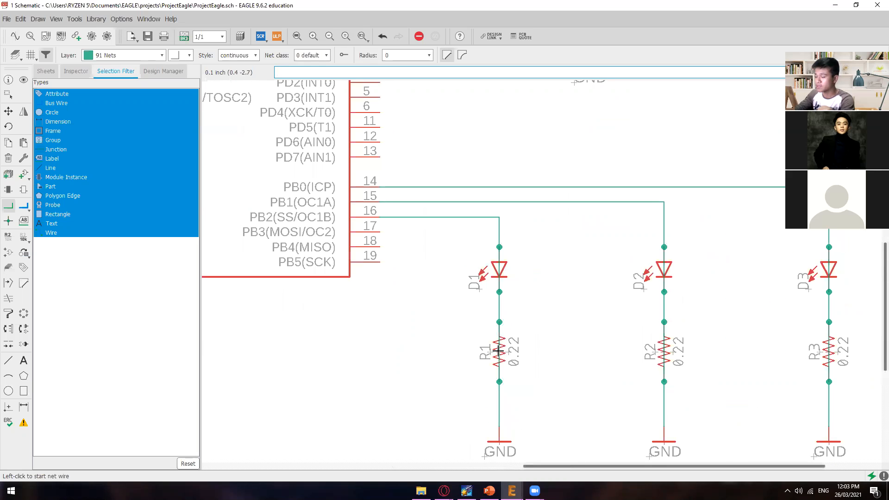
# Step: Examine the nets of the three LED branches and the connections between U1 and connector J2
pyautogui.scroll(2, 576, 351)
pyautogui.scroll(1, 588, 349)
pyautogui.moveTo(602, 295); pyautogui.dragTo(684, 189, button='middle')
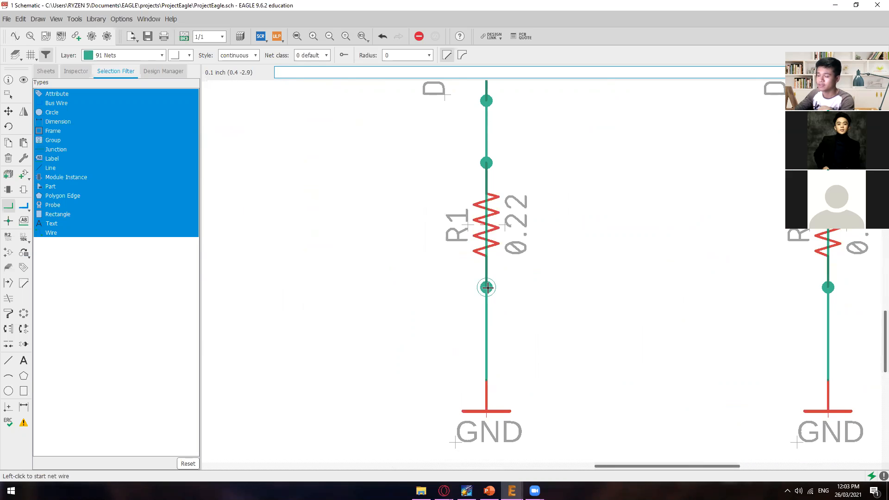
pyautogui.scroll(-3, 570, 337)
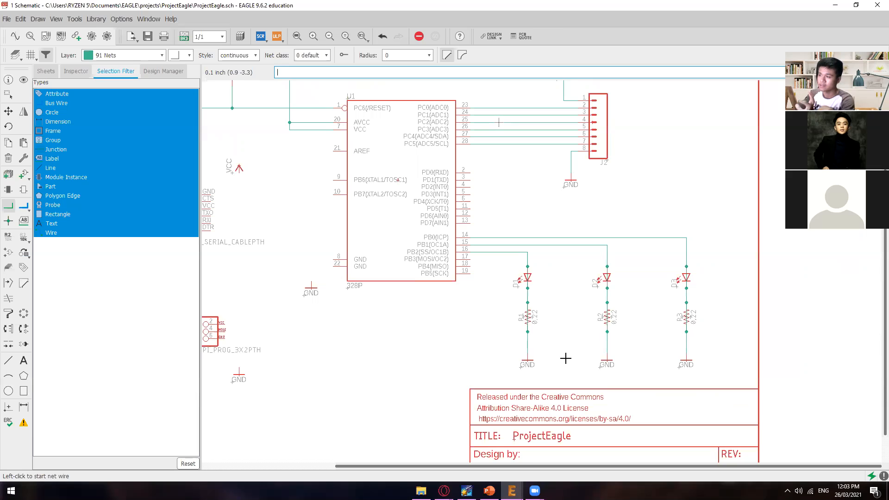
pyautogui.scroll(-1, 570, 344)
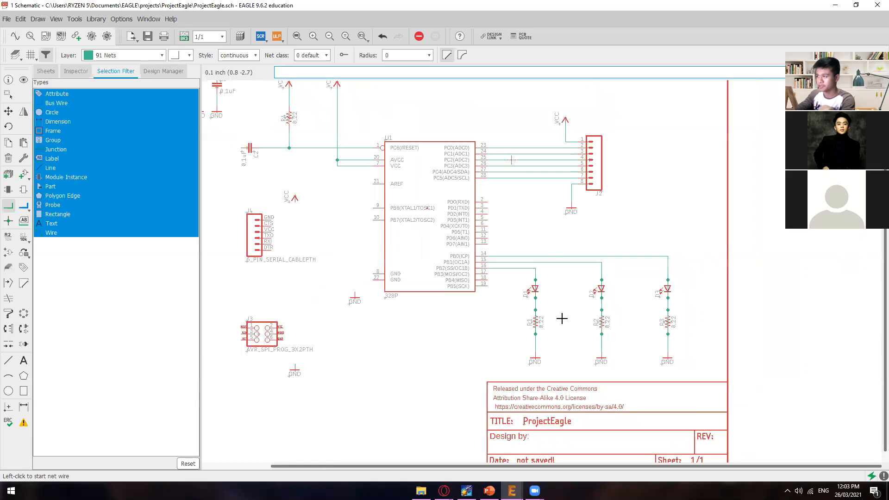
pyautogui.scroll(1, 537, 186)
pyautogui.scroll(2, 537, 186)
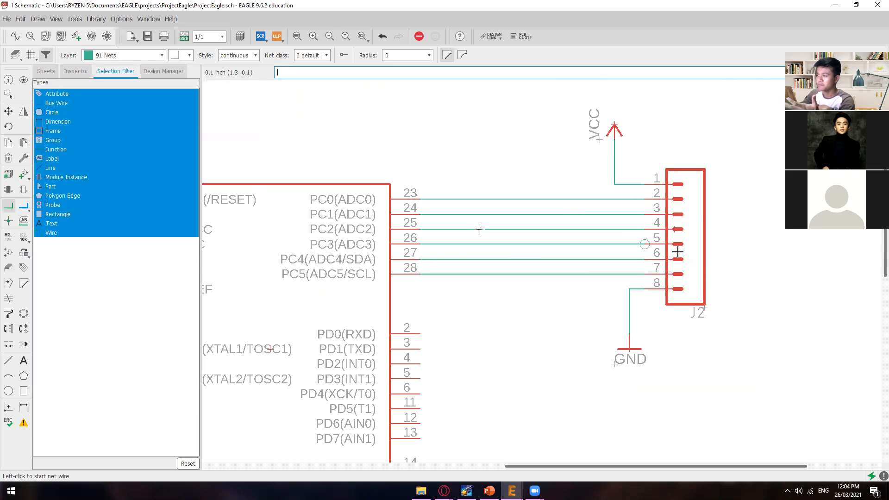
pyautogui.scroll(-1, 657, 268)
pyautogui.scroll(-1, 658, 269)
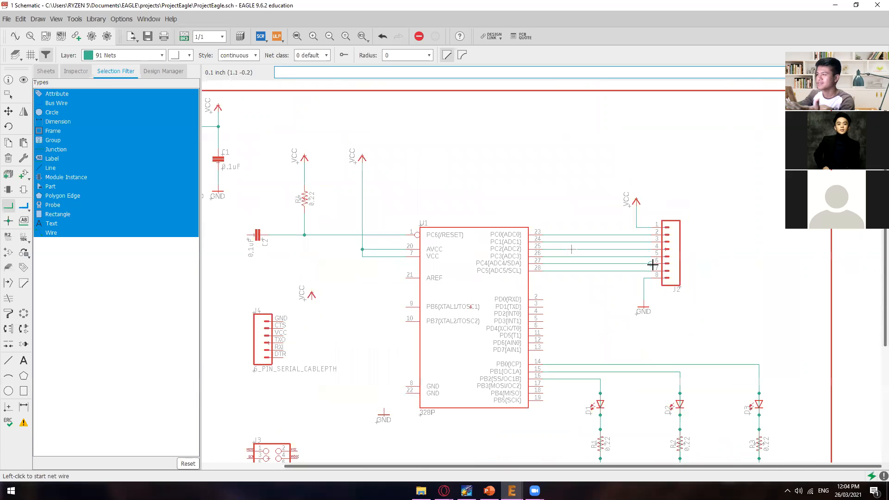
pyautogui.scroll(2, 643, 274)
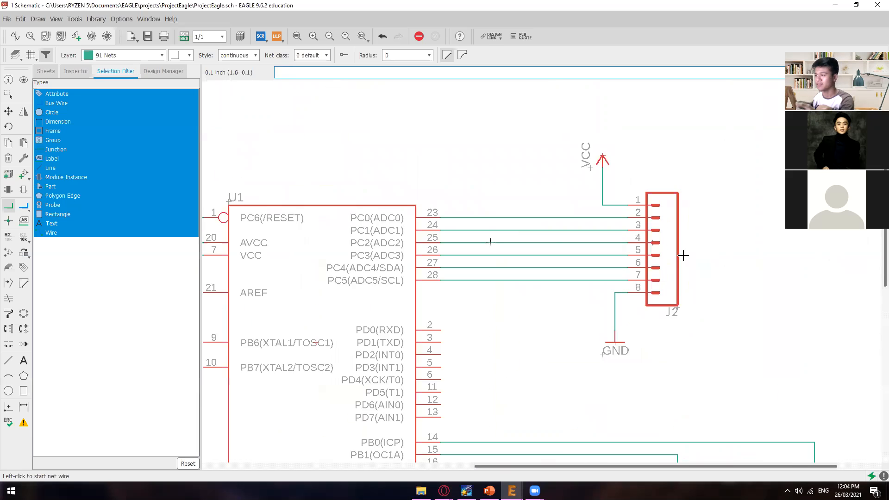
pyautogui.scroll(-2, 642, 293)
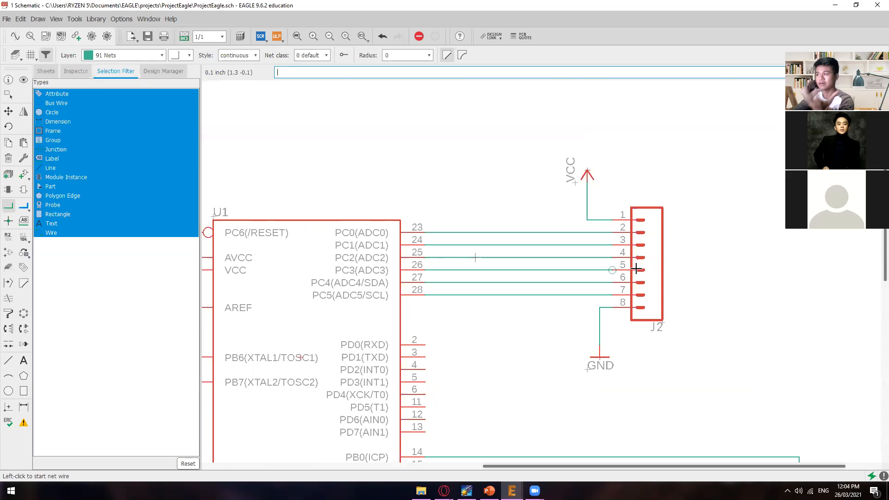
pyautogui.scroll(-5, 632, 270)
pyautogui.moveTo(619, 308); pyautogui.dragTo(639, 284, button='middle')
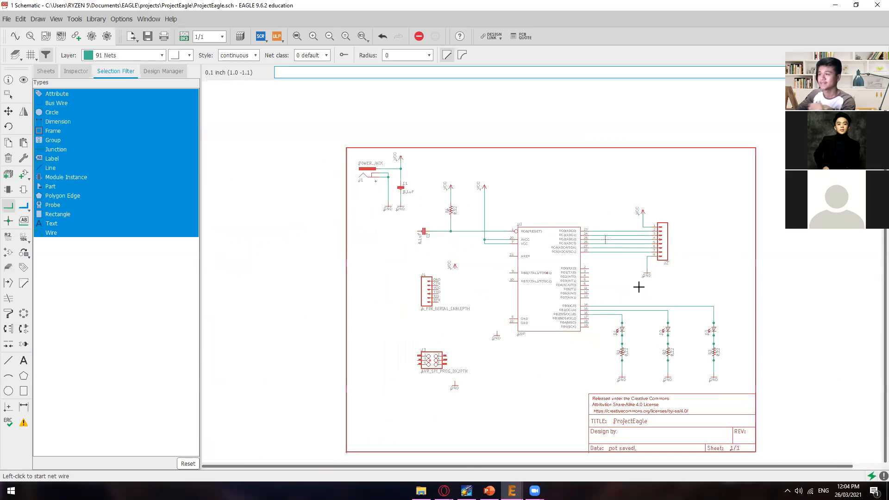
# Step: Examine the remaining unrouted parts around connectors J4 and J3 and U1's GND pins
pyautogui.scroll(5, 463, 343)
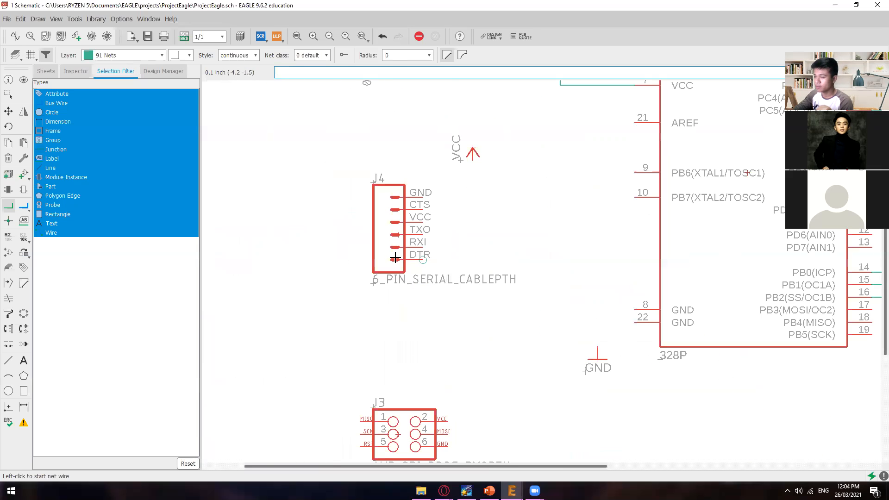
pyautogui.scroll(-3, 472, 329)
pyautogui.scroll(2, 463, 331)
pyautogui.moveTo(477, 308); pyautogui.dragTo(470, 365, button='middle')
pyautogui.scroll(-2, 635, 369)
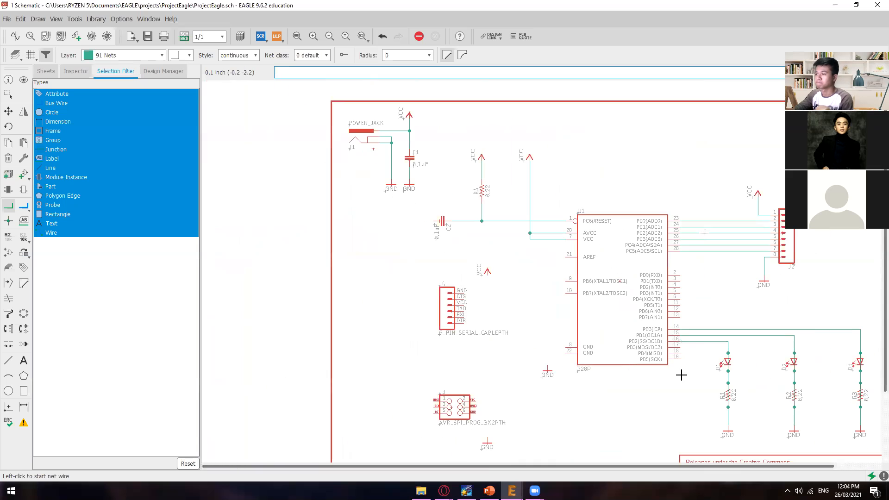
pyautogui.moveTo(681, 375); pyautogui.dragTo(547, 349, button='middle')
pyautogui.moveTo(701, 365); pyautogui.dragTo(675, 347, button='middle')
pyautogui.scroll(1, 666, 352)
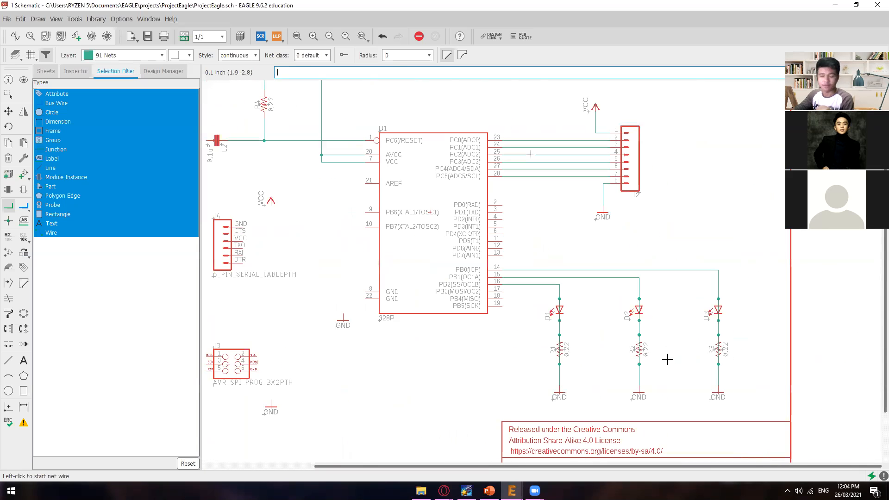
pyautogui.moveTo(462, 349); pyautogui.dragTo(563, 364, button='middle')
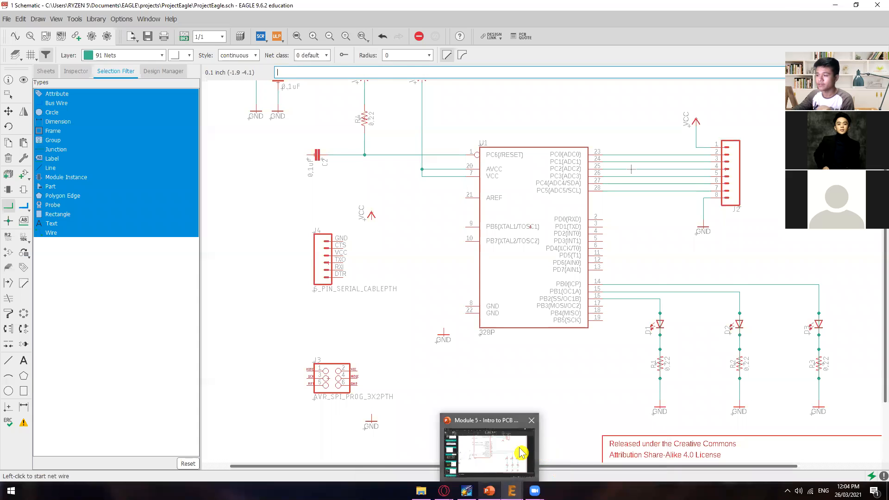
# Step: Check on the PowerPoint slide how U1's GND pins are routed, then return to the EAGLE schematic
pyautogui.click(490, 491)
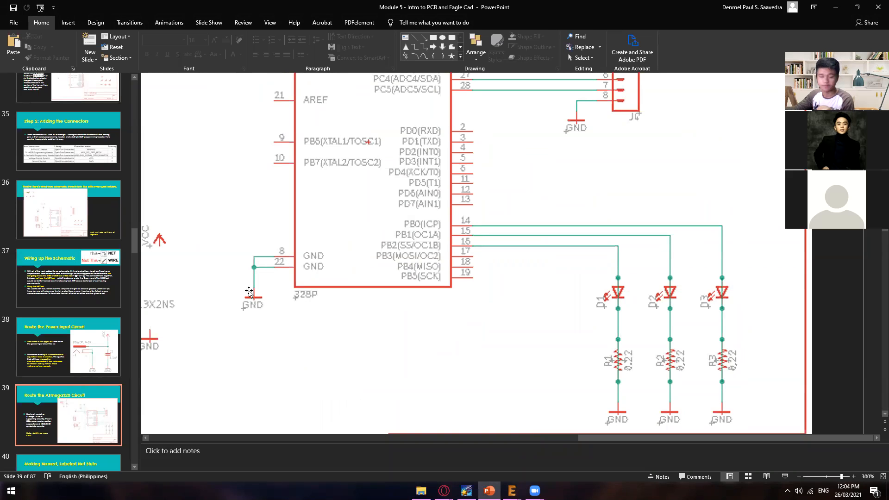
pyautogui.moveTo(511, 490)
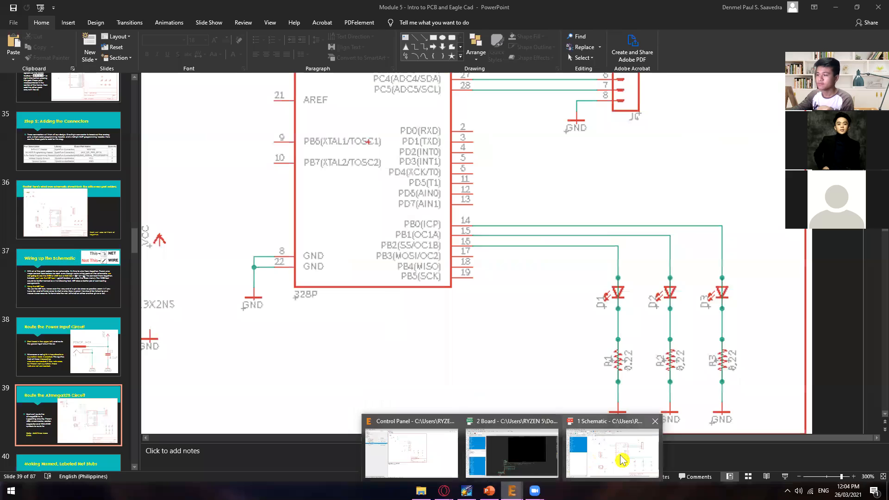
pyautogui.click(621, 460)
# Step: Draw a net from U1's GND pin 22 to the nearby GND symbol and join GND pin 8 to that net
pyautogui.scroll(5, 389, 340)
pyautogui.click(503, 251)
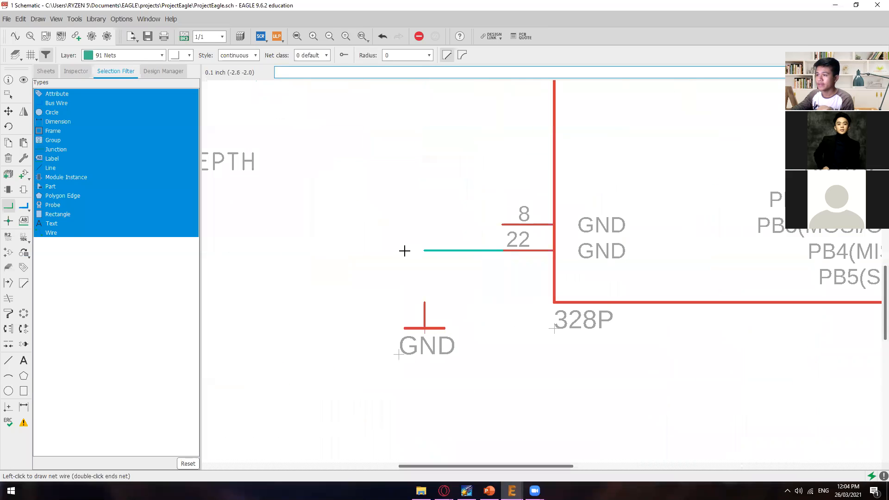
pyautogui.click(425, 303)
pyautogui.click(502, 225)
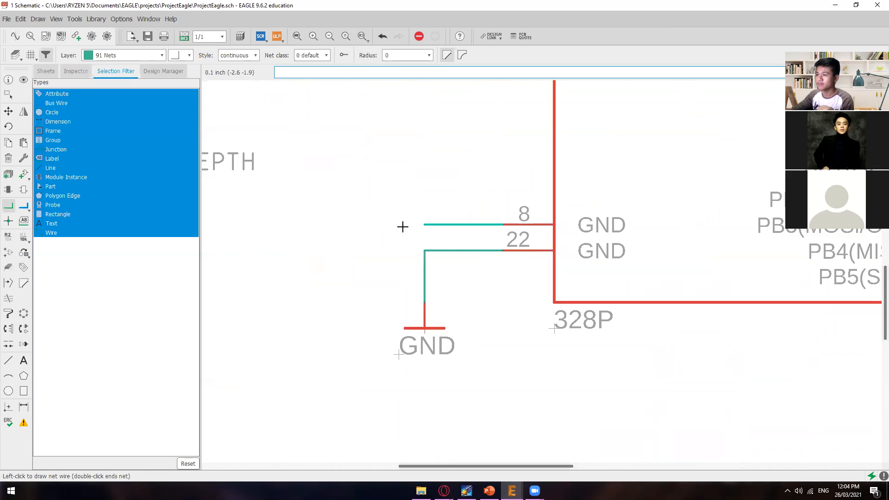
pyautogui.click(424, 250)
# Step: Examine U1's GND and VCC nets and the rest of the routed ATmega328 circuit
pyautogui.scroll(-4, 504, 306)
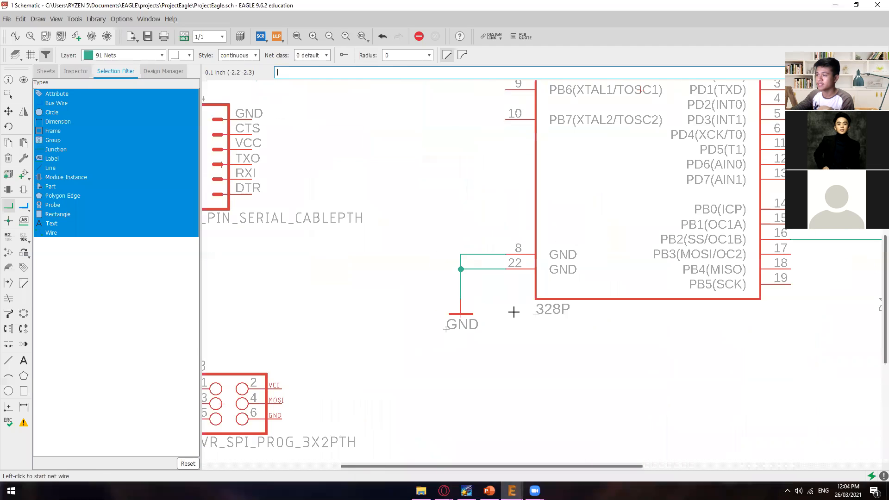
pyautogui.scroll(-2, 519, 311)
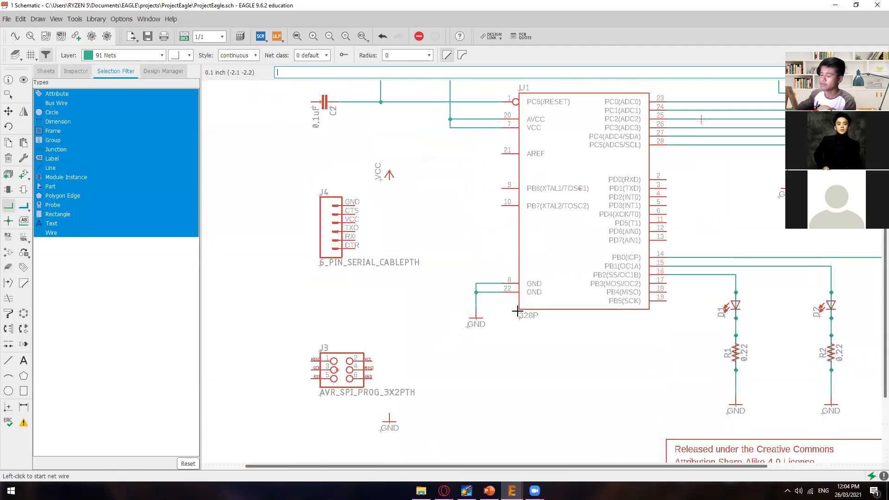
pyautogui.scroll(3, 515, 308)
pyautogui.moveTo(498, 299); pyautogui.dragTo(474, 313, button='middle')
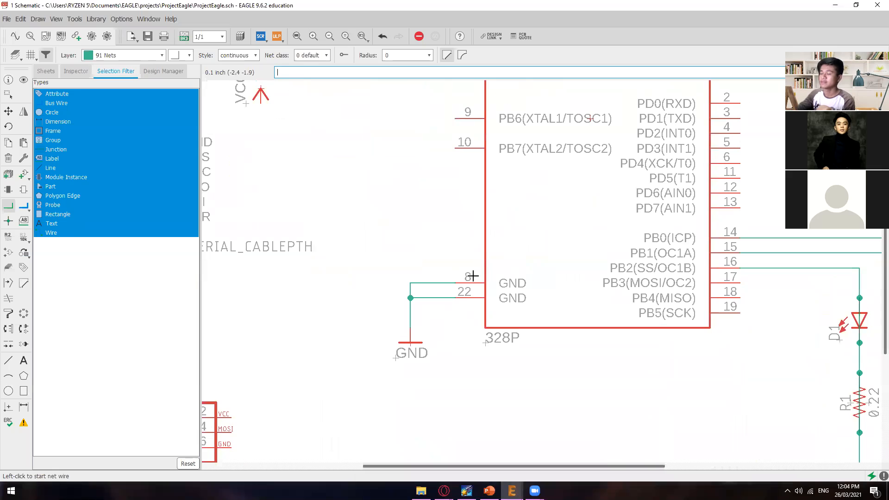
pyautogui.scroll(-3, 517, 319)
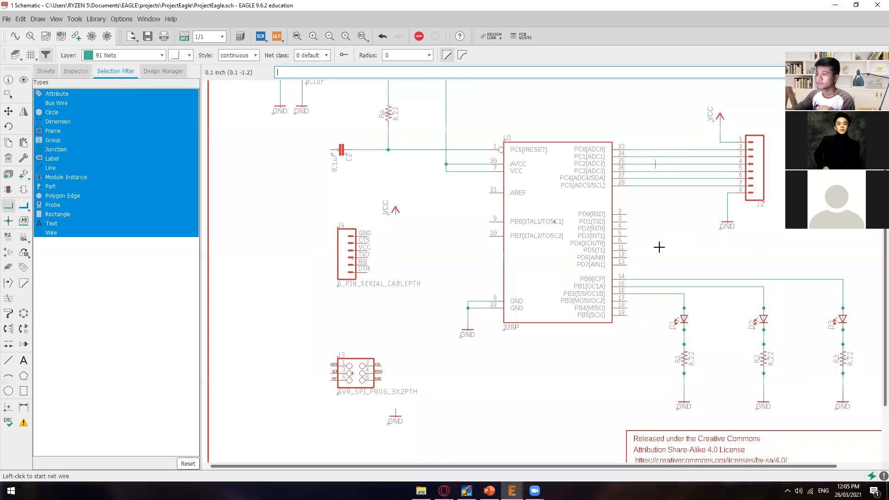
pyautogui.moveTo(458, 191); pyautogui.dragTo(464, 277, button='middle')
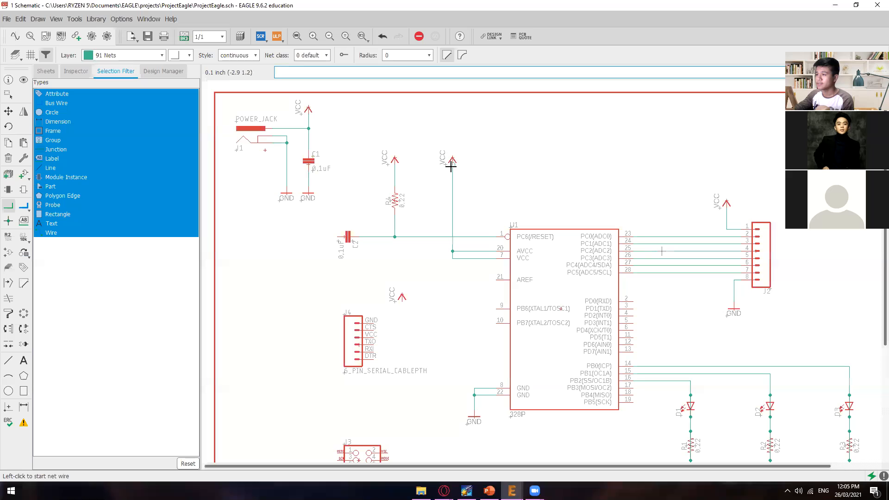
pyautogui.scroll(3, 449, 174)
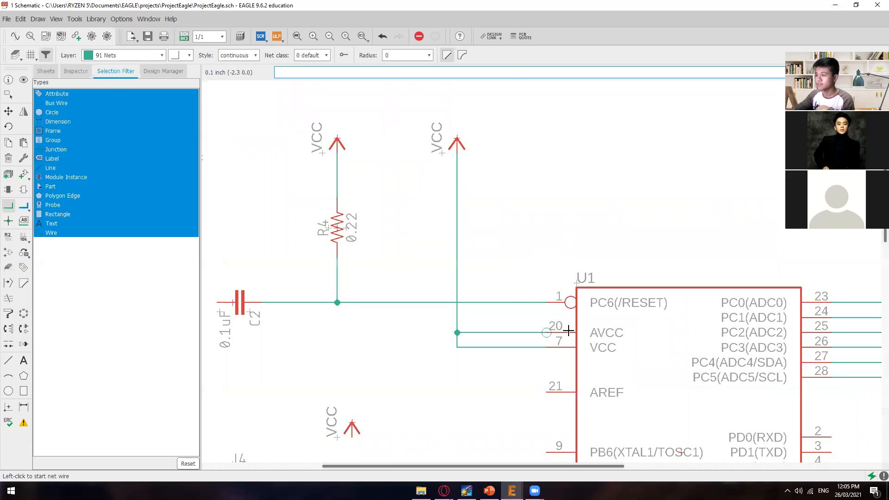
pyautogui.scroll(-3, 584, 332)
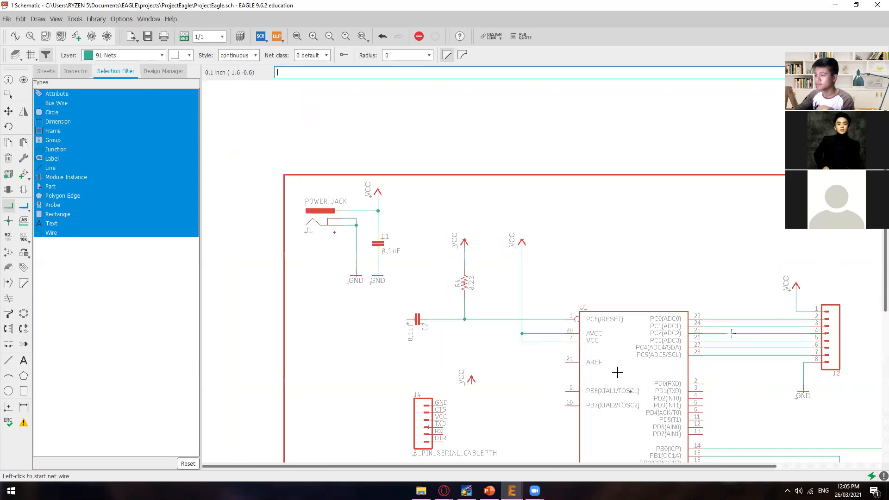
pyautogui.scroll(1, 678, 338)
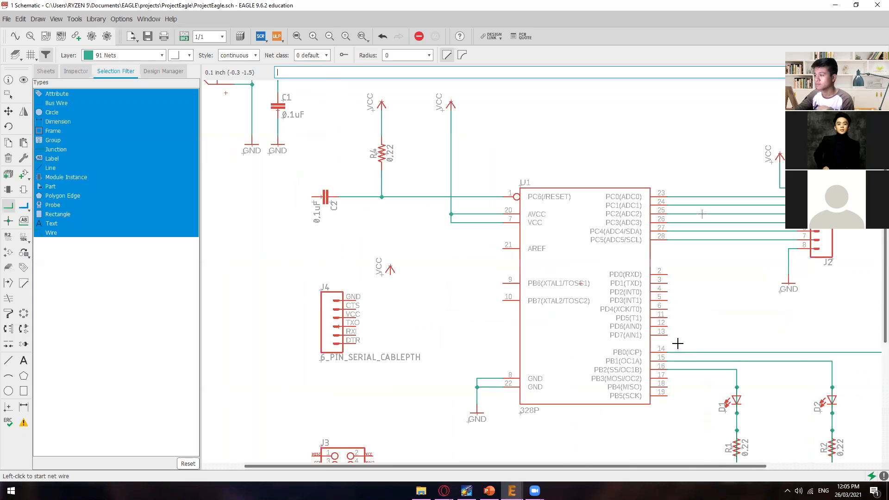
pyautogui.moveTo(667, 417); pyautogui.dragTo(645, 401, button='middle')
# Step: Compare with the ATmega328 routing slide in PowerPoint, read the slide on named, labeled net stubs, and return to the EAGLE schematic
pyautogui.moveTo(489, 491)
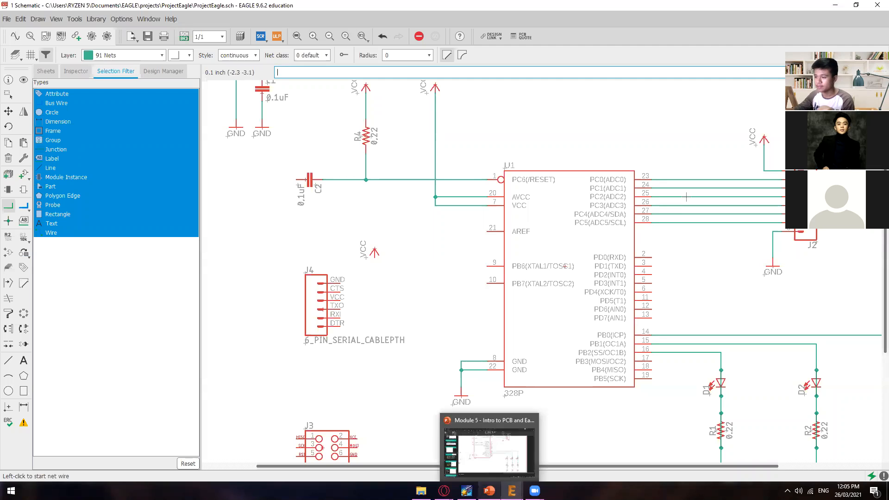
pyautogui.click(507, 464)
pyautogui.scroll(-2, 476, 359)
pyautogui.scroll(2, 412, 330)
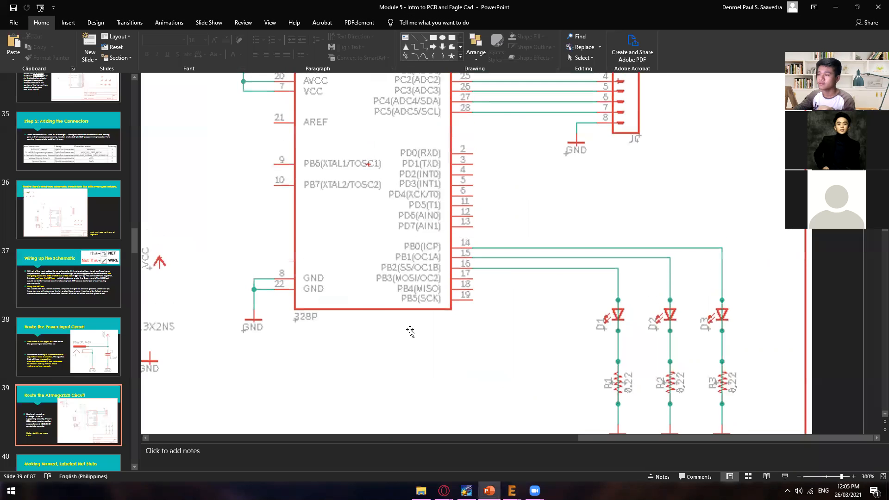
pyautogui.keyDown('ctrl'); pyautogui.scroll(-10, 409, 329); pyautogui.keyUp('ctrl')
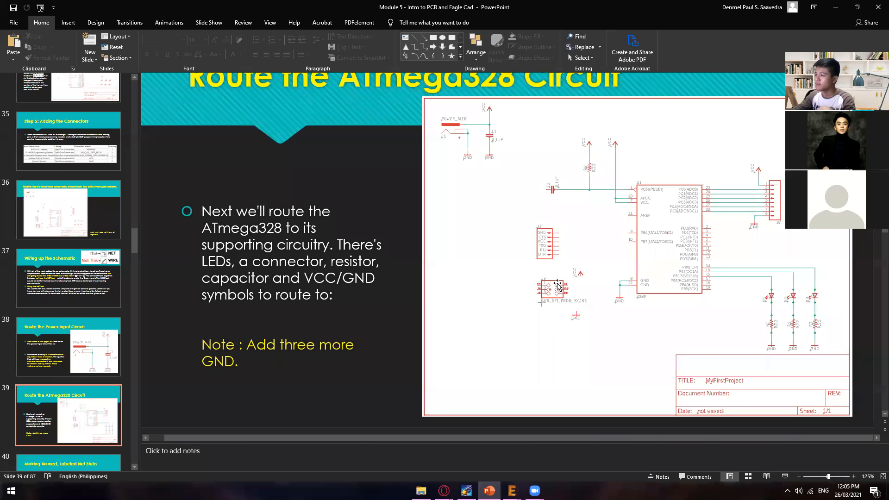
pyautogui.scroll(-3, 551, 315)
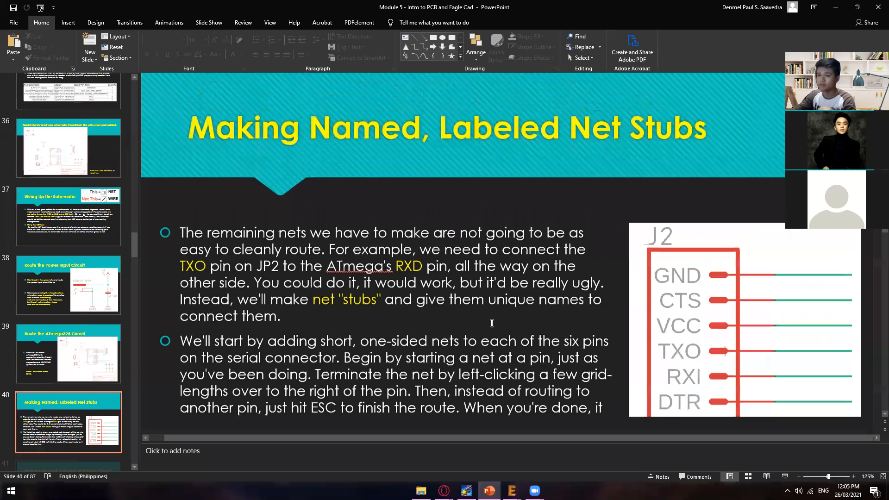
pyautogui.scroll(1, 416, 331)
pyautogui.scroll(-4, 510, 332)
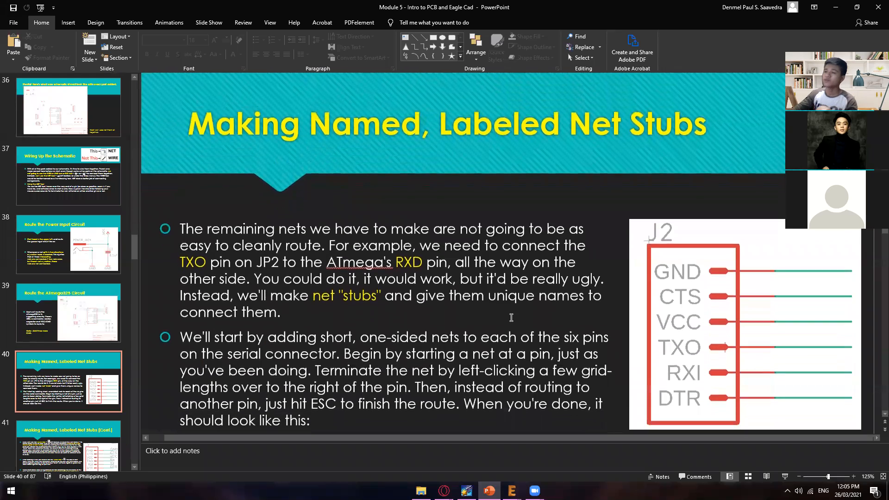
pyautogui.scroll(1, 482, 298)
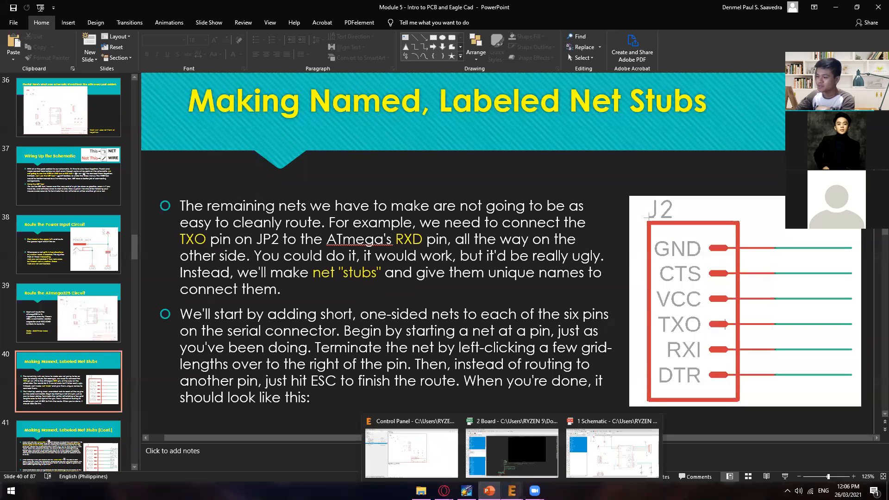
pyautogui.moveTo(511, 490)
pyautogui.click(588, 454)
pyautogui.scroll(-2, 489, 331)
pyautogui.scroll(3, 448, 264)
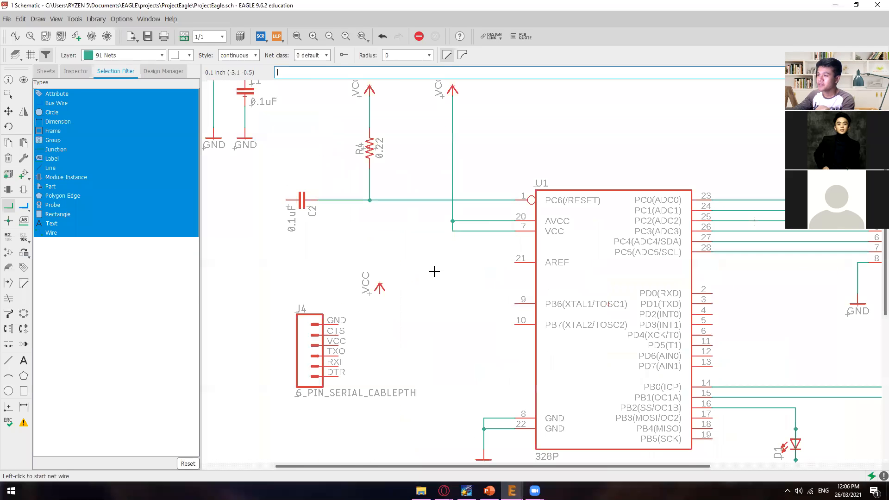
pyautogui.click(8, 243)
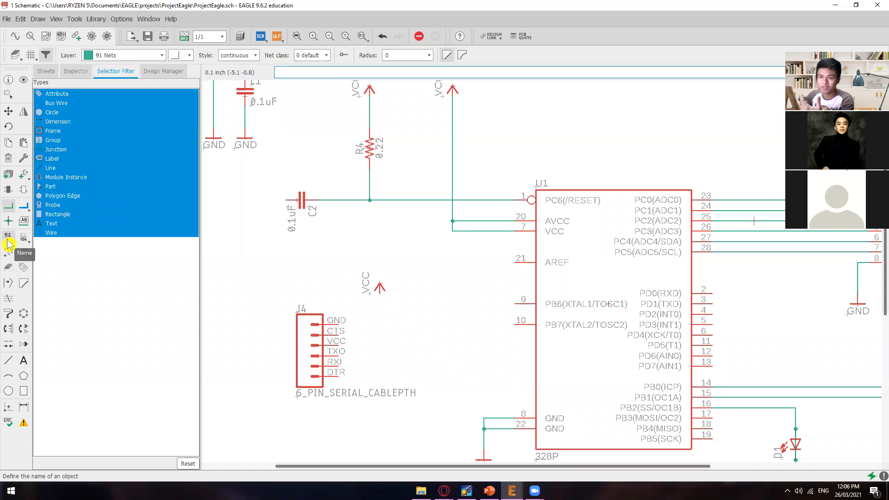
pyautogui.click(9, 242)
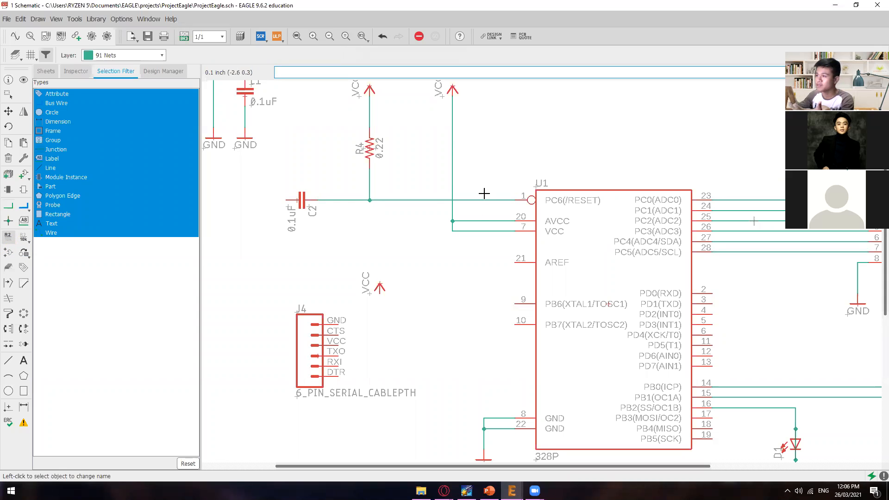
pyautogui.click(427, 200)
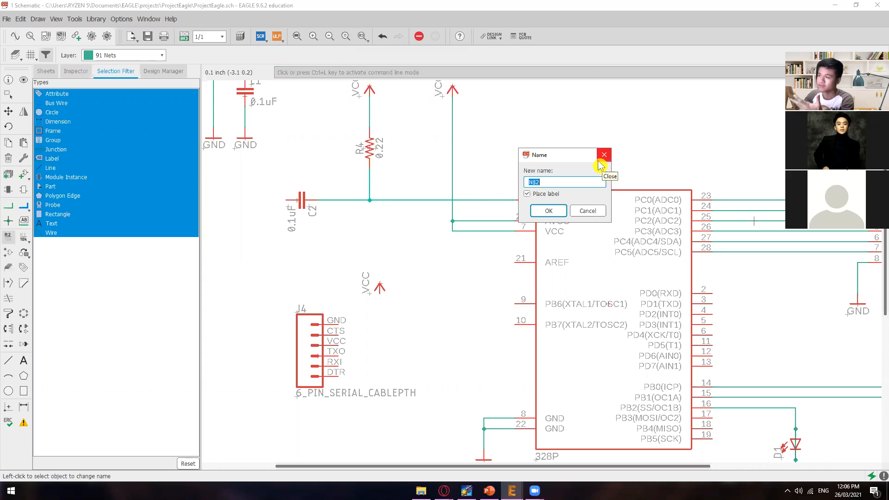
pyautogui.press('Escape')
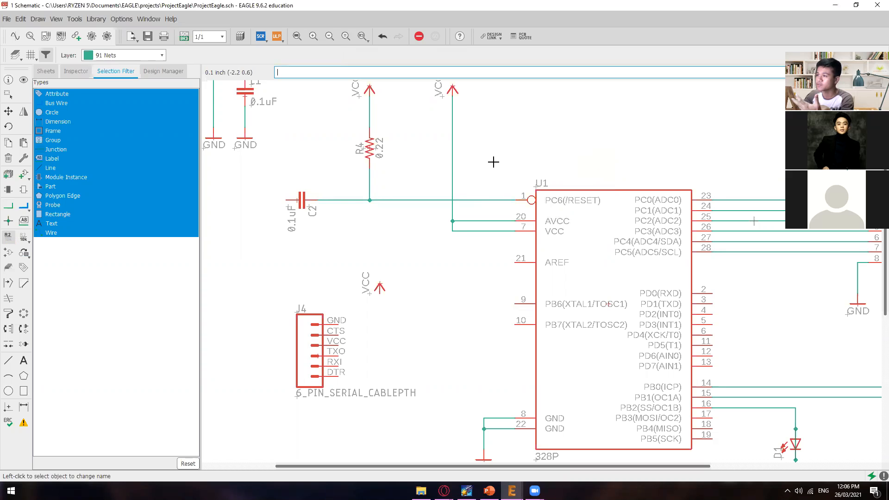
# Step: Check the net names of U1's VCC and GND wires without changing them
pyautogui.click(453, 162)
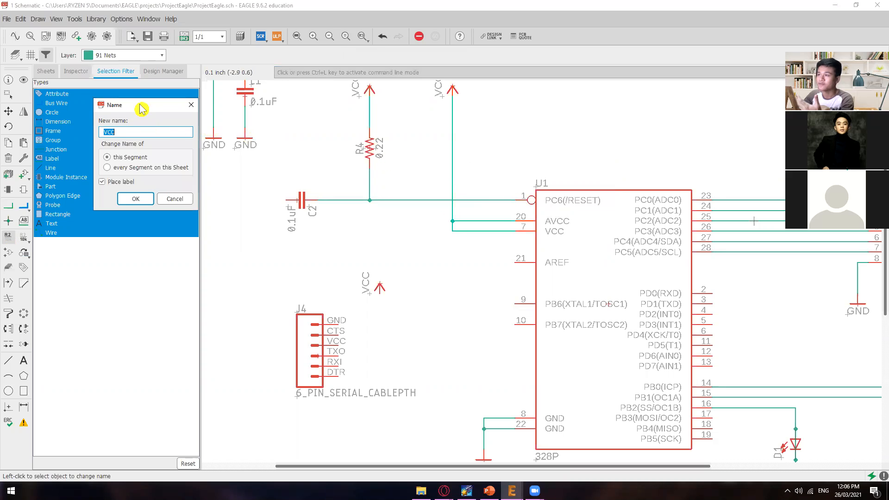
pyautogui.moveTo(142, 110); pyautogui.dragTo(452, 218)
pyautogui.click(509, 213)
pyautogui.click(504, 421)
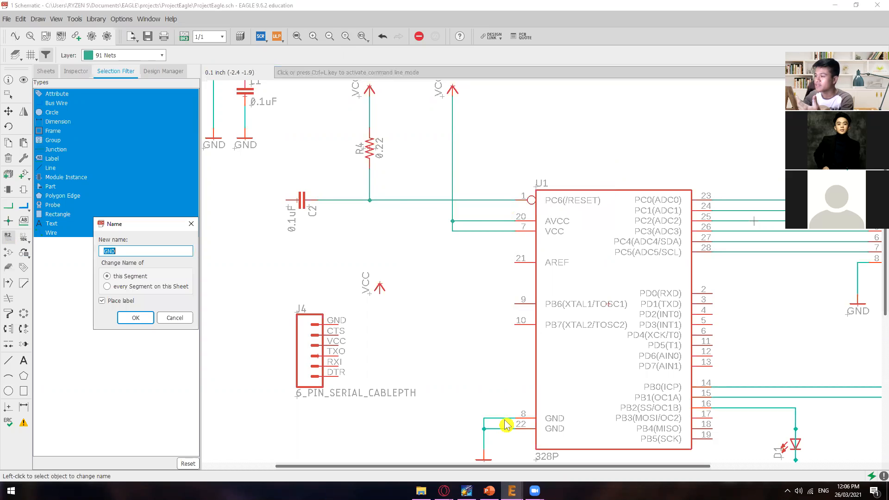
pyautogui.moveTo(142, 228); pyautogui.dragTo(516, 253)
pyautogui.click(566, 250)
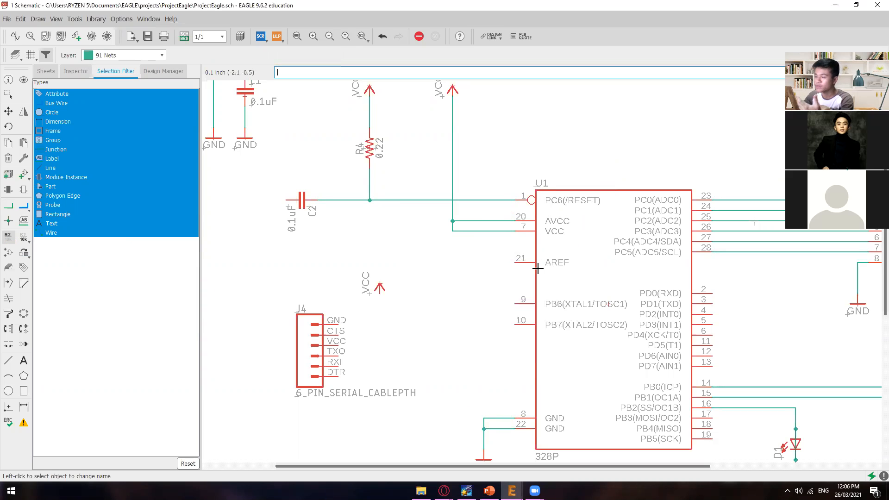
pyautogui.press('Escape')
# Step: Examine where the serial connector J4's TXO and RXI pins sit relative to U1's RXD and TXD pins
pyautogui.scroll(-3, 466, 320)
pyautogui.moveTo(465, 319); pyautogui.dragTo(435, 321, button='middle')
pyautogui.scroll(2, 435, 320)
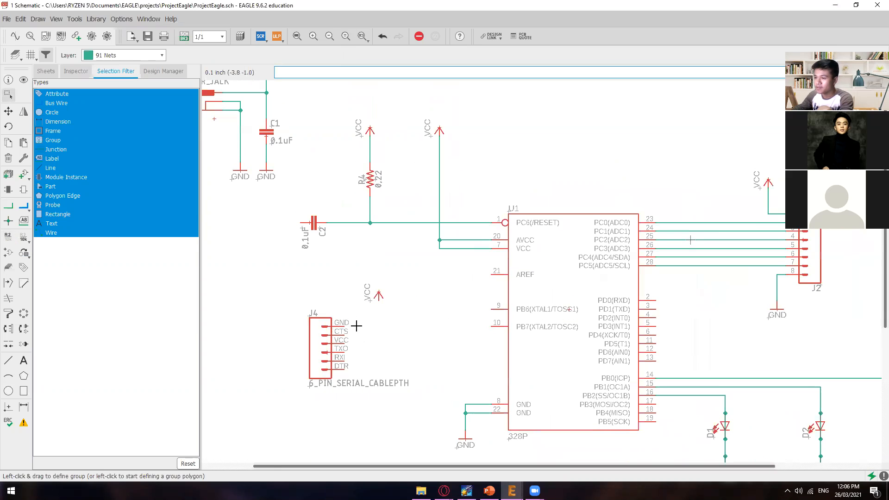
pyautogui.scroll(2, 351, 326)
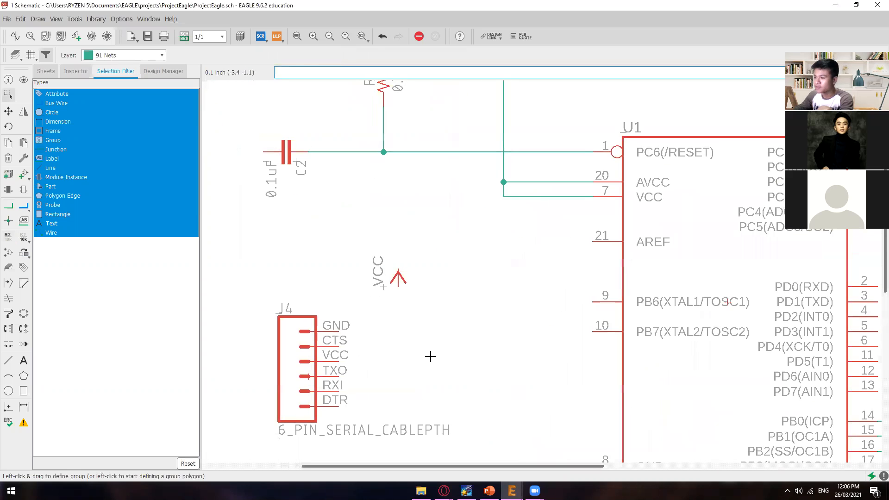
pyautogui.scroll(-1, 339, 386)
pyautogui.moveTo(527, 345); pyautogui.dragTo(465, 306, button='middle')
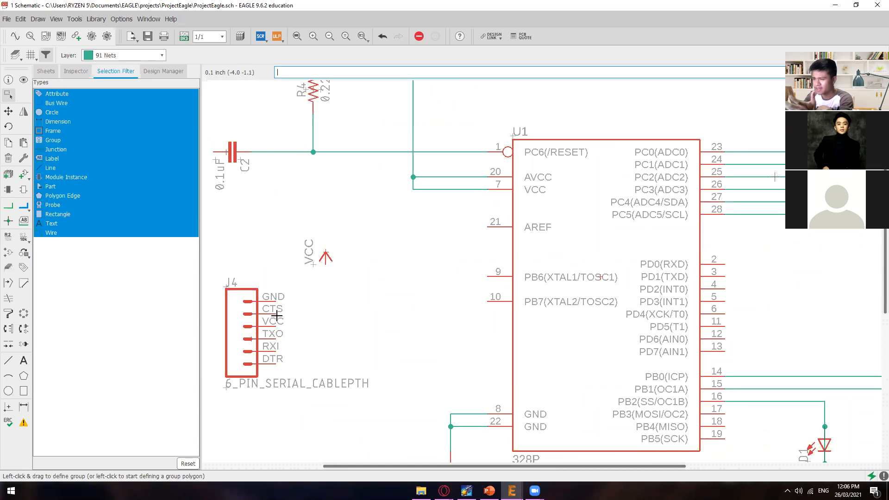
pyautogui.scroll(3, 275, 338)
pyautogui.scroll(-4, 275, 337)
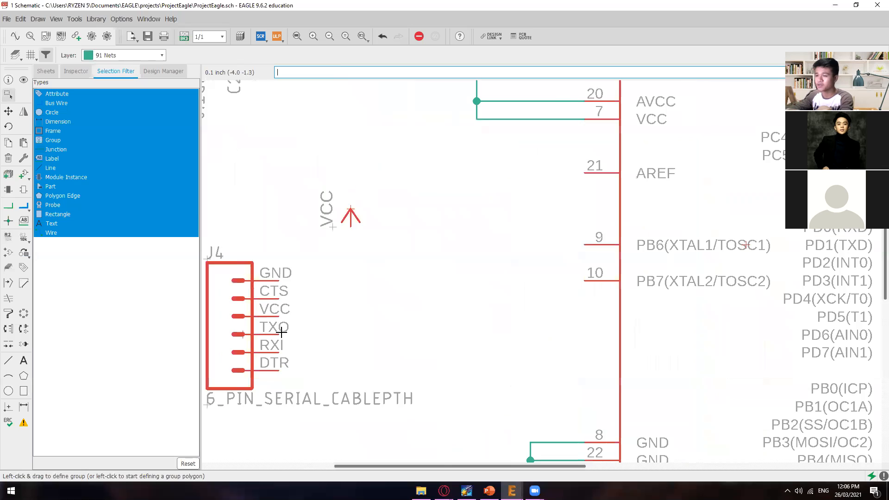
pyautogui.scroll(4, 278, 333)
pyautogui.scroll(3, 541, 307)
pyautogui.scroll(-4, 562, 300)
pyautogui.scroll(-4, 476, 309)
pyautogui.scroll(1, 665, 296)
pyautogui.scroll(1, 665, 296)
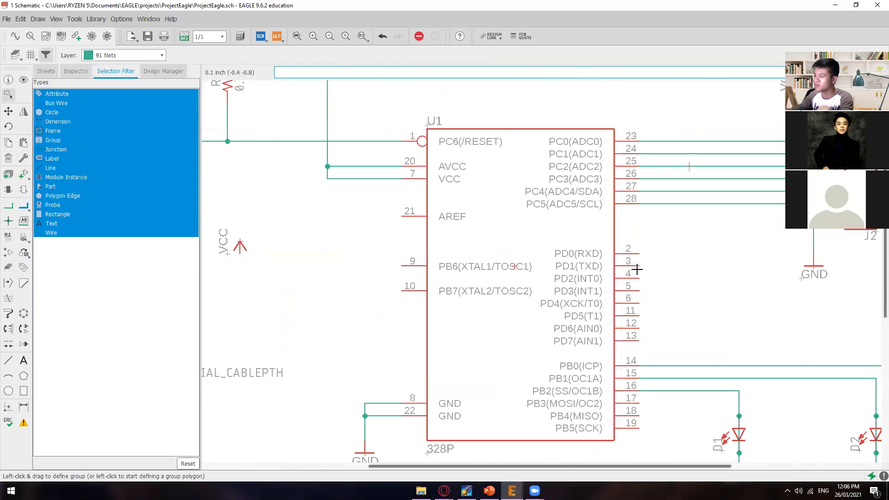
pyautogui.scroll(-1, 622, 254)
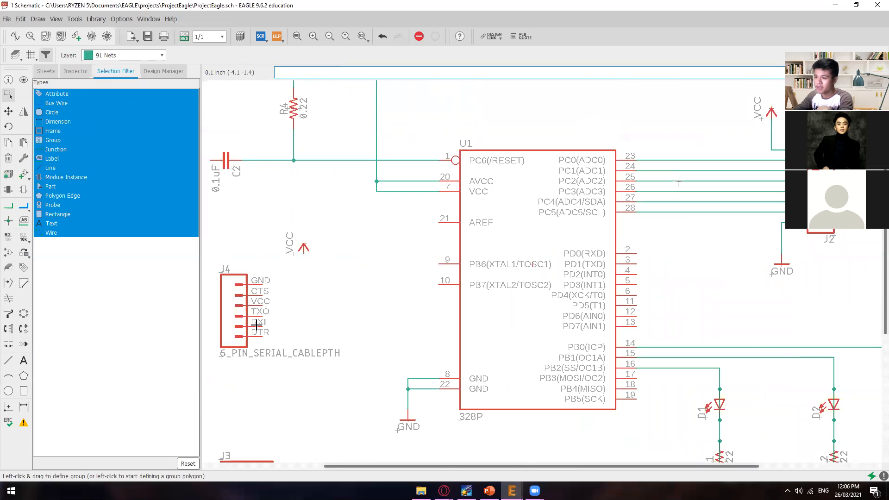
pyautogui.scroll(2, 643, 260)
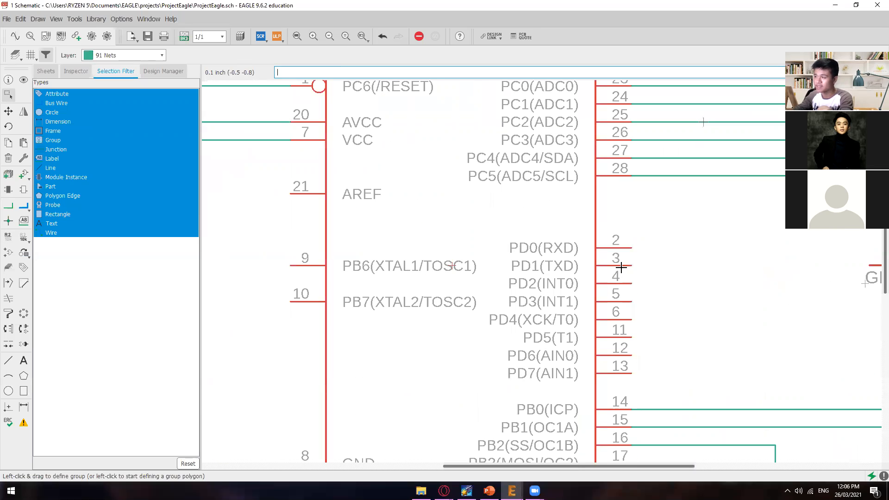
pyautogui.scroll(-3, 621, 267)
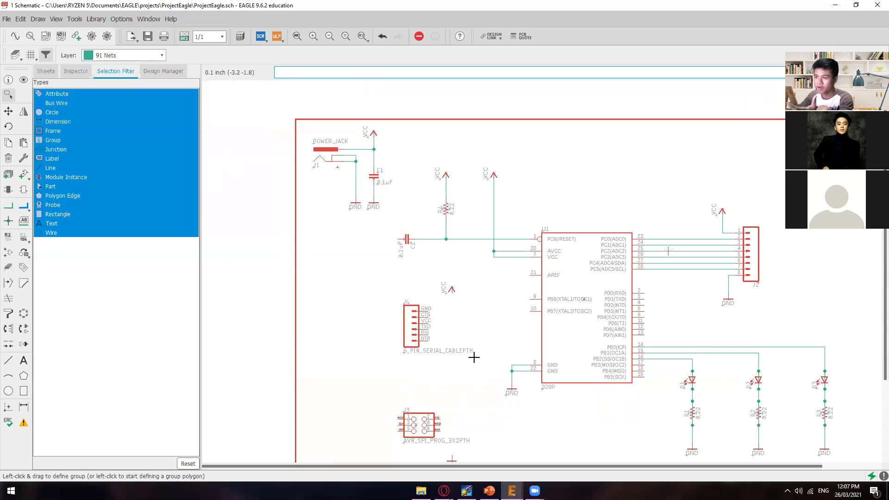
pyautogui.scroll(2, 455, 366)
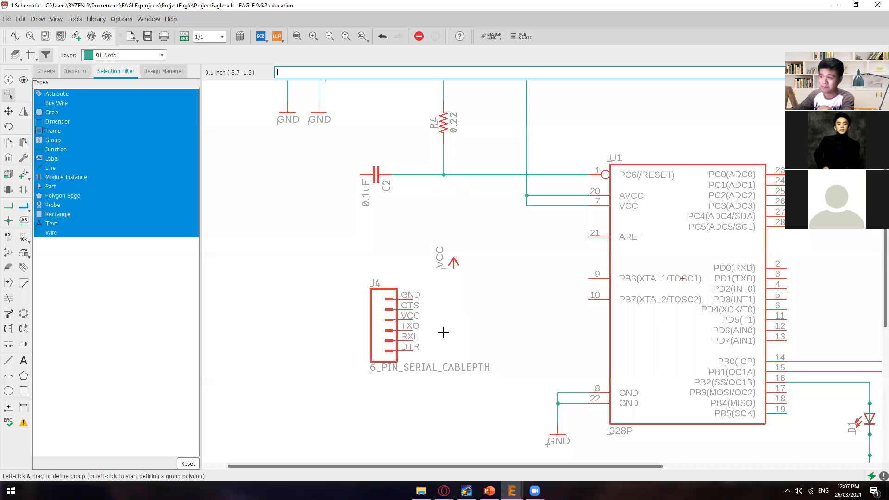
# Step: Draw short one-sided net stubs of matching length from J4's GND, CTS and VCC pins
pyautogui.click(8, 206)
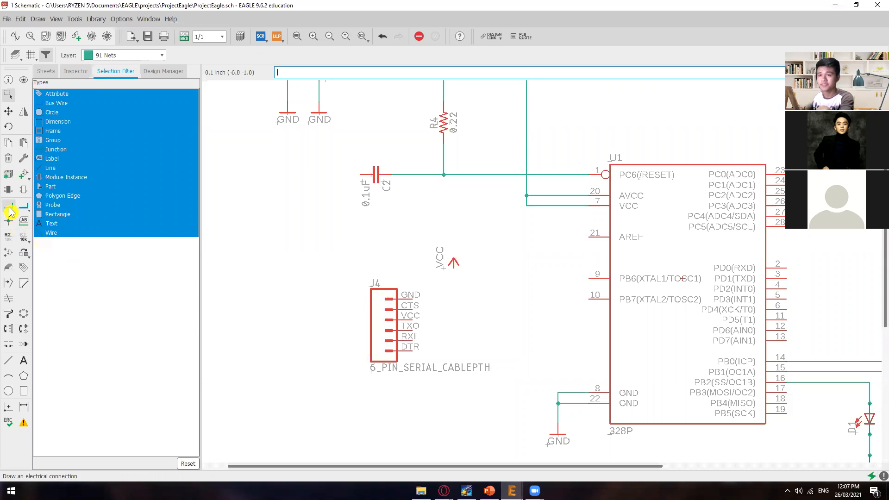
pyautogui.scroll(2, 435, 311)
pyautogui.click(435, 311)
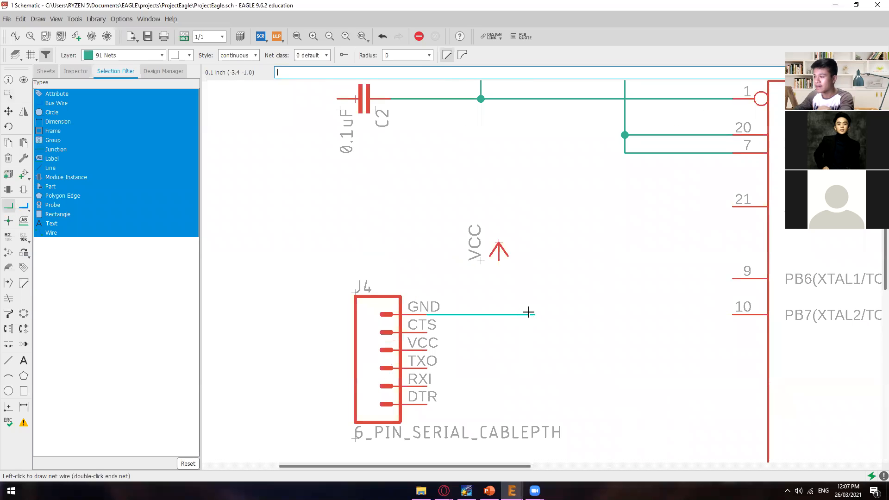
pyautogui.press('Escape')
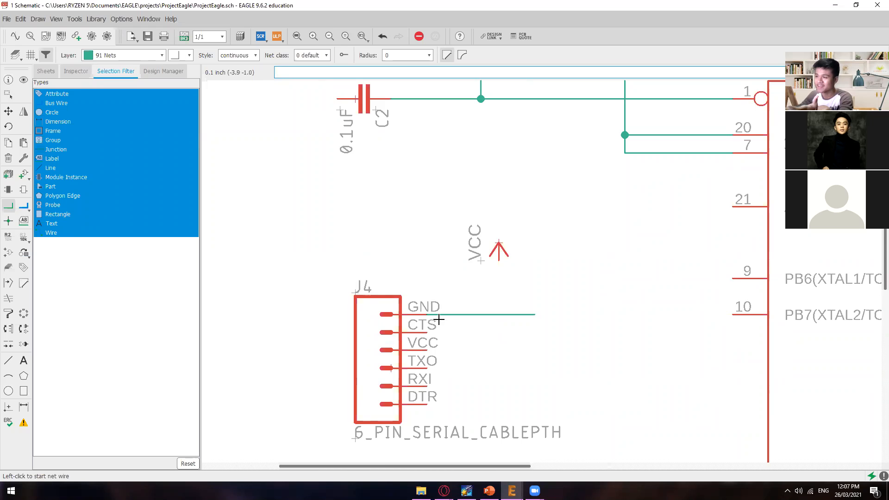
pyautogui.scroll(3, 485, 327)
pyautogui.scroll(-4, 480, 344)
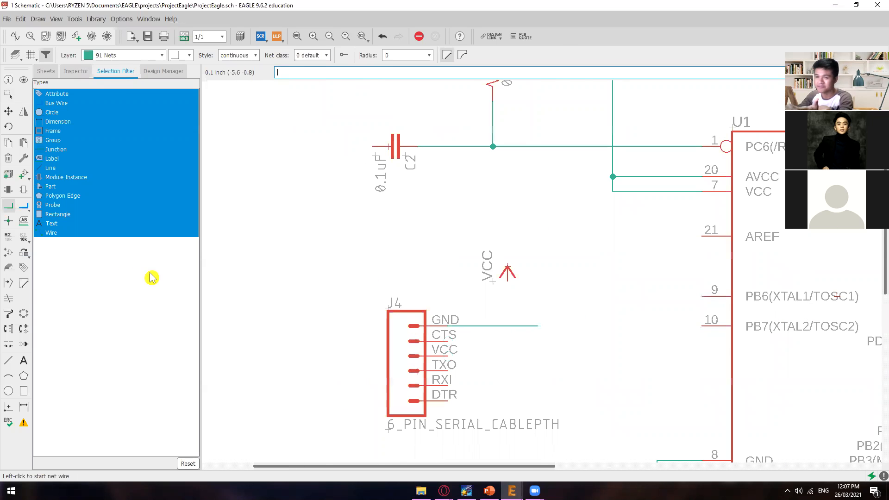
pyautogui.click(445, 338)
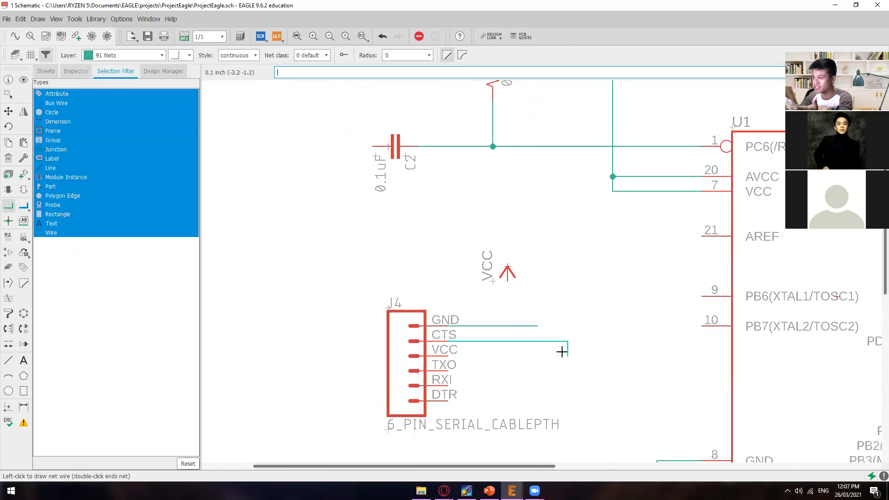
pyautogui.doubleClick(538, 341)
pyautogui.click(448, 356)
pyautogui.doubleClick(536, 356)
# Step: Draw matching net stubs from J4's TXO, RXI and DTR pins, ending them in line with the stubs above
pyautogui.click(448, 371)
pyautogui.doubleClick(535, 372)
pyautogui.click(447, 385)
pyautogui.doubleClick(535, 386)
pyautogui.click(446, 401)
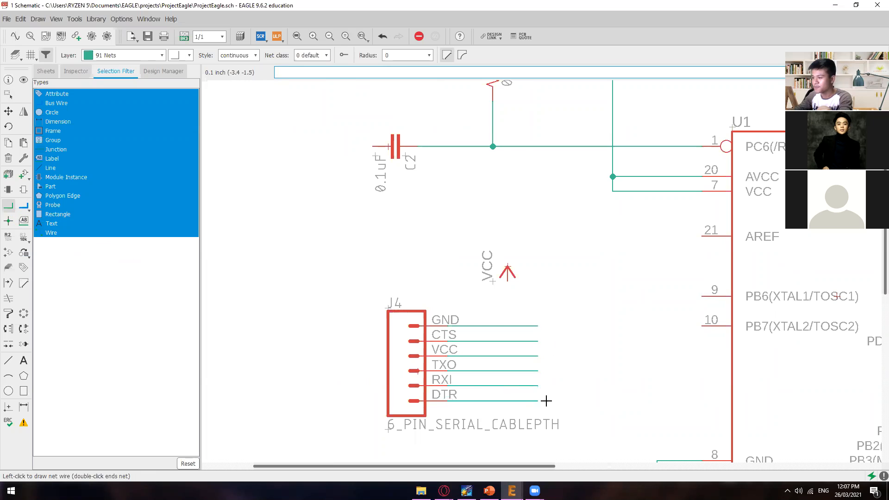
pyautogui.doubleClick(540, 403)
pyautogui.scroll(-1, 597, 387)
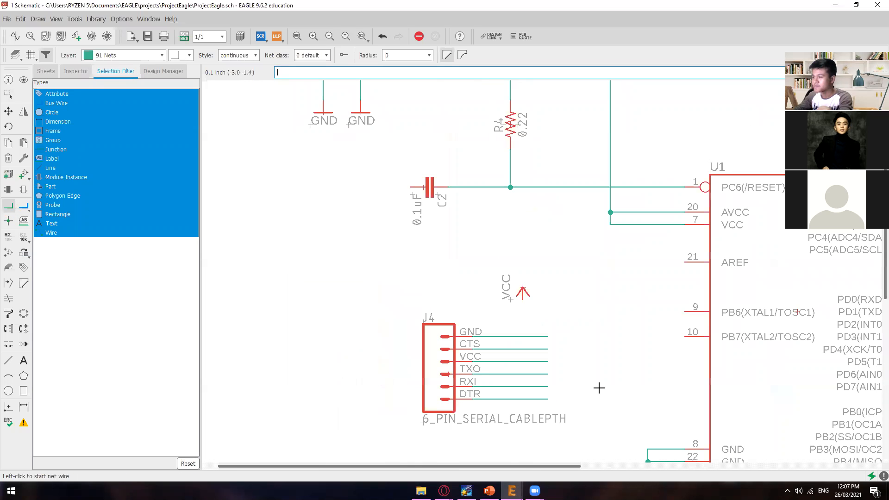
# Step: Compare J4's stubs with the PowerPoint slide, read the following slide on naming and labeling nets, and return to EAGLE
pyautogui.moveTo(488, 490)
pyautogui.click(508, 463)
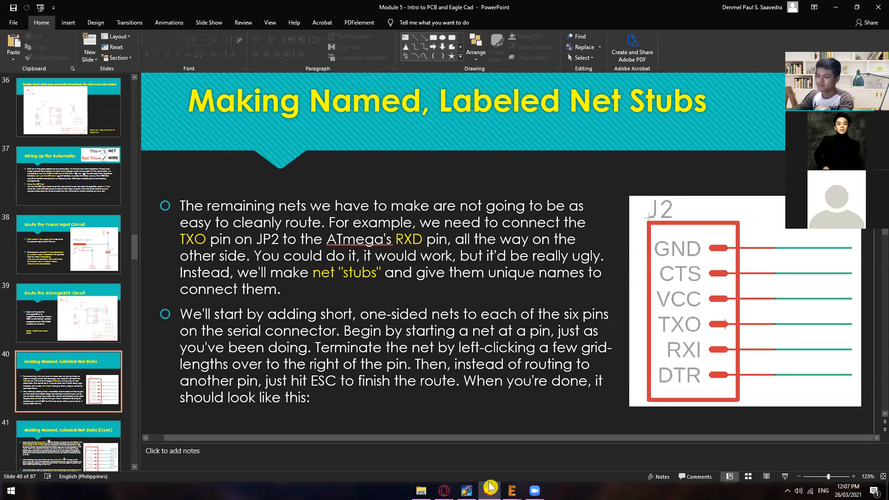
pyautogui.moveTo(512, 490)
pyautogui.click(524, 444)
pyautogui.scroll(-2, 523, 376)
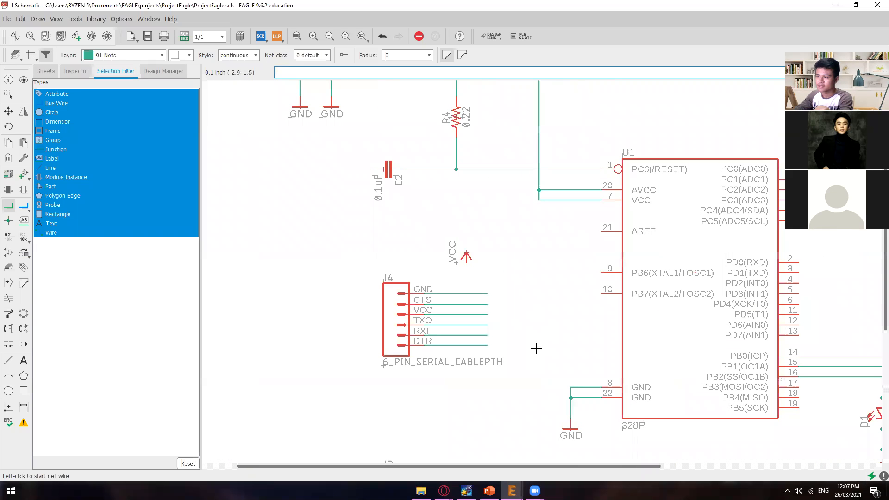
pyautogui.moveTo(489, 490)
pyautogui.click(487, 444)
pyautogui.keyDown('ctrl'); pyautogui.scroll(-3, 487, 364); pyautogui.keyUp('ctrl')
pyautogui.scroll(-1, 440, 267)
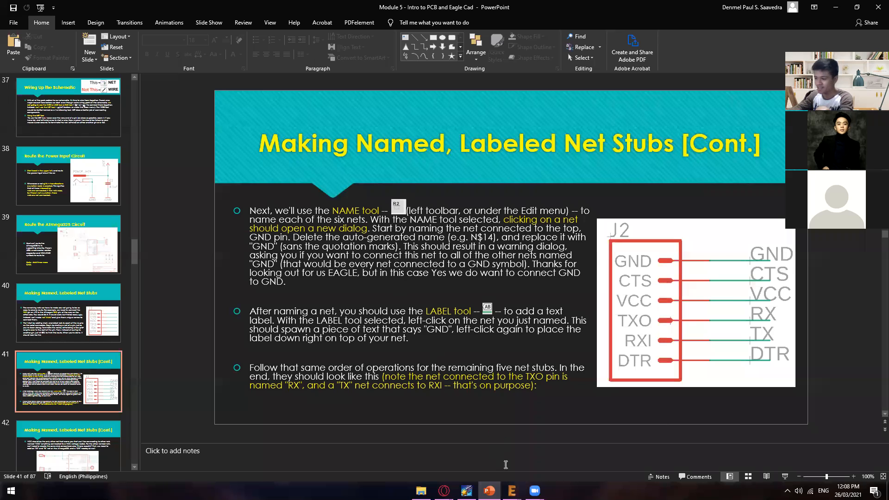
pyautogui.click(601, 453)
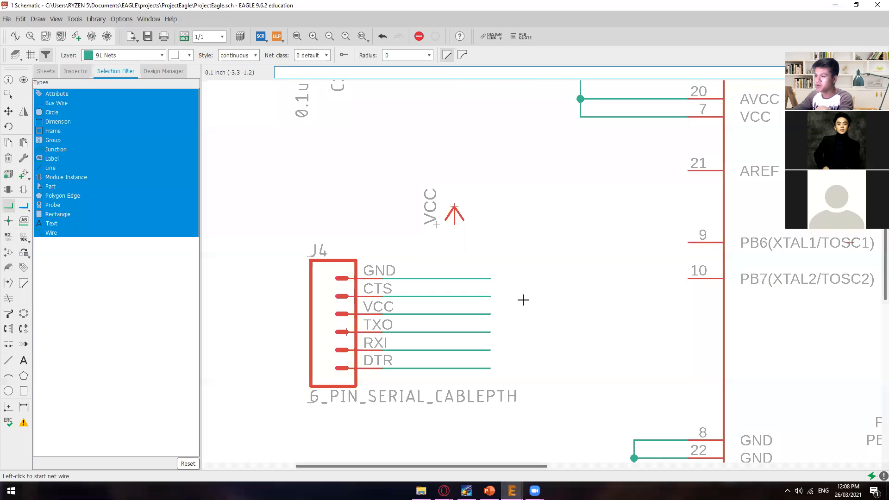
# Step: Compare J4's six net stubs with U1's RXD and TXD pins on the far side of the chip
pyautogui.moveTo(605, 280); pyautogui.dragTo(527, 338, button='middle')
pyautogui.scroll(-1, 426, 353)
pyautogui.moveTo(451, 366); pyautogui.dragTo(413, 349, button='middle')
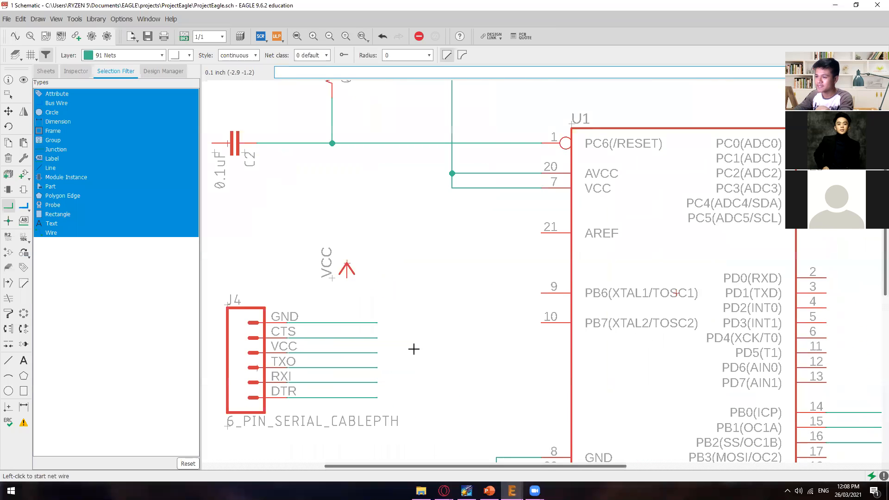
pyautogui.scroll(-1, 354, 334)
pyautogui.scroll(2, 358, 339)
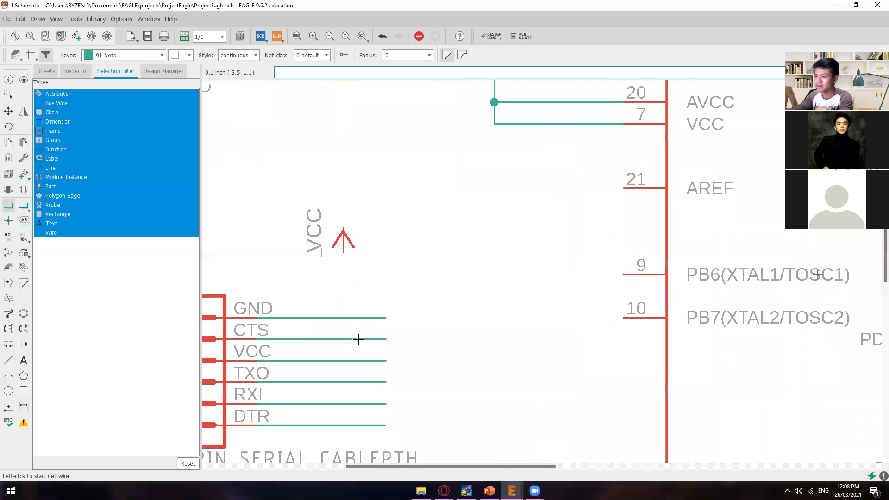
pyautogui.scroll(-2, 518, 341)
pyautogui.moveTo(505, 338); pyautogui.dragTo(396, 324, button='middle')
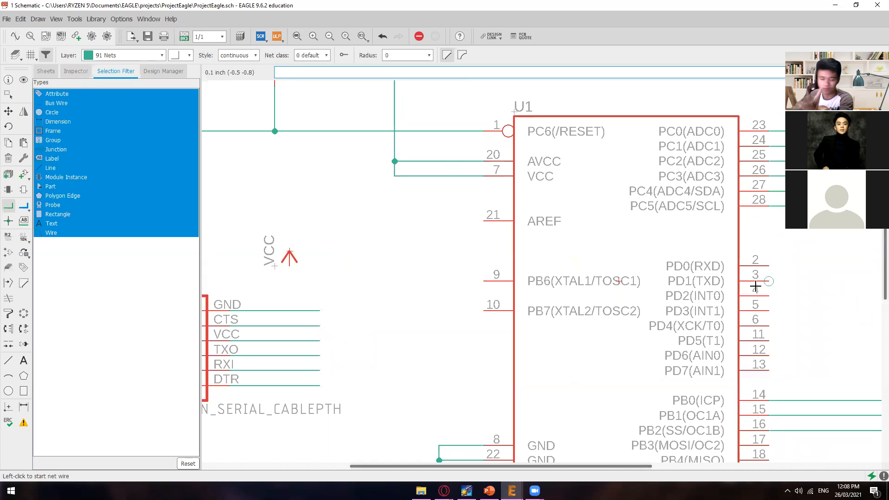
pyautogui.click(379, 355)
pyautogui.moveTo(375, 346); pyautogui.dragTo(524, 338, button='middle')
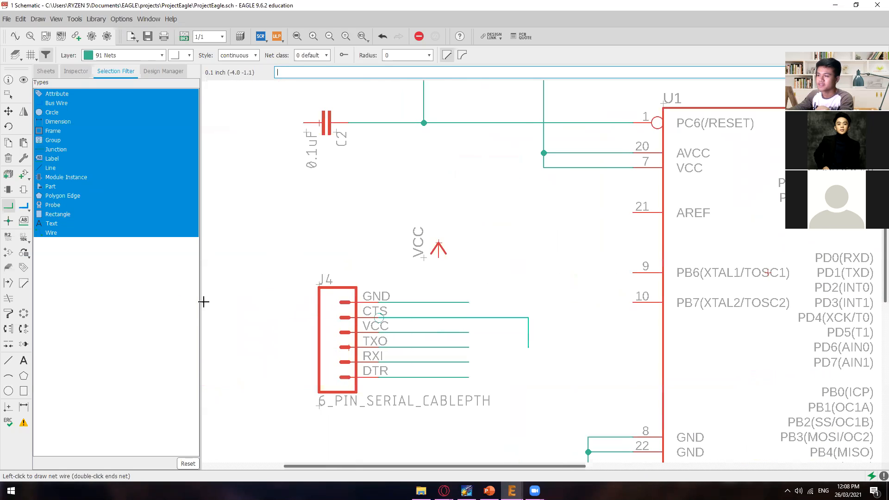
# Step: Name the net stub on J4's GND pin GND, connect it to the existing GND net, and place its label on the stub
pyautogui.click(8, 236)
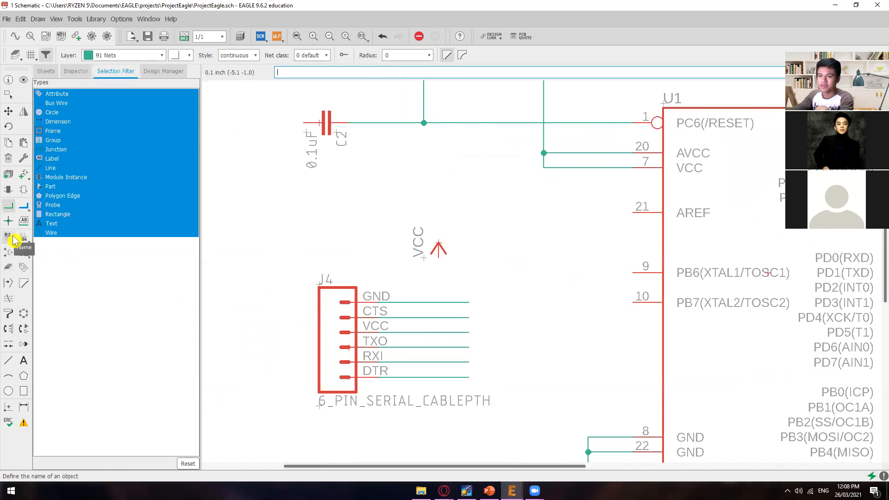
pyautogui.click(466, 303)
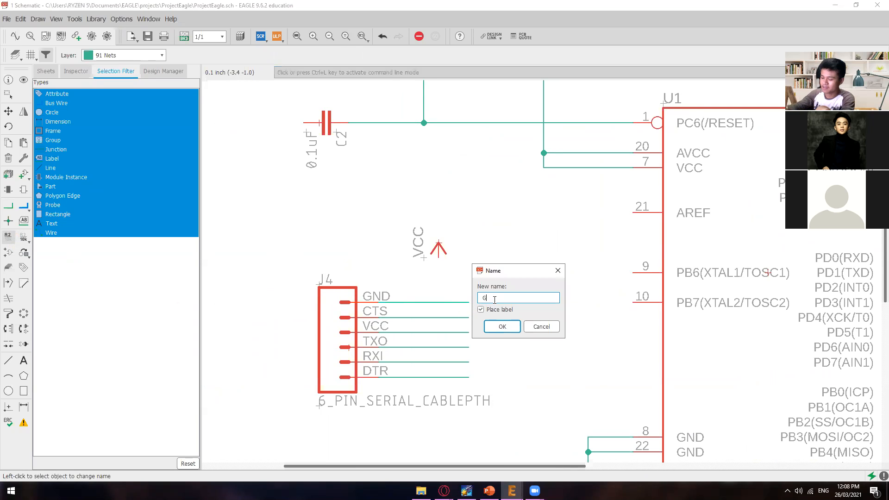
pyautogui.press('Return')
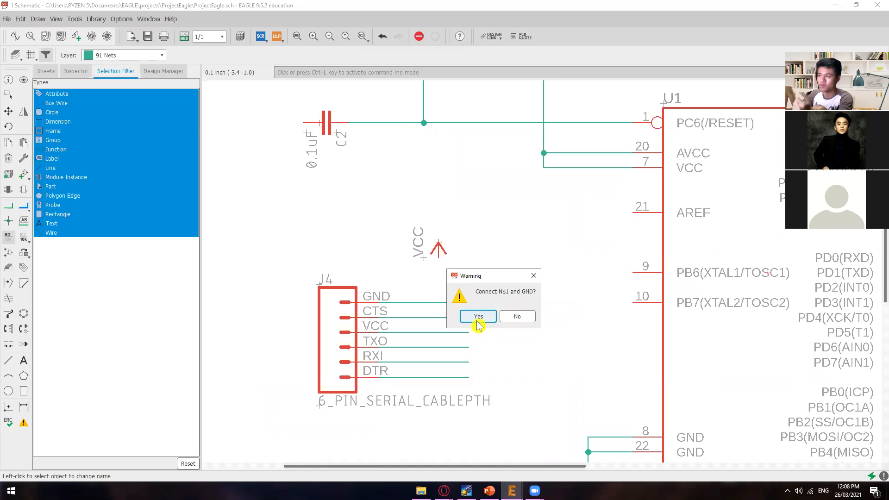
pyautogui.click(478, 316)
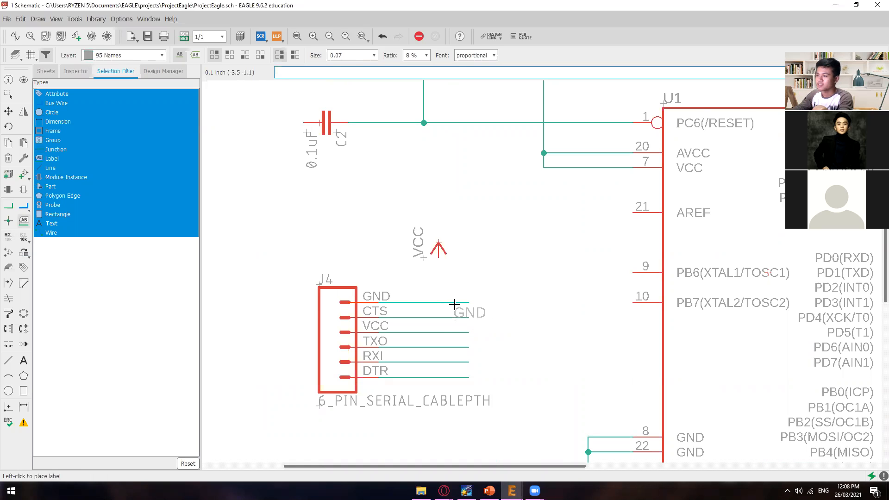
pyautogui.click(458, 301)
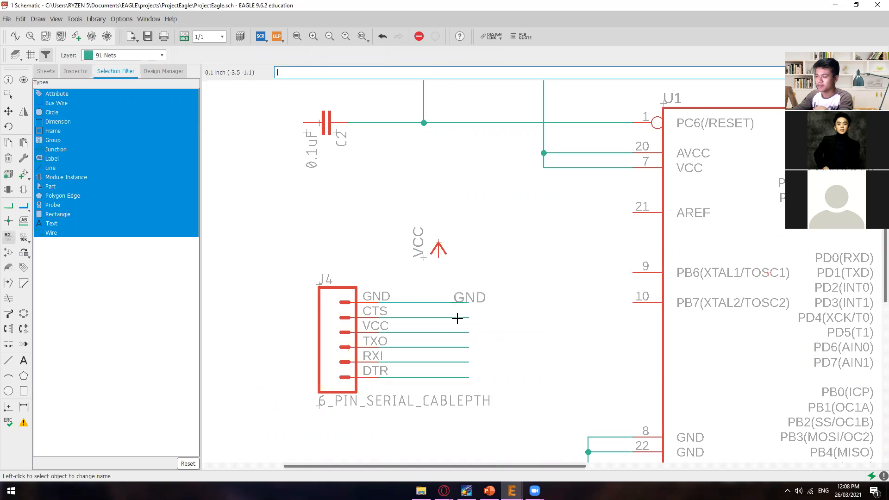
# Step: Open the name of J4's CTS net stub for editing and check the required stub names on the PowerPoint slide
pyautogui.click(458, 318)
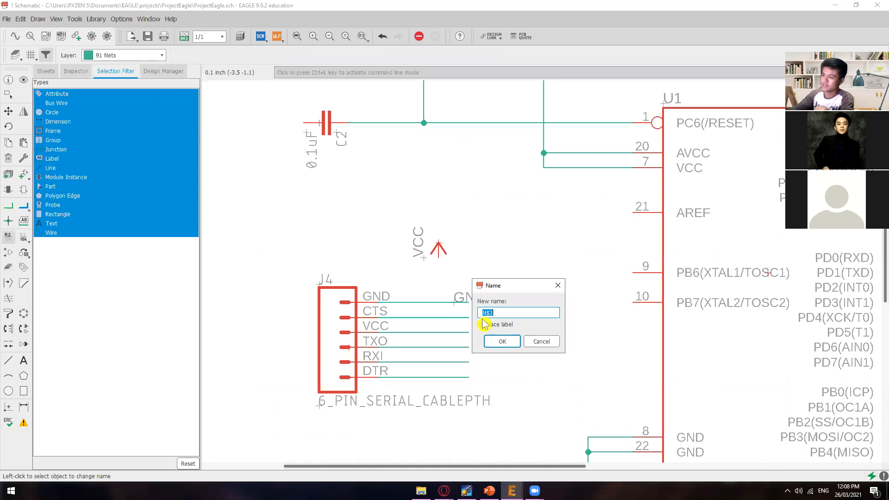
pyautogui.click(495, 467)
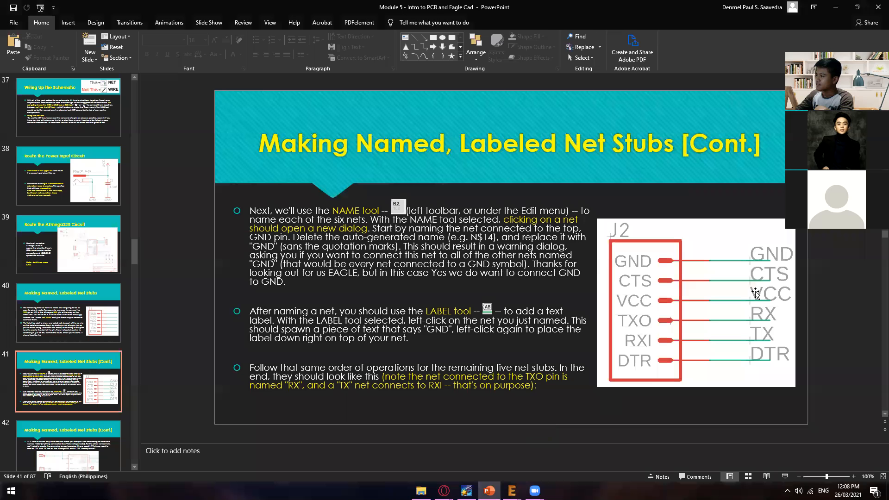